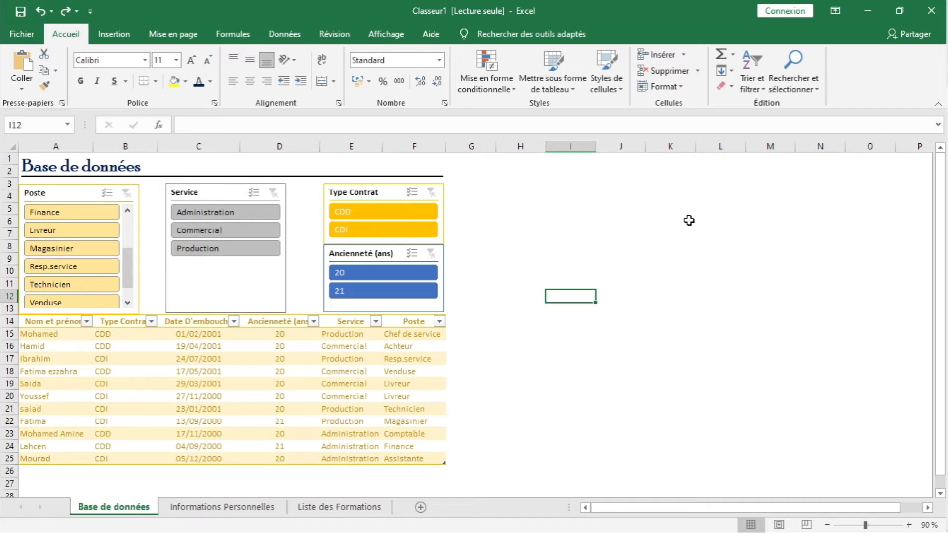
# Step: Filter the Base de données table by the Poste values Finance, Livreur and Magasinier one at a time, and clear the filter
pyautogui.click(341, 230)
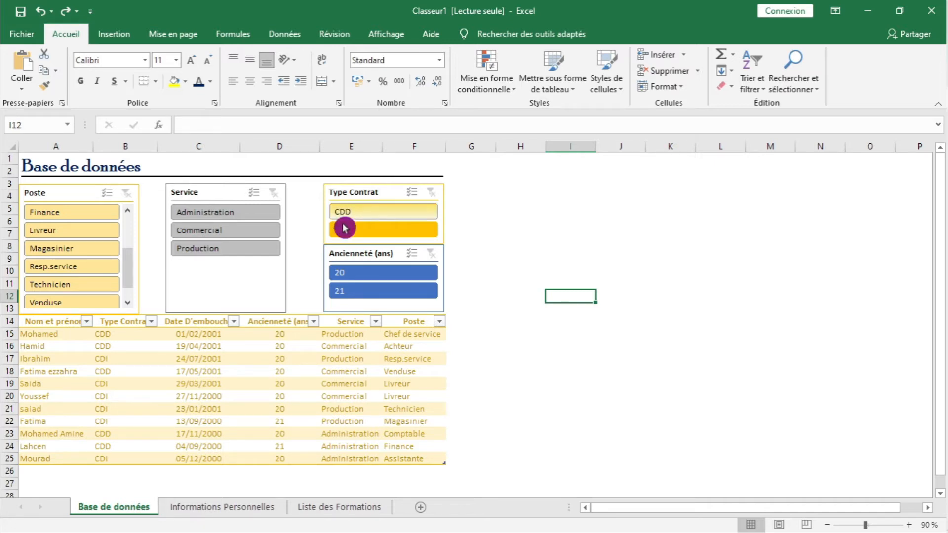
pyautogui.click(173, 231)
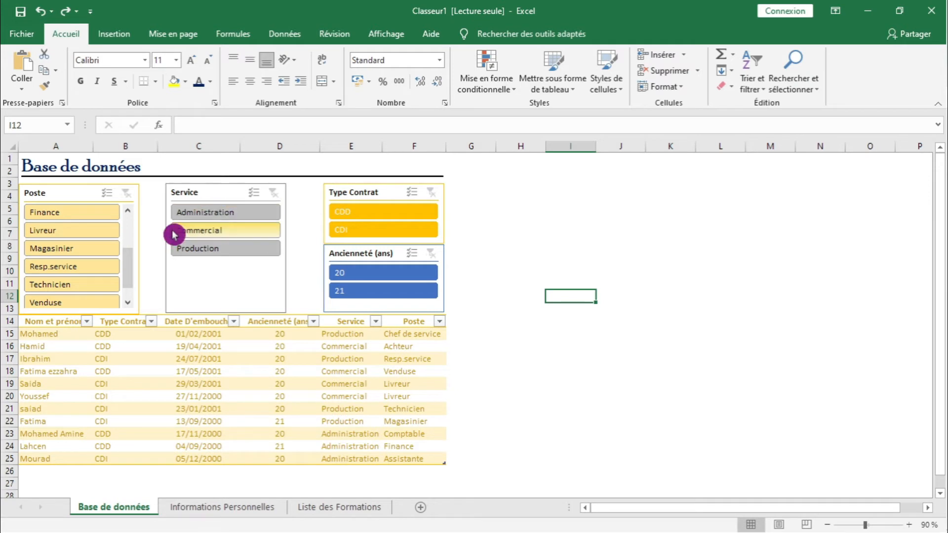
pyautogui.click(109, 194)
pyautogui.click(90, 212)
pyautogui.click(91, 230)
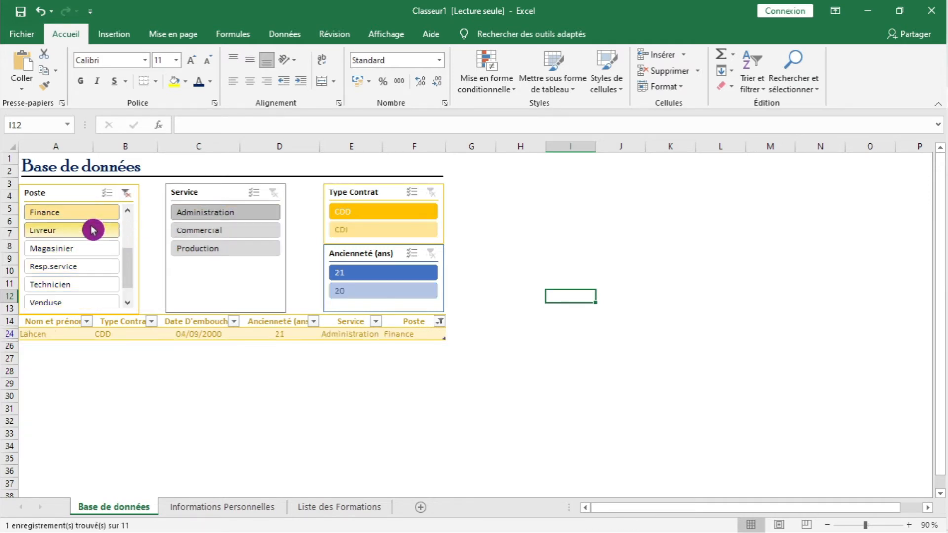
pyautogui.click(91, 249)
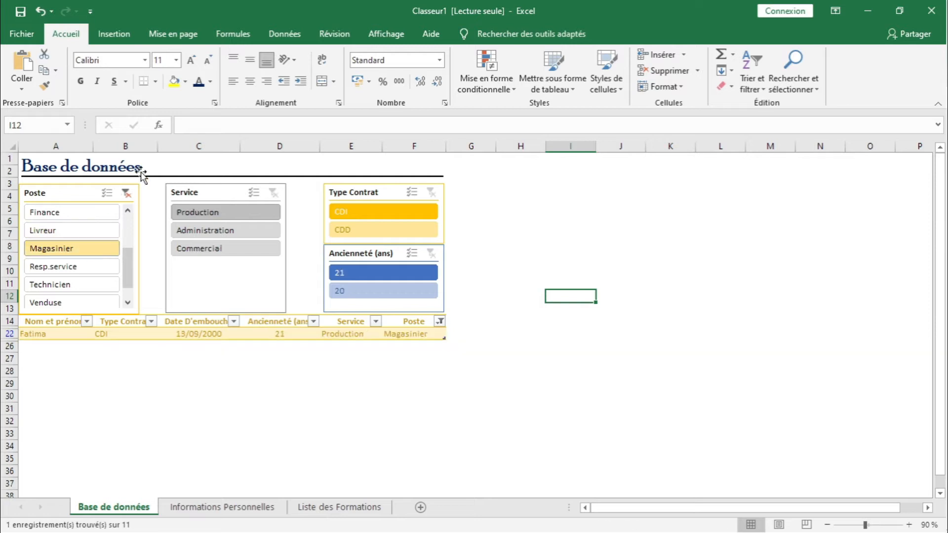
pyautogui.click(130, 196)
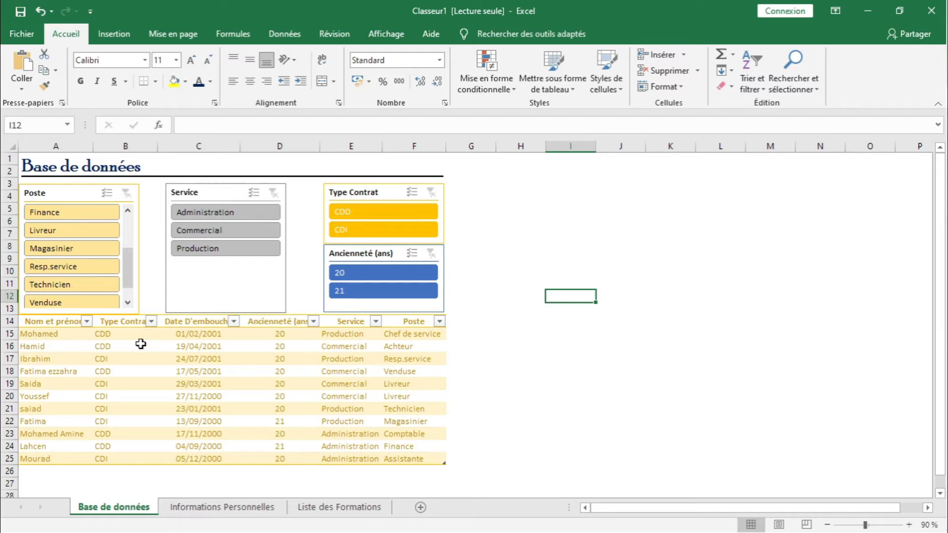
# Step: Examine the table's column headings one by one, from Nom et prénom to Poste, and the start of the first record
pyautogui.click(61, 322)
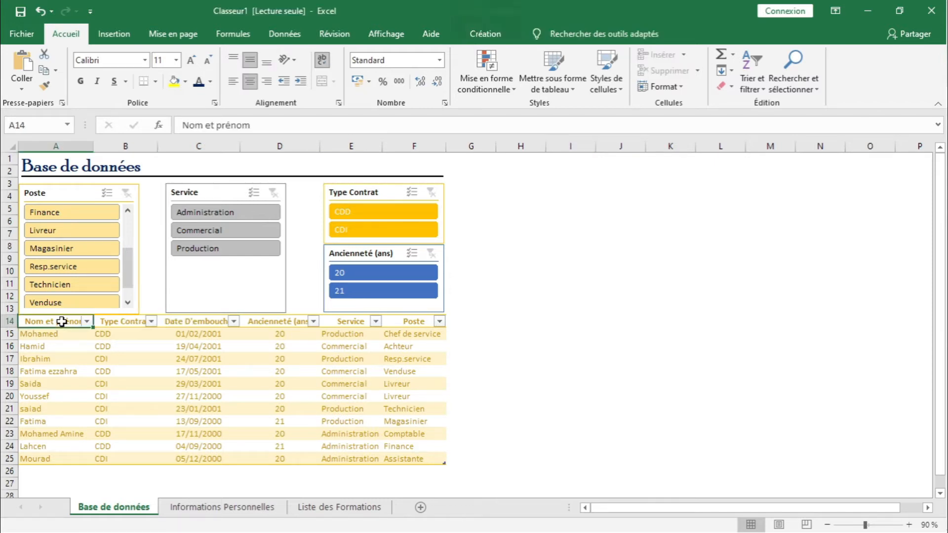
pyautogui.press('Right')
pyautogui.press('Right')
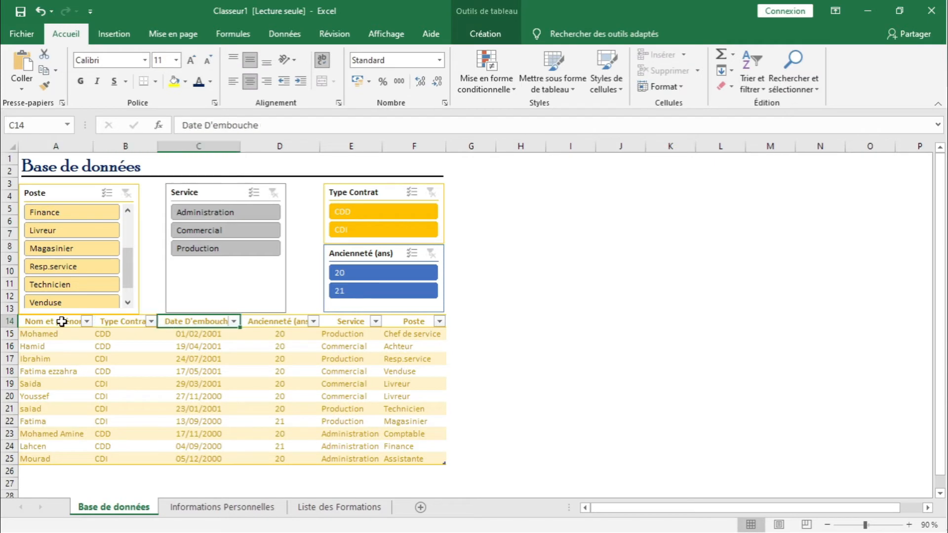
pyautogui.press('Right')
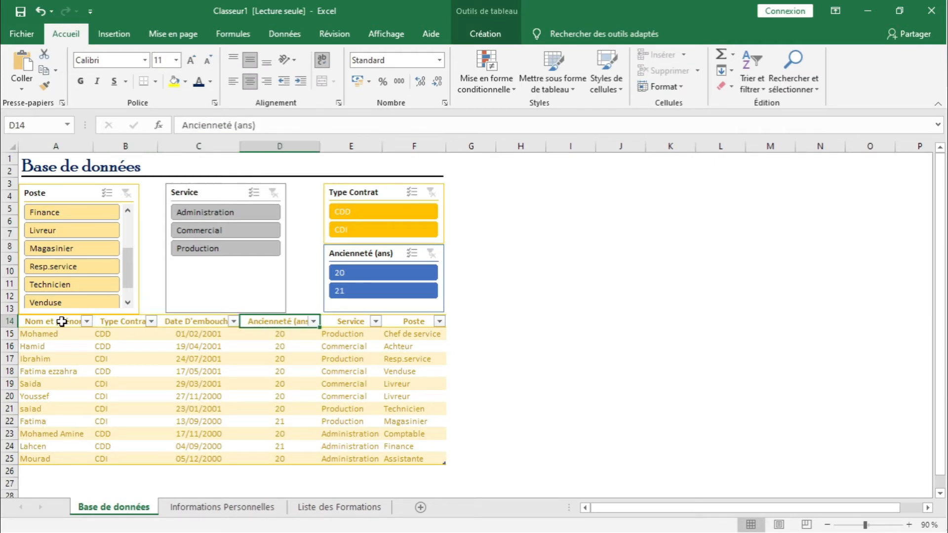
pyautogui.press('Right')
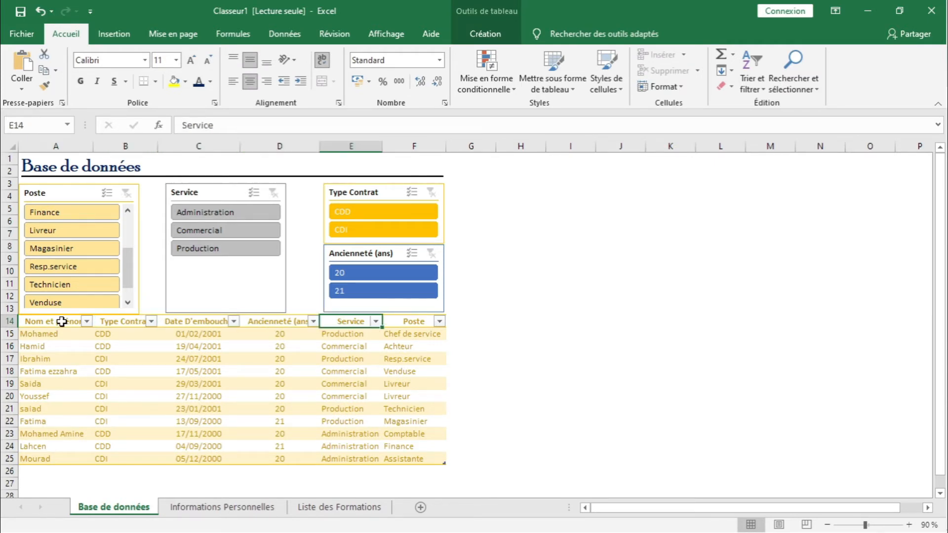
pyautogui.press('Right')
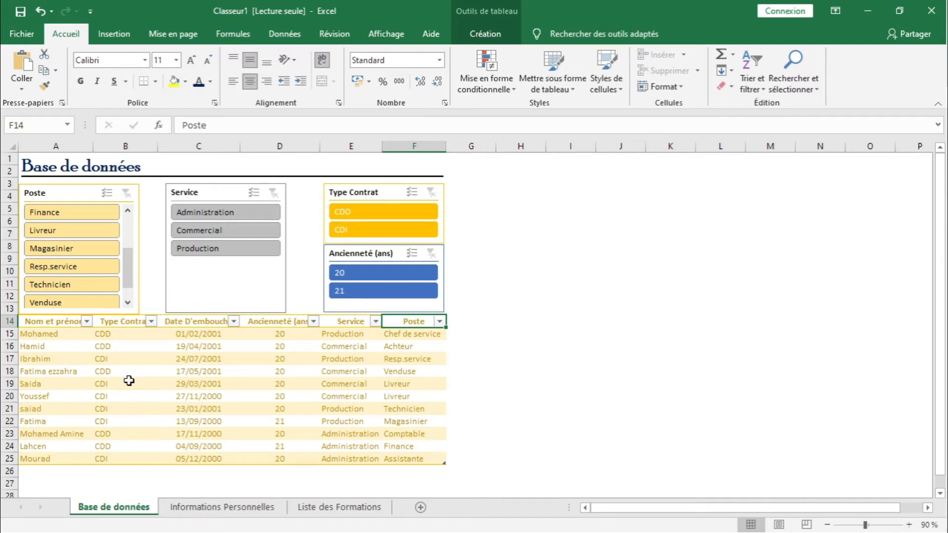
pyautogui.press('Left')
pyautogui.press('Left')
pyautogui.press('Left')
pyautogui.press('Left')
pyautogui.press('Left')
pyautogui.press('Down')
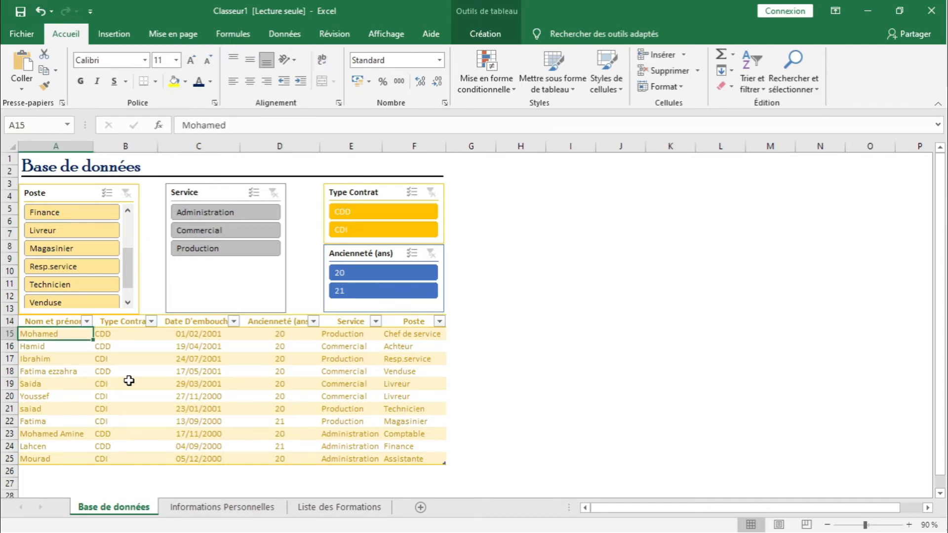
pyautogui.press('Right')
pyautogui.press('Up')
pyautogui.press('Left')
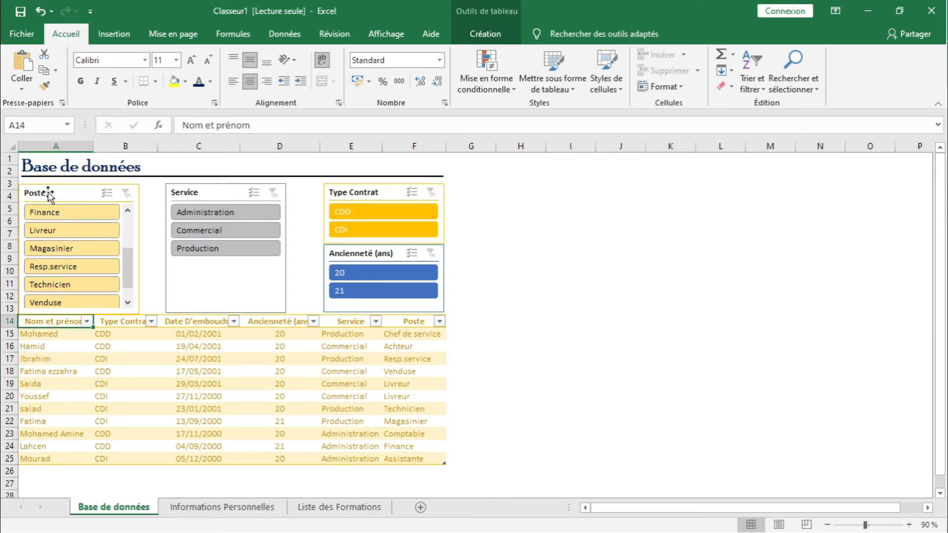
# Step: Filter the table by Poste to Finance, Livreur, Magasinier, Resp.service and Technicien in turn, and clear the Poste filter
pyautogui.click(101, 218)
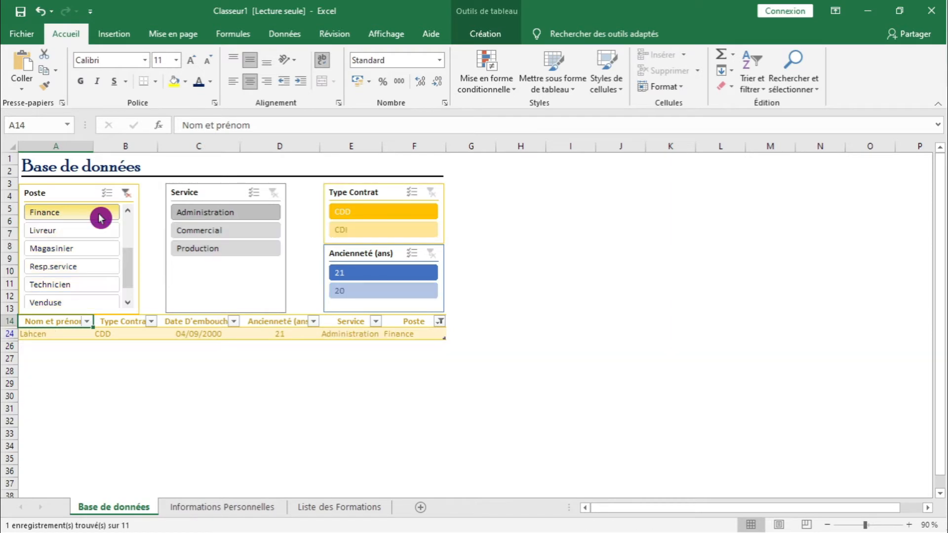
pyautogui.click(100, 234)
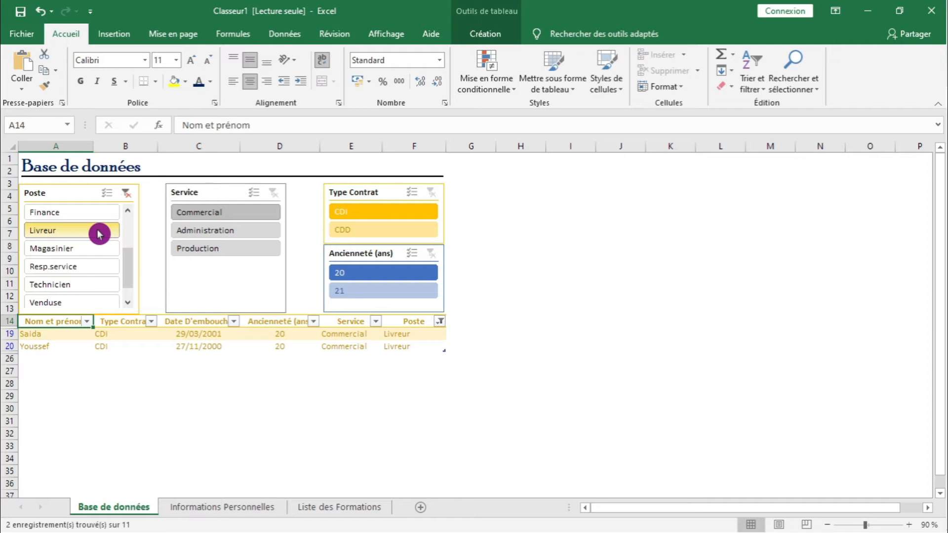
pyautogui.click(91, 248)
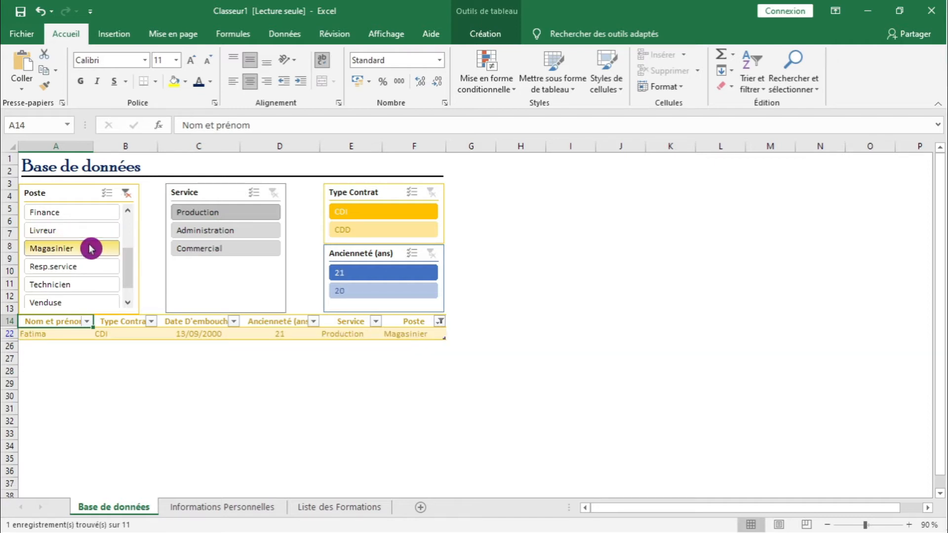
pyautogui.click(79, 268)
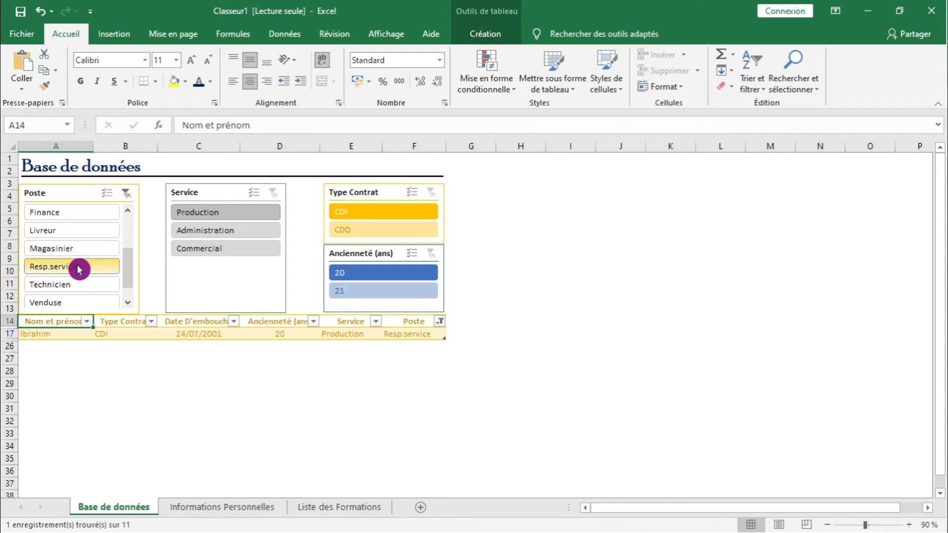
pyautogui.click(85, 291)
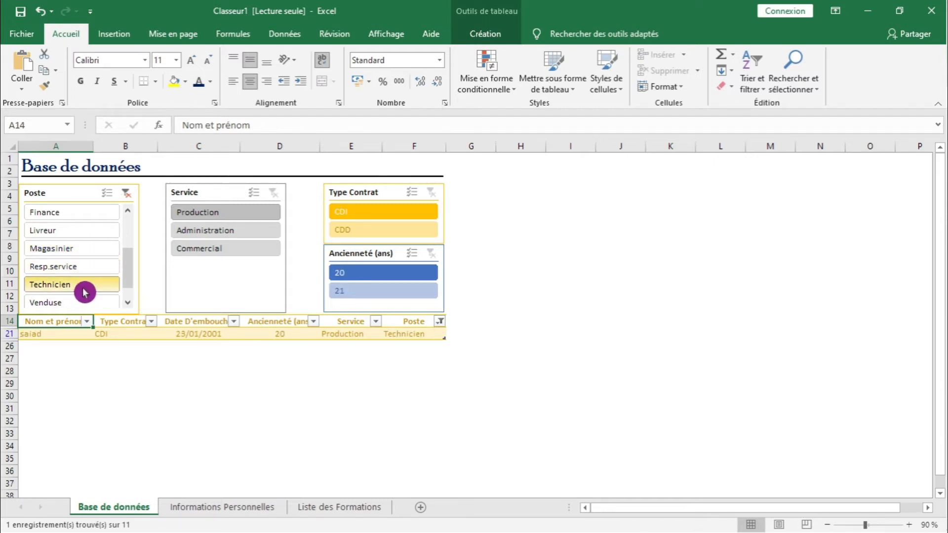
pyautogui.click(128, 199)
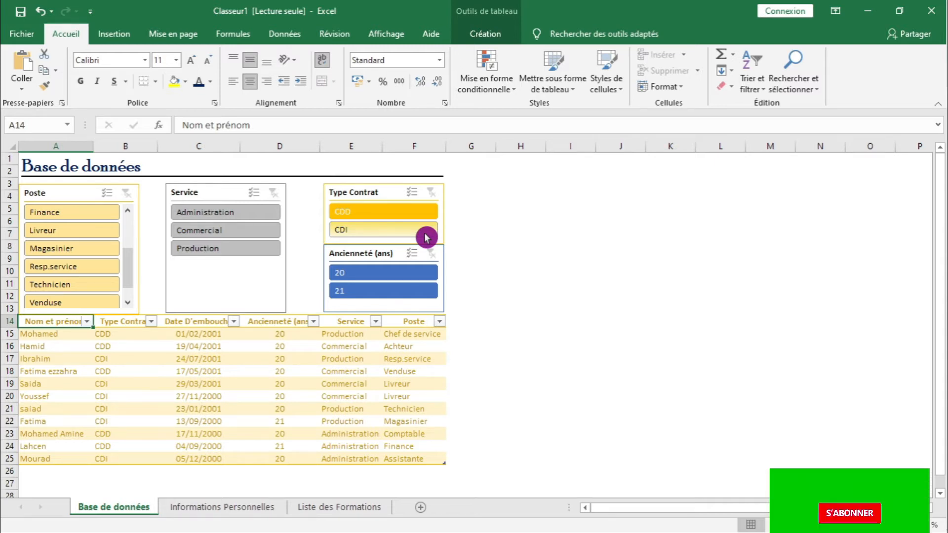
# Step: Filter the contract type by CDI and by CDD, combine CDD with the Administration service, and check the contract and service cells
pyautogui.click(405, 233)
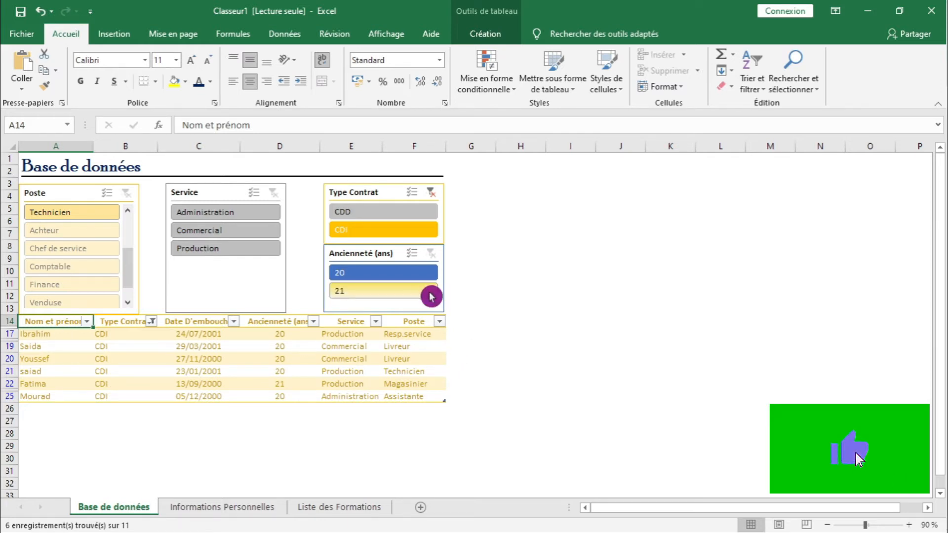
pyautogui.click(377, 214)
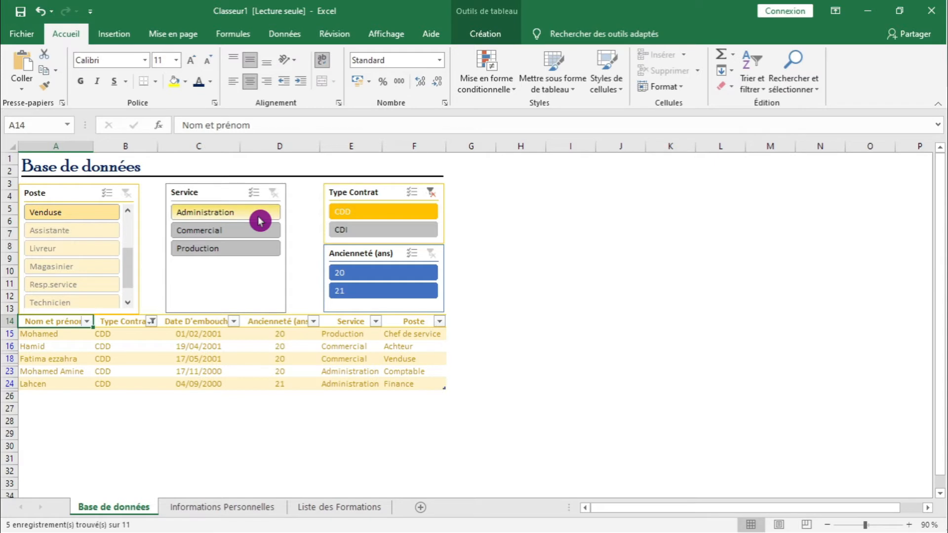
pyautogui.click(221, 216)
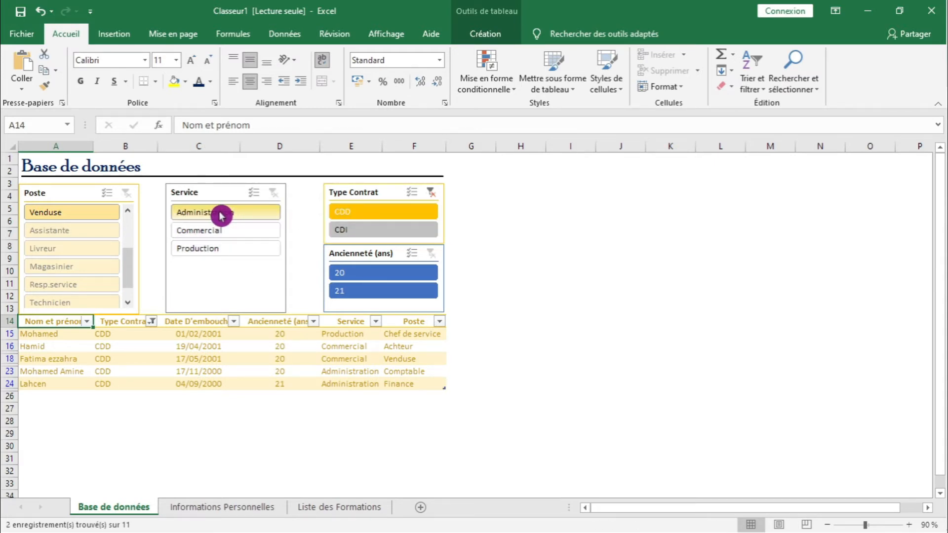
pyautogui.click(105, 335)
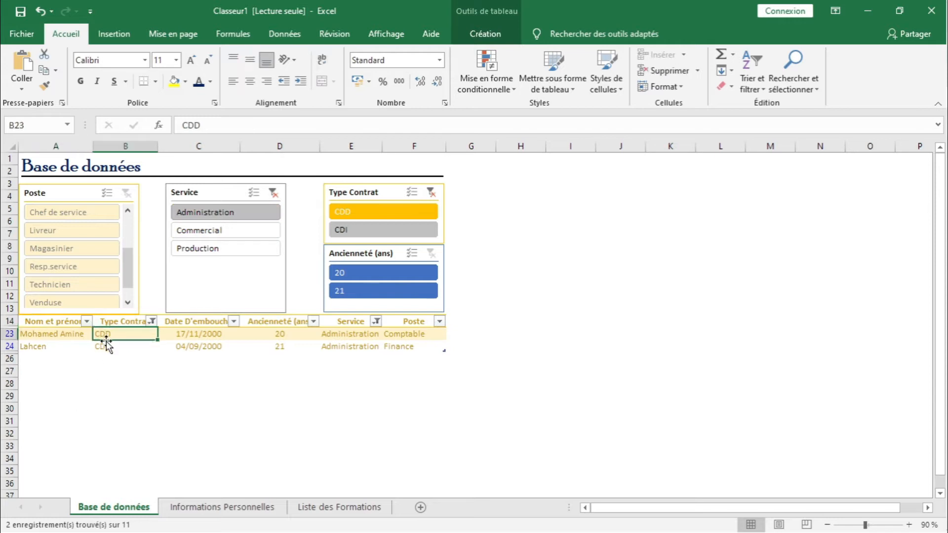
pyautogui.click(106, 349)
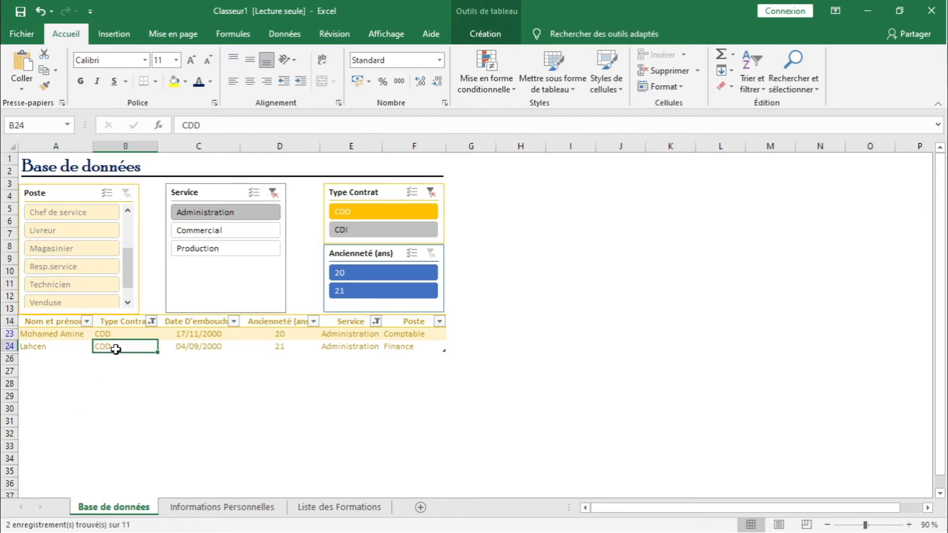
pyautogui.click(355, 336)
pyautogui.click(345, 349)
# Step: Switch the contract type filter to CDI, and clear both the Type Contrat and Service filters
pyautogui.click(376, 232)
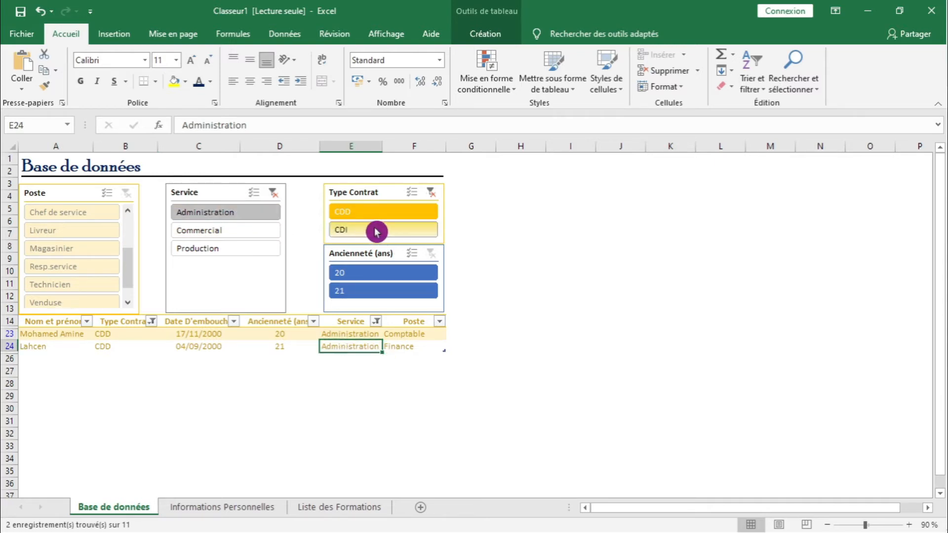
pyautogui.click(377, 232)
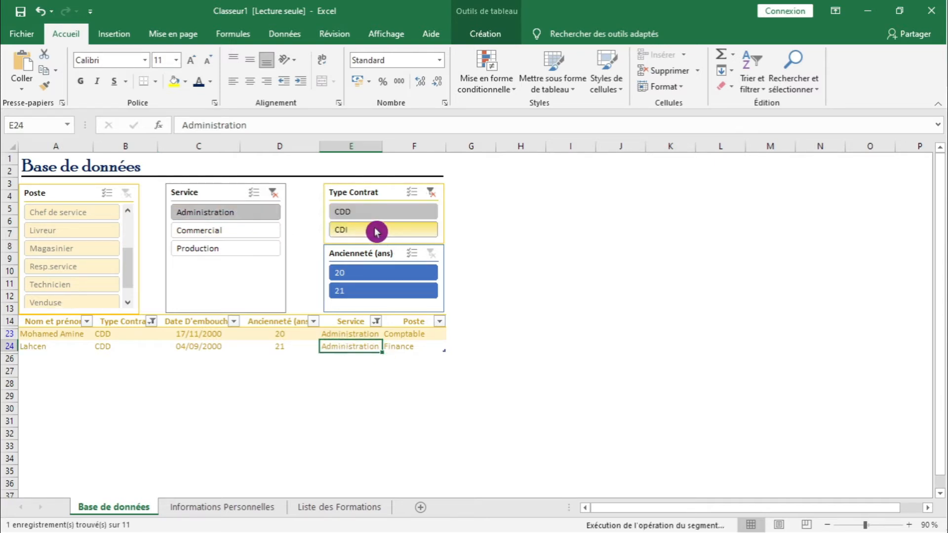
pyautogui.click(432, 193)
pyautogui.click(277, 197)
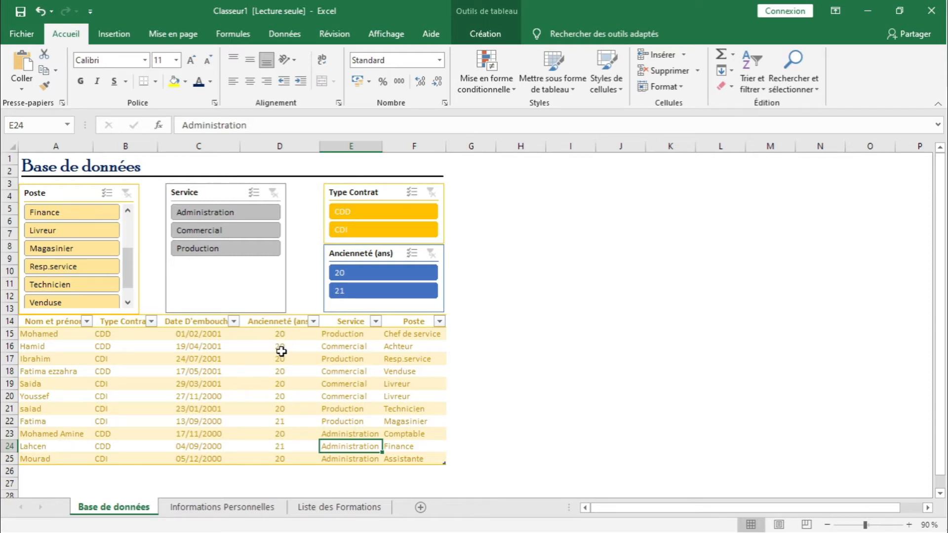
# Step: Look over the Liste des Formations sheet and go to the Informations Personnelles sheet
pyautogui.click(217, 508)
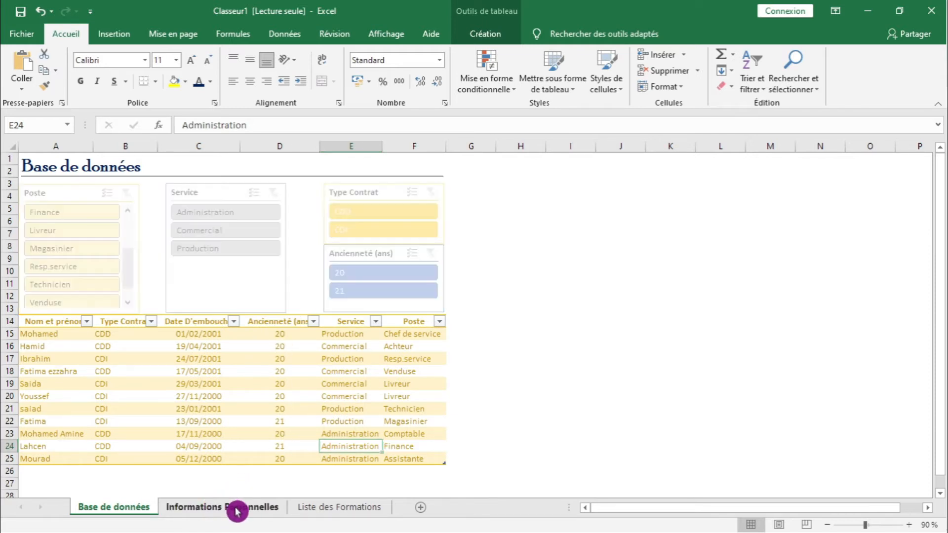
pyautogui.click(328, 507)
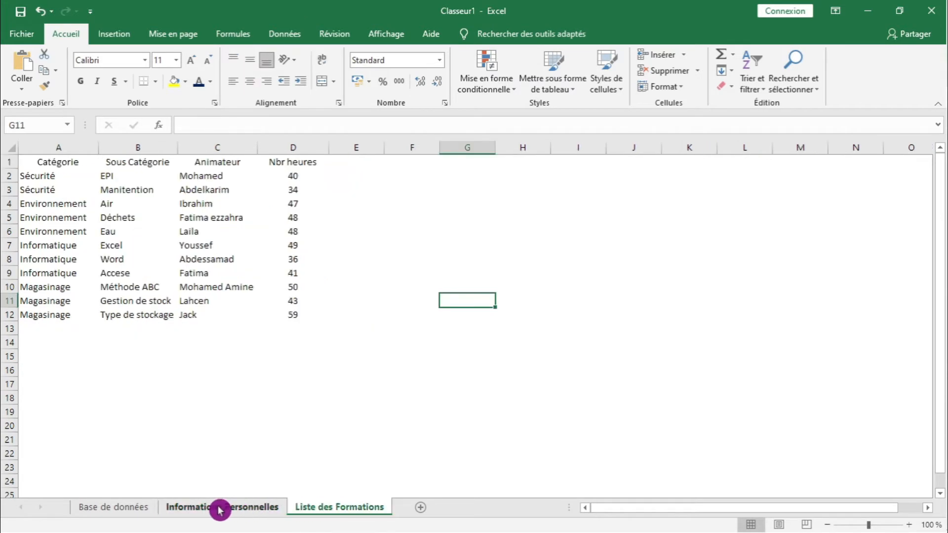
pyautogui.click(217, 508)
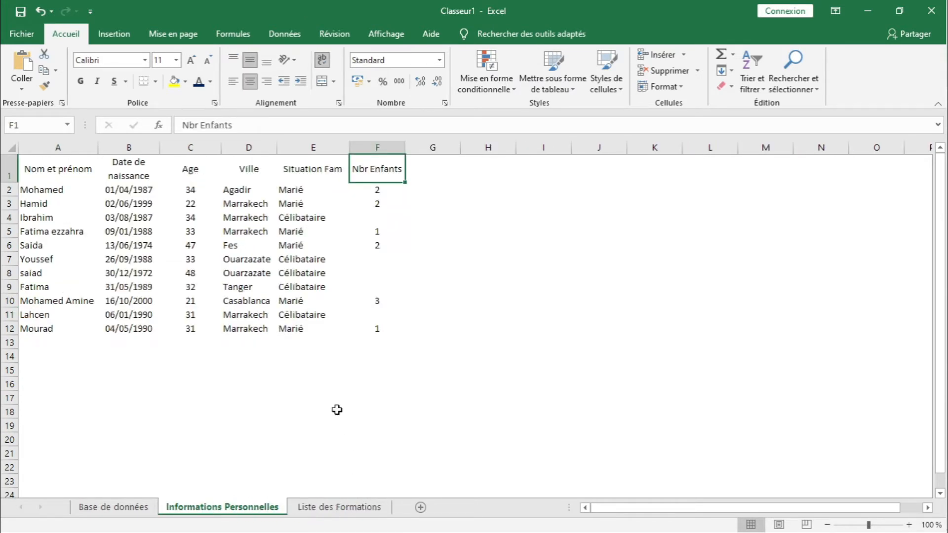
pyautogui.click(265, 358)
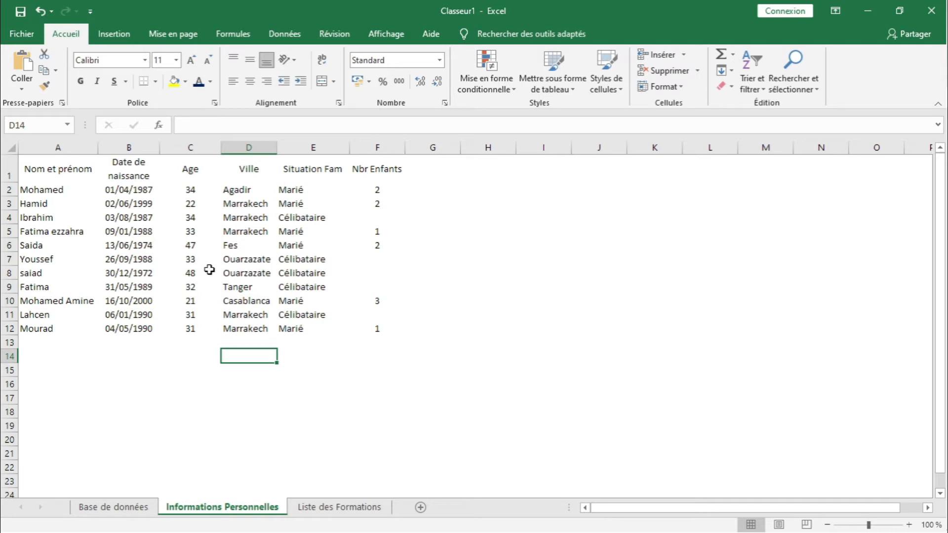
# Step: Format the personal information range A1:F12 as a table with headers, using the light style with a solid dark-blue header row
pyautogui.click(81, 167)
pyautogui.hotkey('shift', 'Right')
pyautogui.hotkey('shift', 'Right')
pyautogui.hotkey('shift', 'Right')
pyautogui.hotkey('shift', 'Right')
pyautogui.hotkey('shift', 'Right')
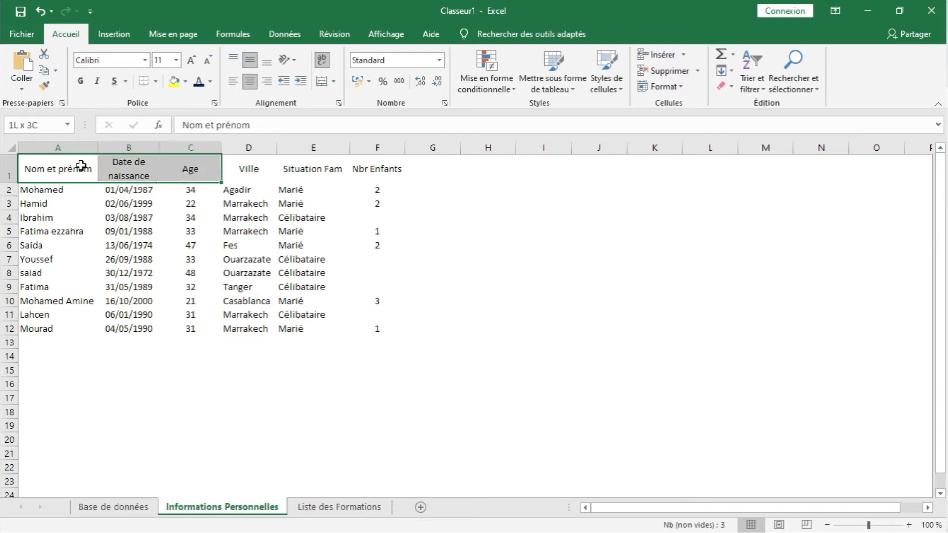
pyautogui.hotkey('shift', 'Down')
pyautogui.hotkey('shift', 'Down')
pyautogui.hotkey('shift', 'Down')
pyautogui.hotkey('shift', 'Down')
pyautogui.hotkey('shift', 'Down')
pyautogui.hotkey('shift', 'Down')
pyautogui.hotkey('shift', 'Down')
pyautogui.hotkey('shift', 'Down')
pyautogui.hotkey('shift', 'Down')
pyautogui.hotkey('shift', 'Down')
pyautogui.hotkey('shift', 'Down')
pyautogui.hotkey('shift', 'Down')
pyautogui.hotkey('shift', 'Up')
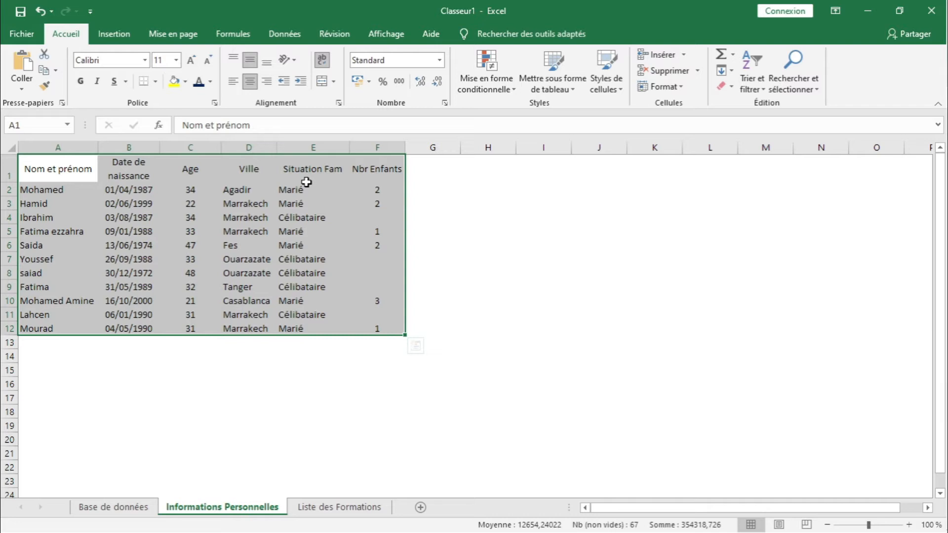
pyautogui.click(66, 38)
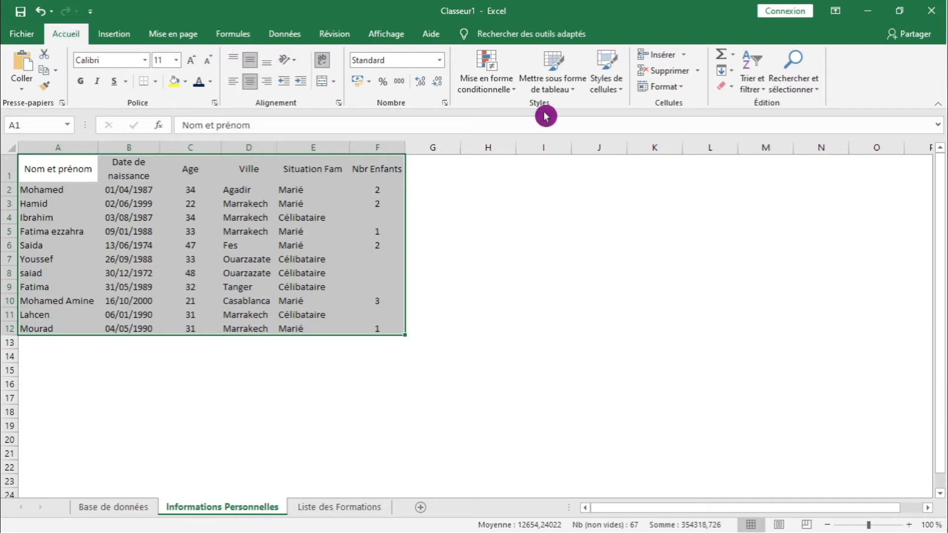
pyautogui.click(552, 79)
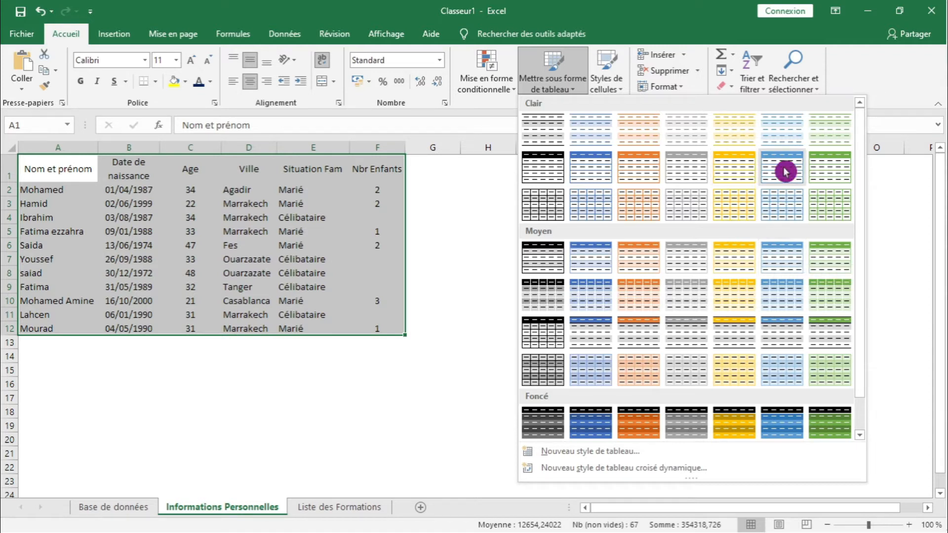
pyautogui.click(588, 159)
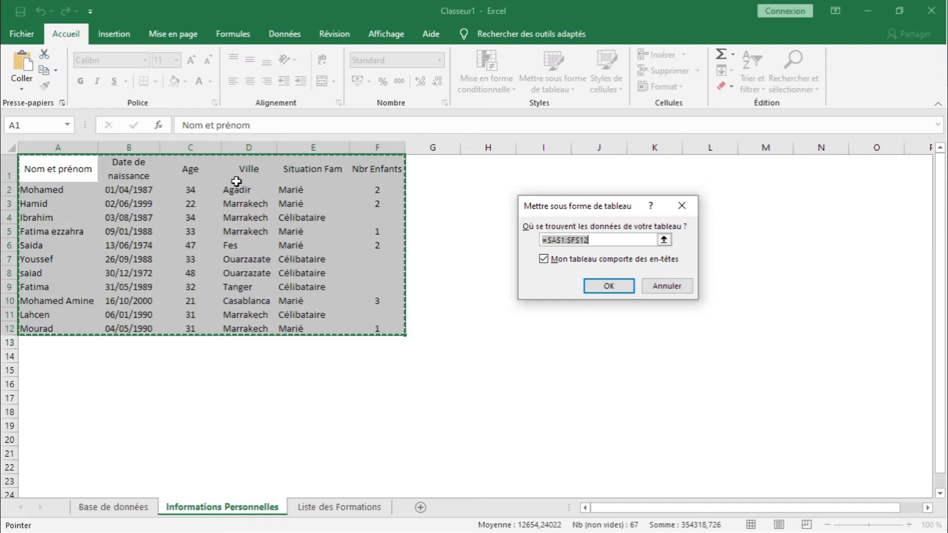
pyautogui.click(585, 267)
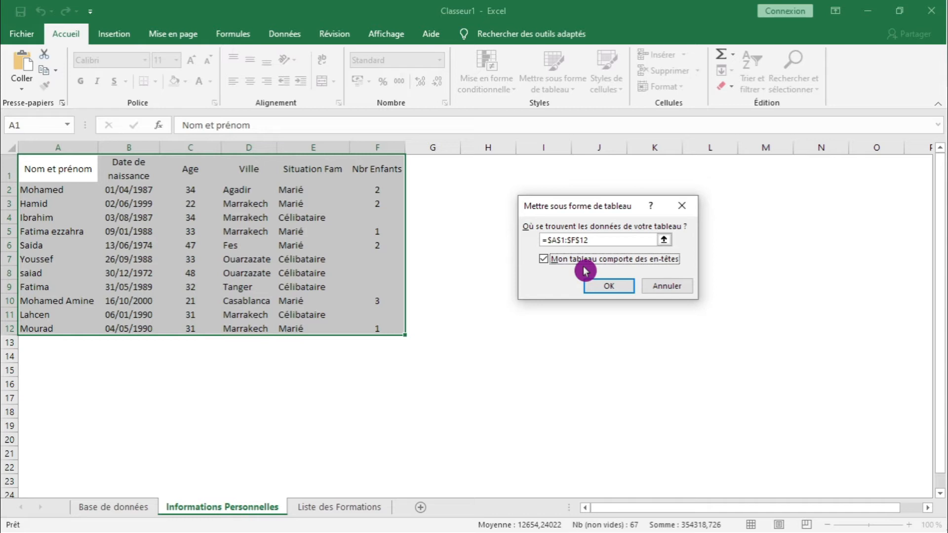
pyautogui.click(606, 287)
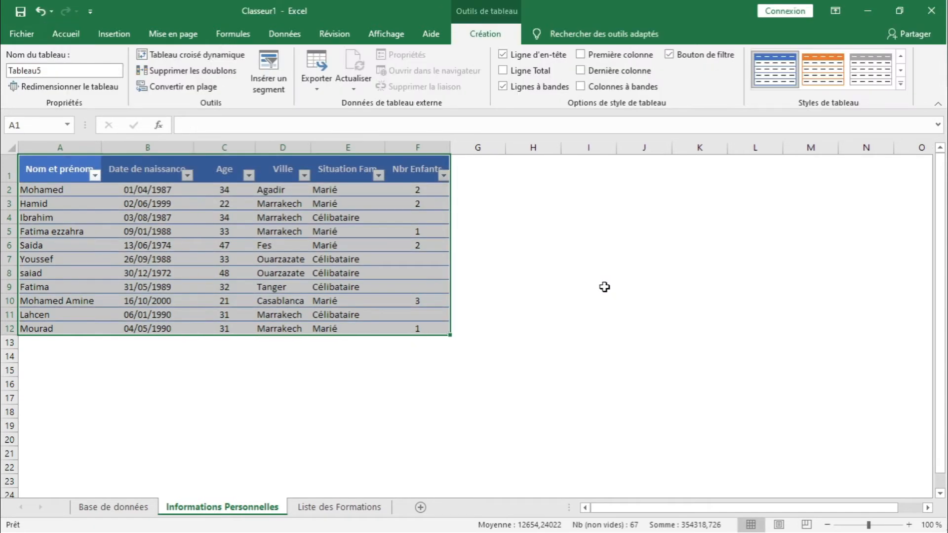
pyautogui.click(604, 287)
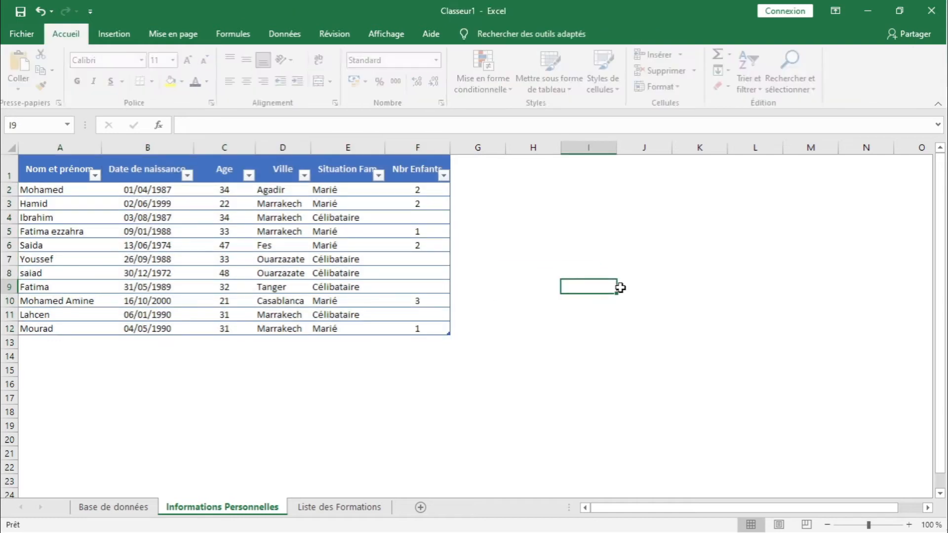
pyautogui.click(464, 236)
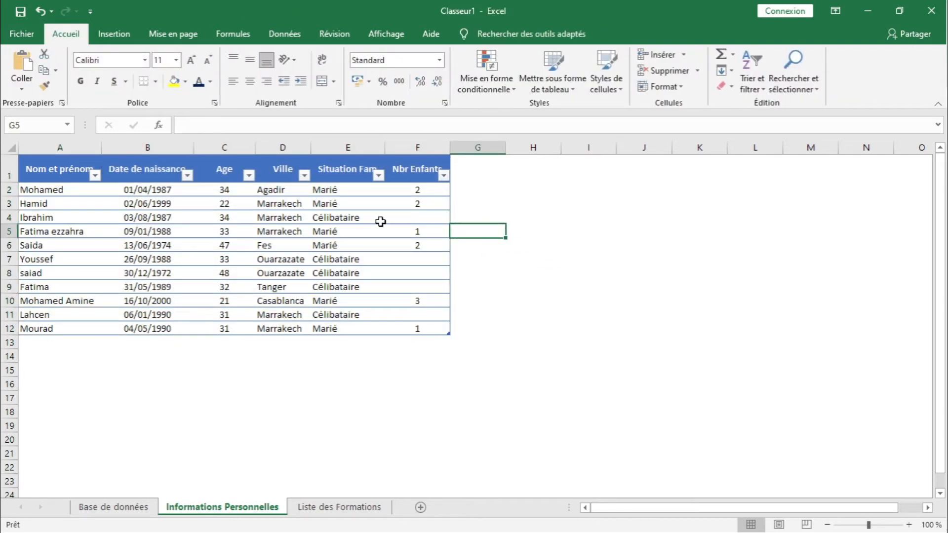
pyautogui.click(563, 90)
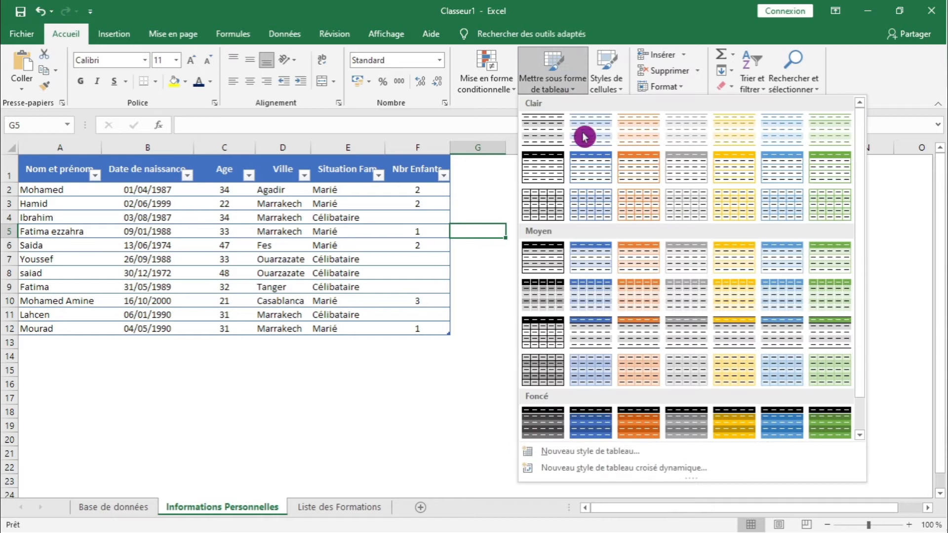
pyautogui.click(471, 262)
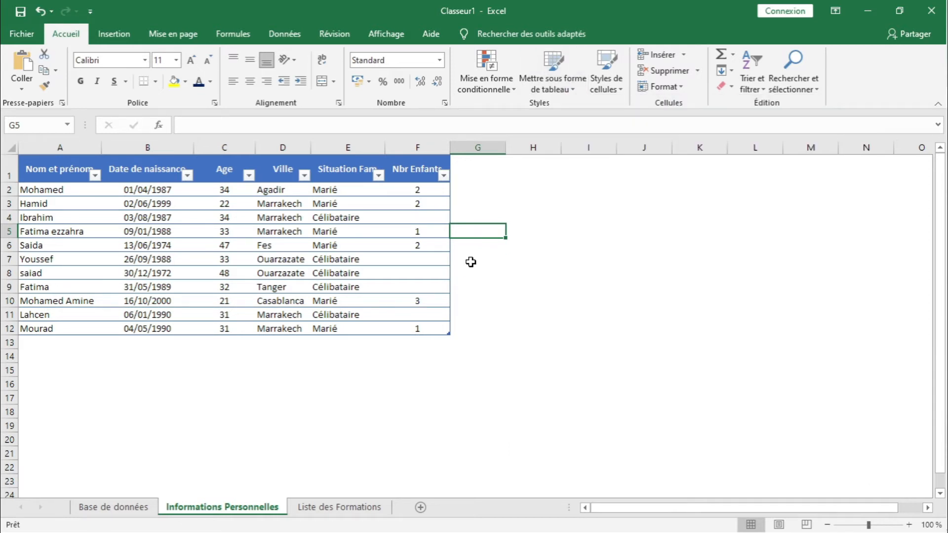
pyautogui.click(367, 228)
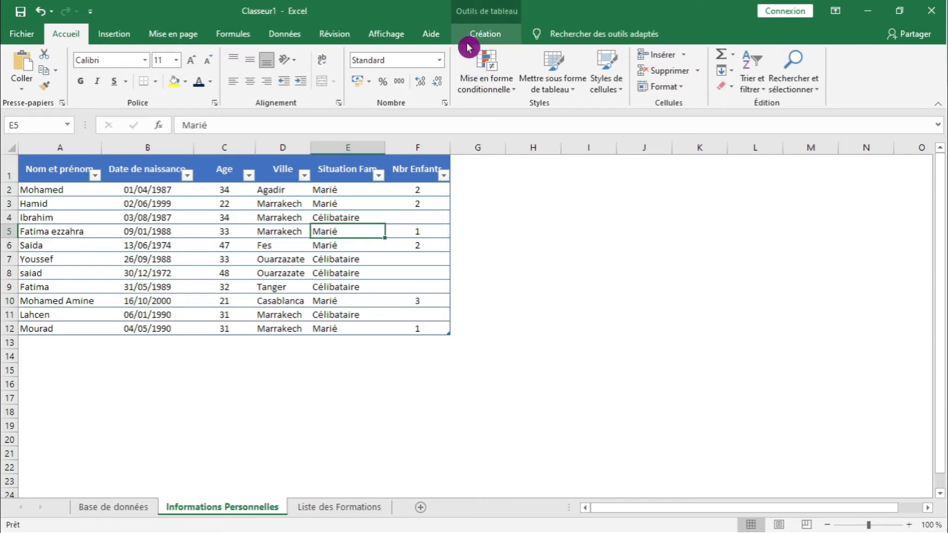
pyautogui.click(538, 236)
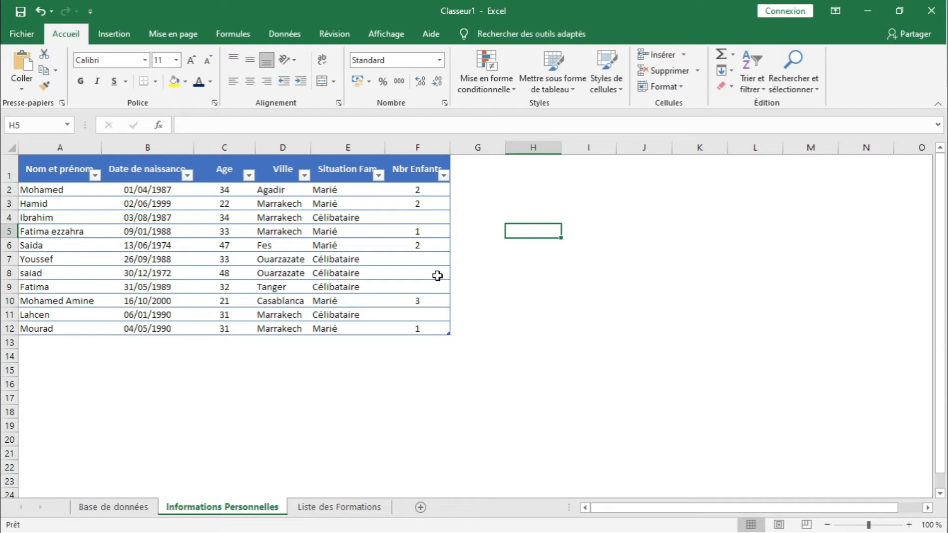
pyautogui.click(357, 223)
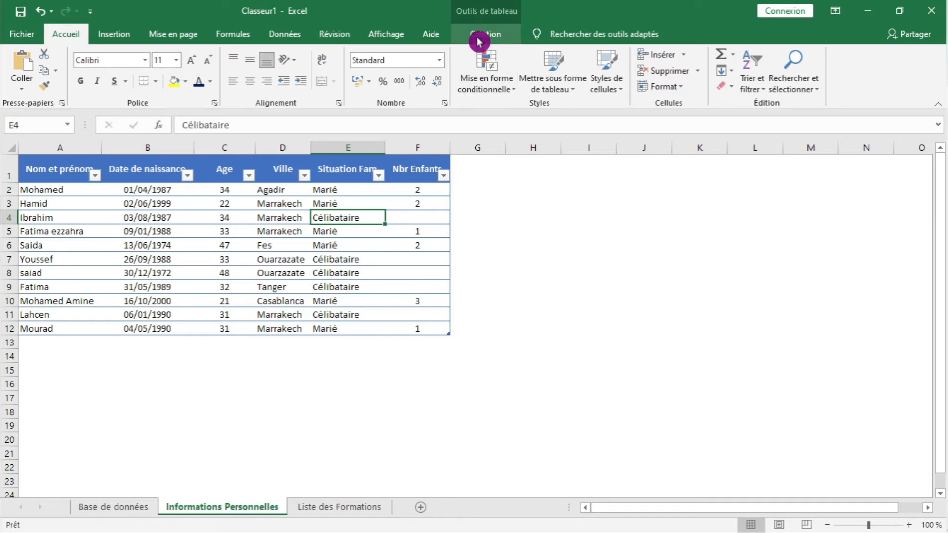
# Step: Insert a slicer for Ville and place it in the empty area beside the table, around columns I to K
pyautogui.click(296, 247)
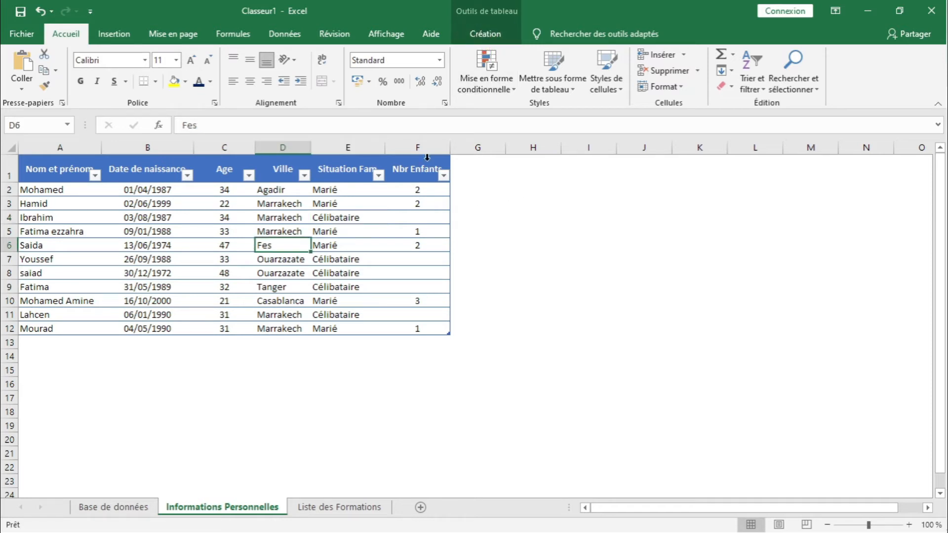
pyautogui.click(486, 35)
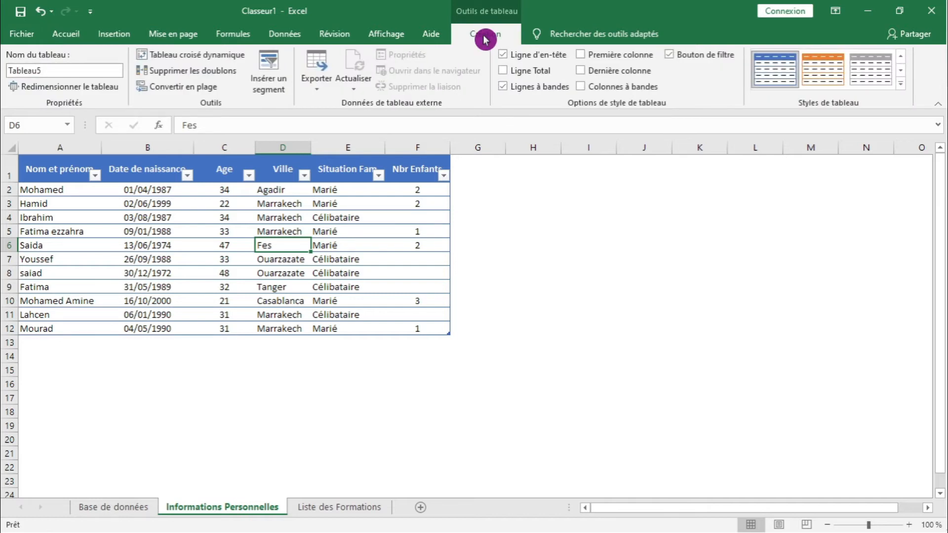
pyautogui.click(273, 71)
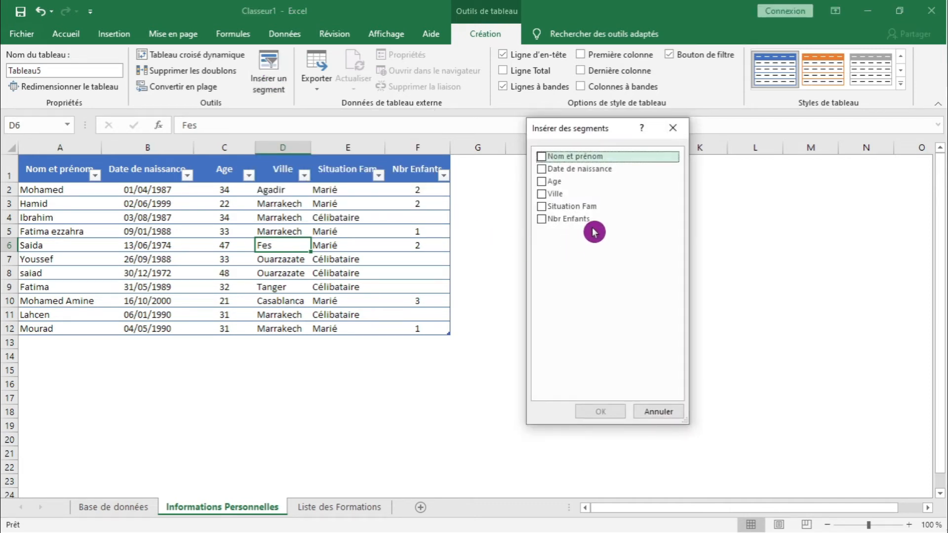
pyautogui.click(544, 196)
pyautogui.click(600, 411)
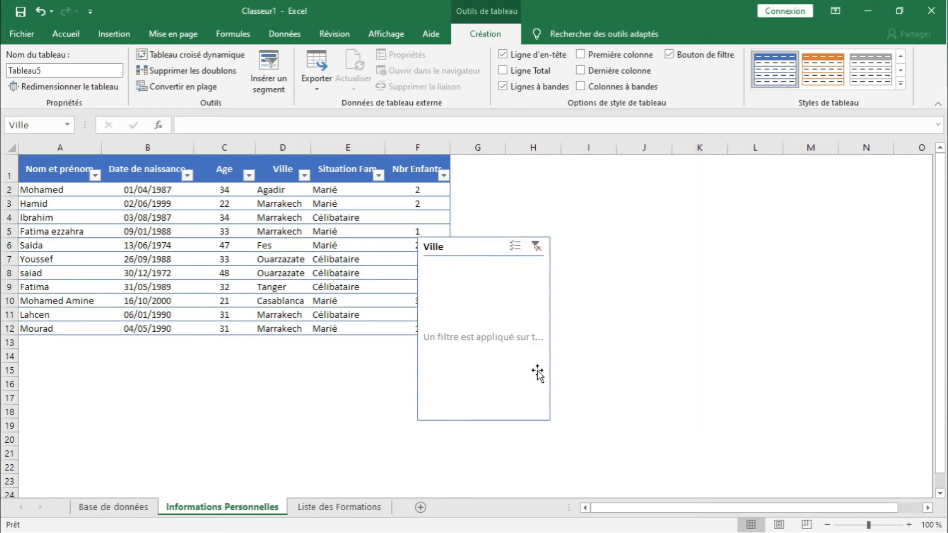
pyautogui.moveTo(491, 248); pyautogui.dragTo(668, 211)
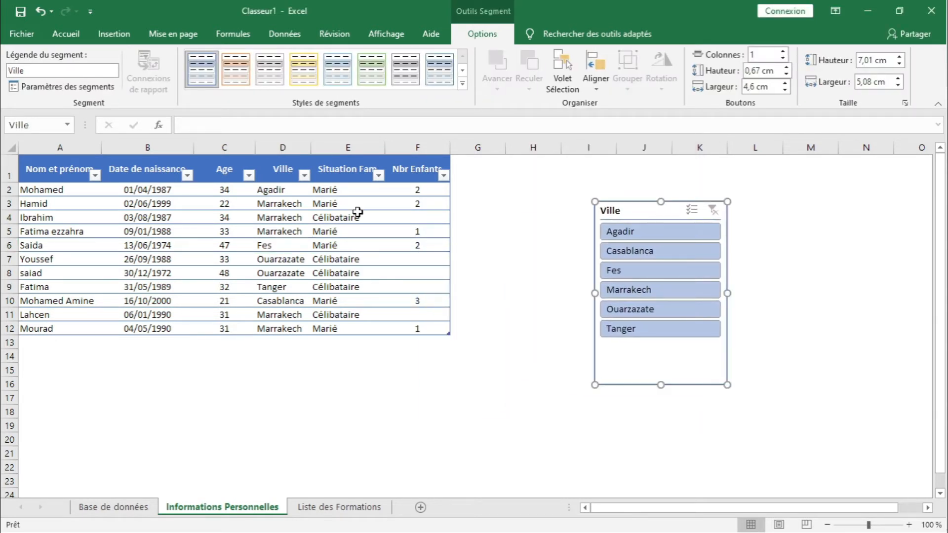
# Step: Insert a slicer for Situation Fam and place it next to the Ville slicer, on the side away from the table
pyautogui.click(357, 216)
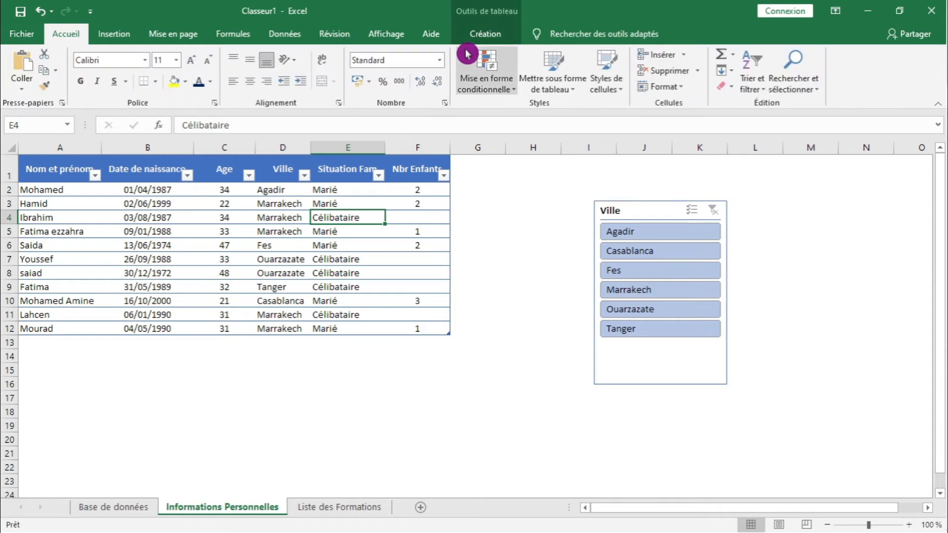
pyautogui.click(479, 35)
pyautogui.click(263, 92)
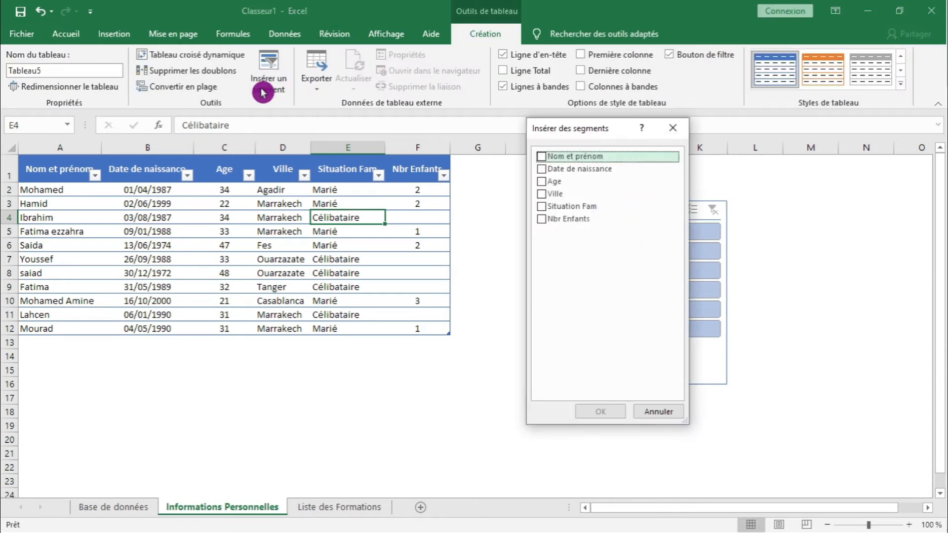
pyautogui.click(543, 207)
pyautogui.click(607, 415)
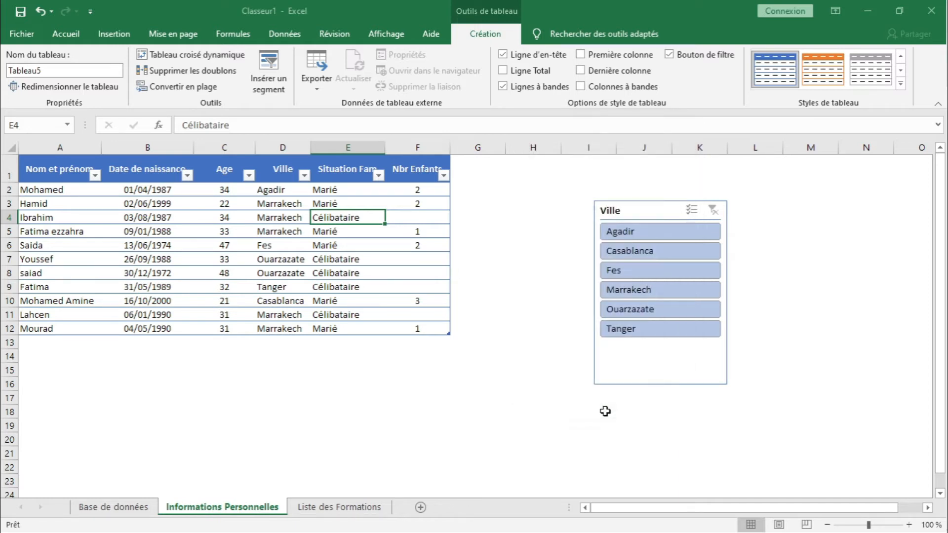
pyautogui.moveTo(428, 245); pyautogui.dragTo(767, 208)
# Step: Insert a slicer for Age and place it between the table and the Ville slicer
pyautogui.click(317, 219)
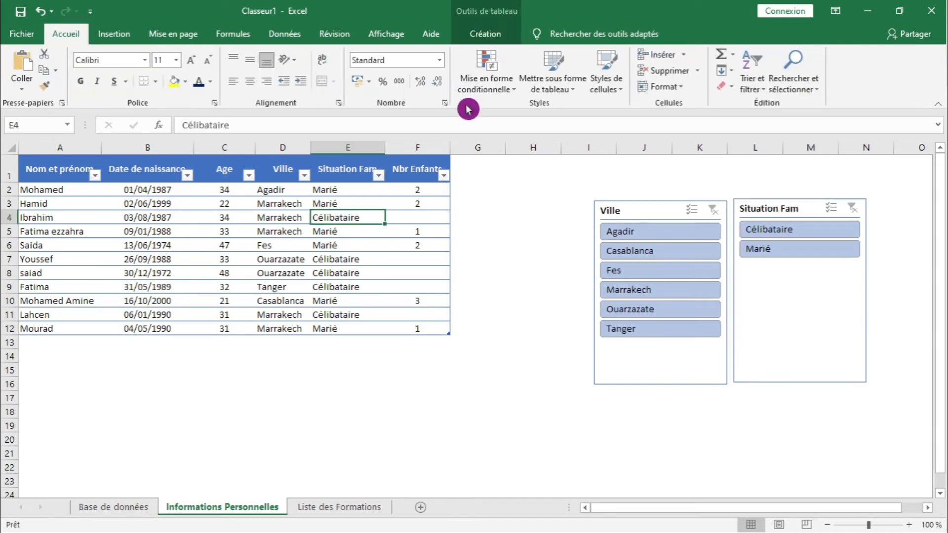
pyautogui.click(487, 35)
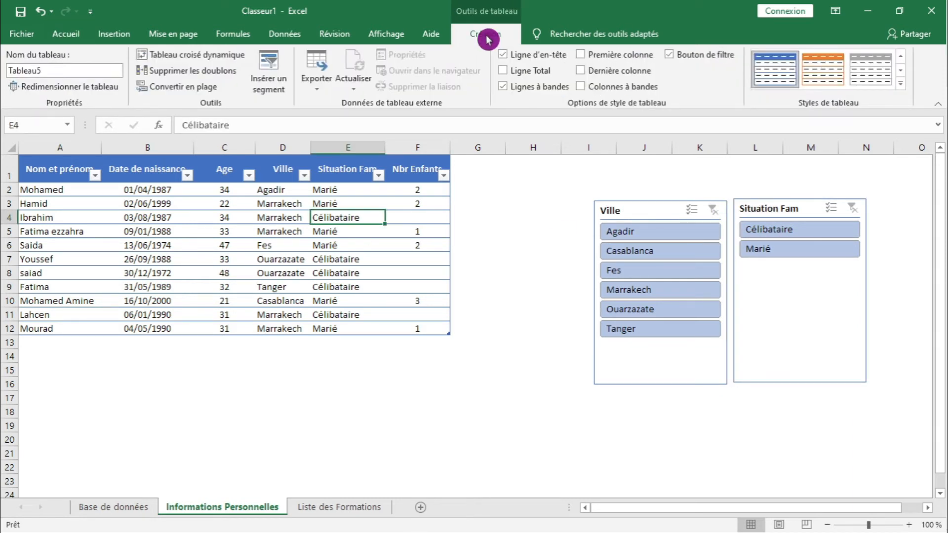
pyautogui.click(280, 92)
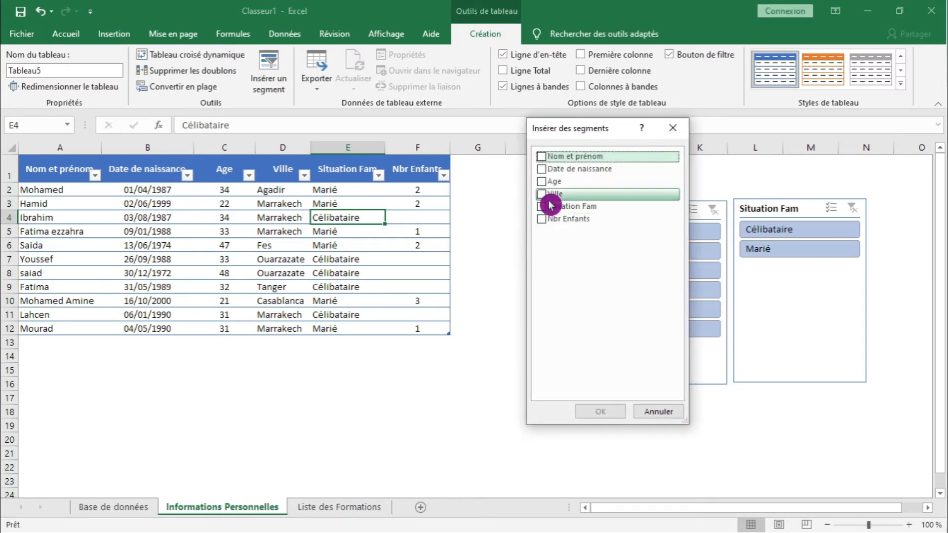
pyautogui.moveTo(570, 136); pyautogui.dragTo(515, 149)
pyautogui.click(490, 202)
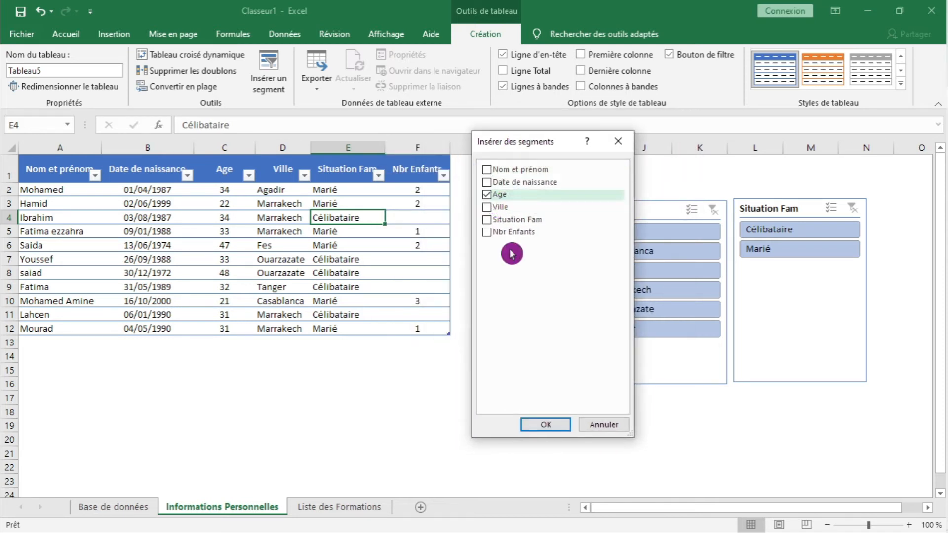
pyautogui.click(546, 424)
pyautogui.moveTo(464, 248); pyautogui.dragTo(508, 235)
# Step: Insert a slicer for Nbr Enfants and place it over the empty lower part of the Situation Fam slicer
pyautogui.click(381, 205)
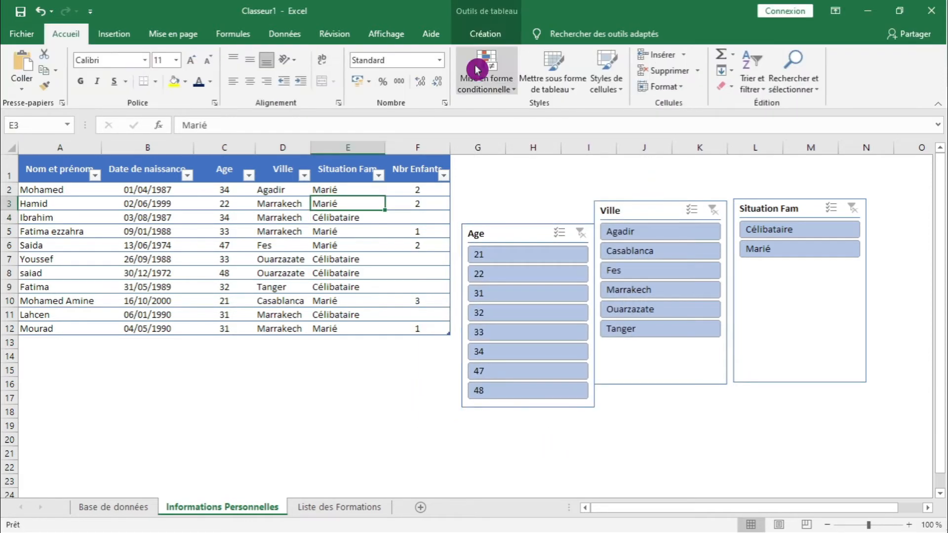
pyautogui.click(475, 34)
pyautogui.click(271, 76)
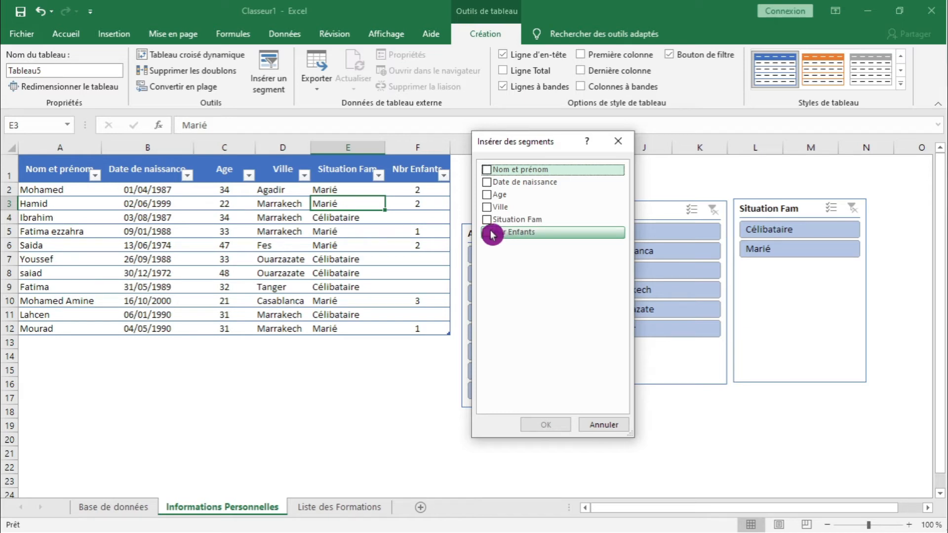
pyautogui.click(492, 234)
pyautogui.click(546, 430)
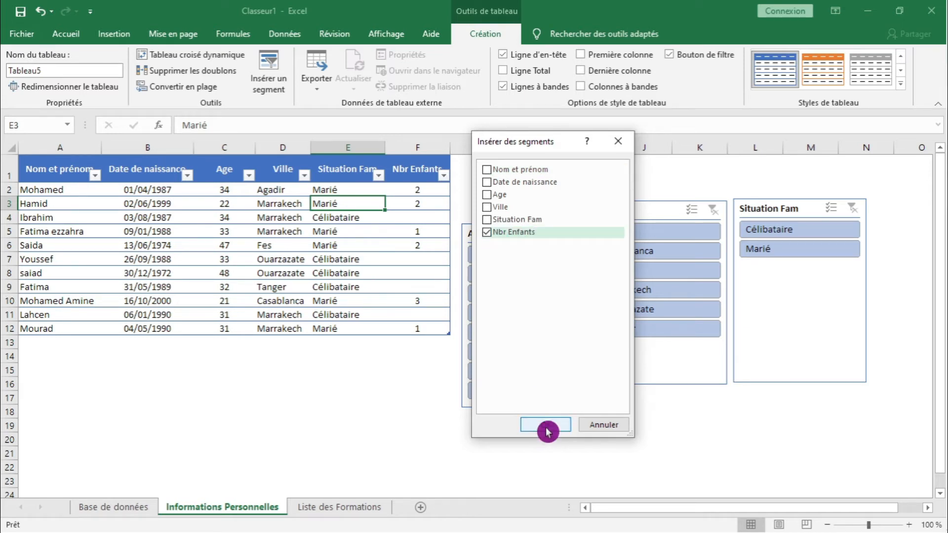
pyautogui.click(642, 468)
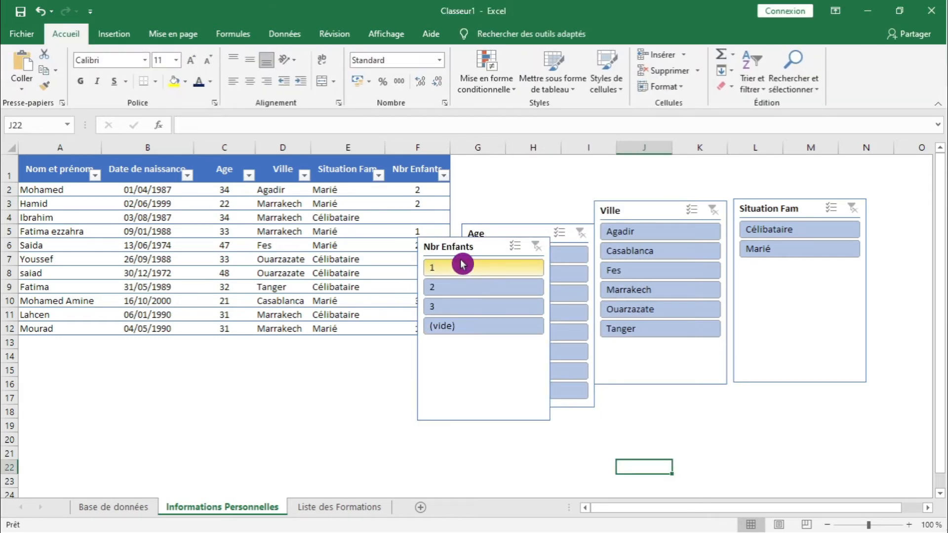
pyautogui.moveTo(454, 246); pyautogui.dragTo(778, 314)
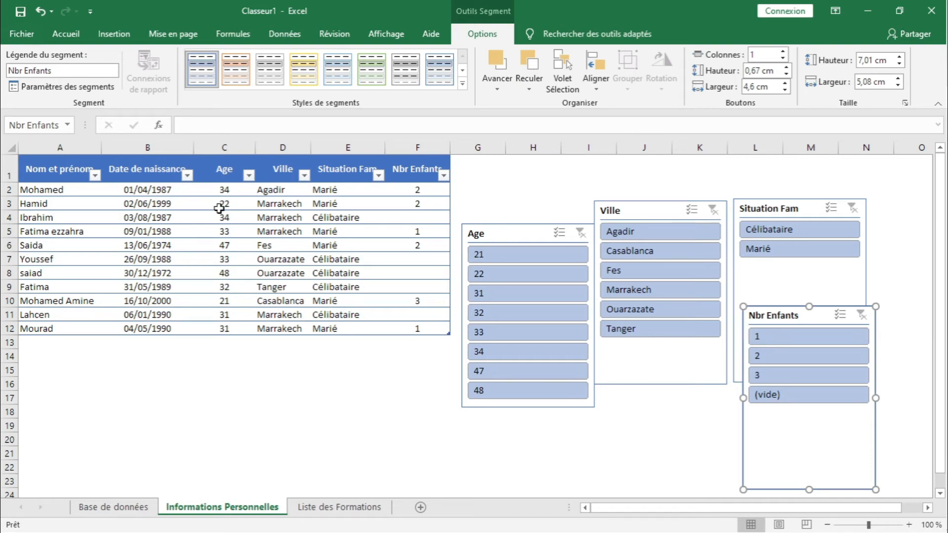
# Step: Insert ten blank rows above the table's header row to make room over the table
pyautogui.moveTo(8, 169); pyautogui.dragTo(3, 301)
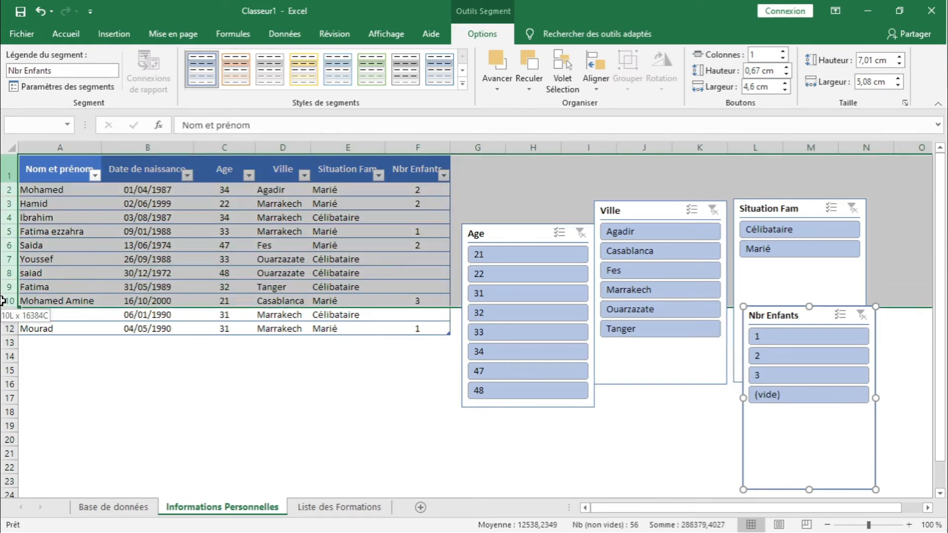
pyautogui.rightClick(4, 300)
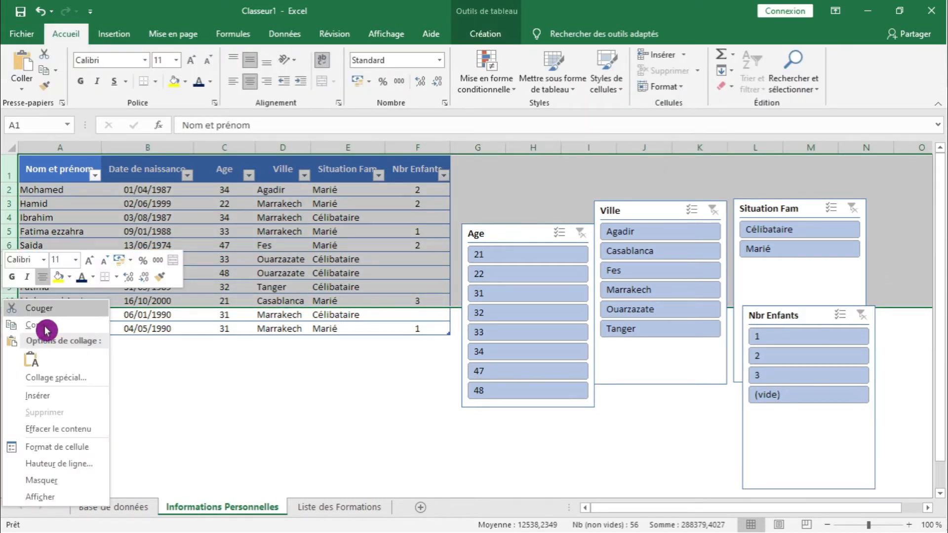
pyautogui.click(48, 395)
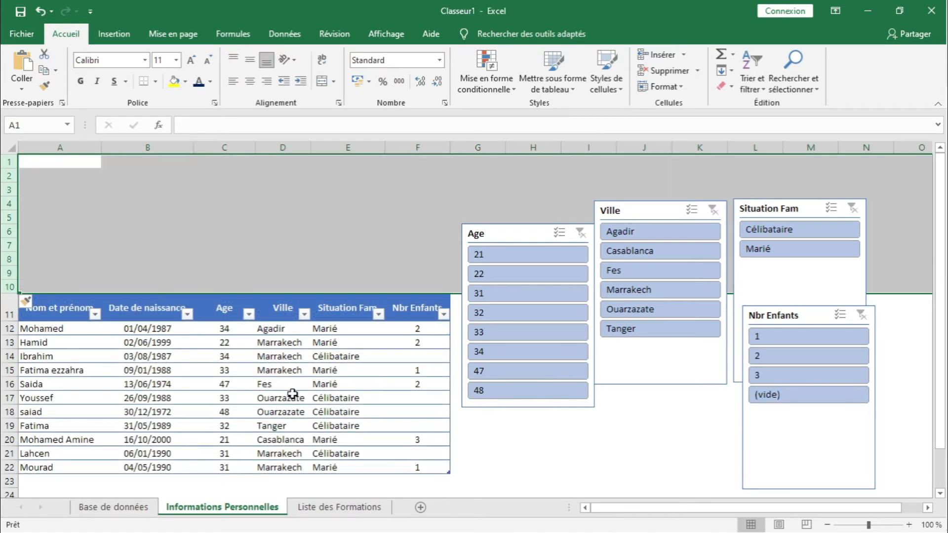
pyautogui.click(586, 455)
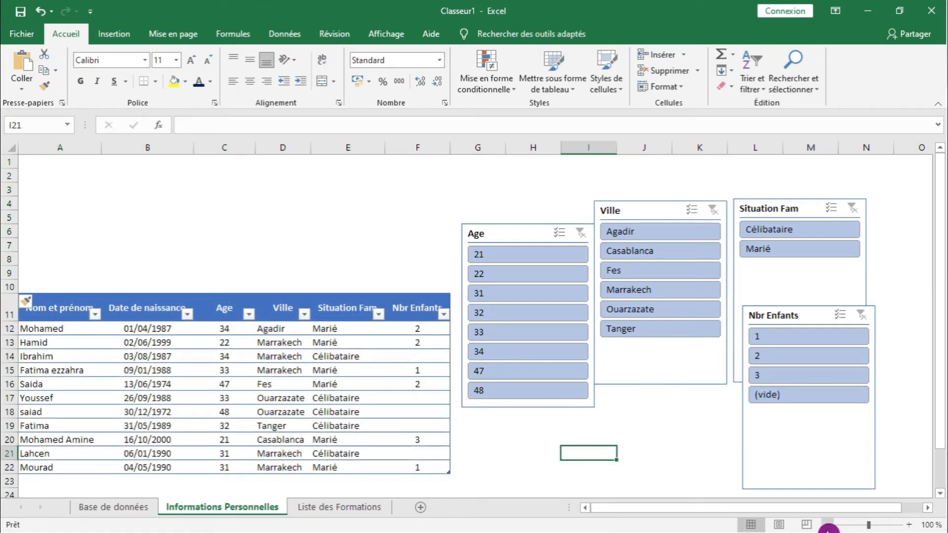
# Step: Zoom out to 90 % and move the Ville slicer to the start of the empty space above the table
pyautogui.click(828, 526)
pyautogui.click(577, 423)
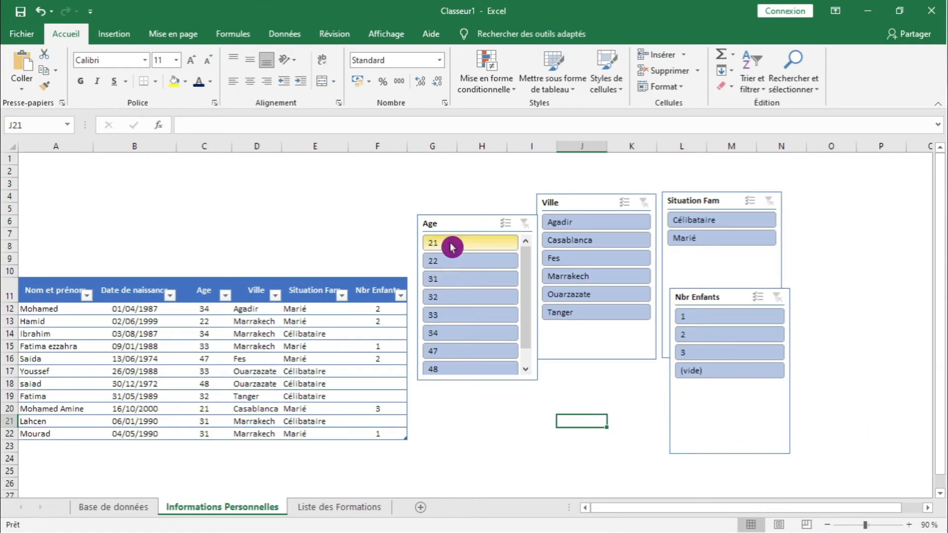
pyautogui.click(453, 226)
pyautogui.moveTo(553, 199); pyautogui.dragTo(49, 187)
pyautogui.click(208, 242)
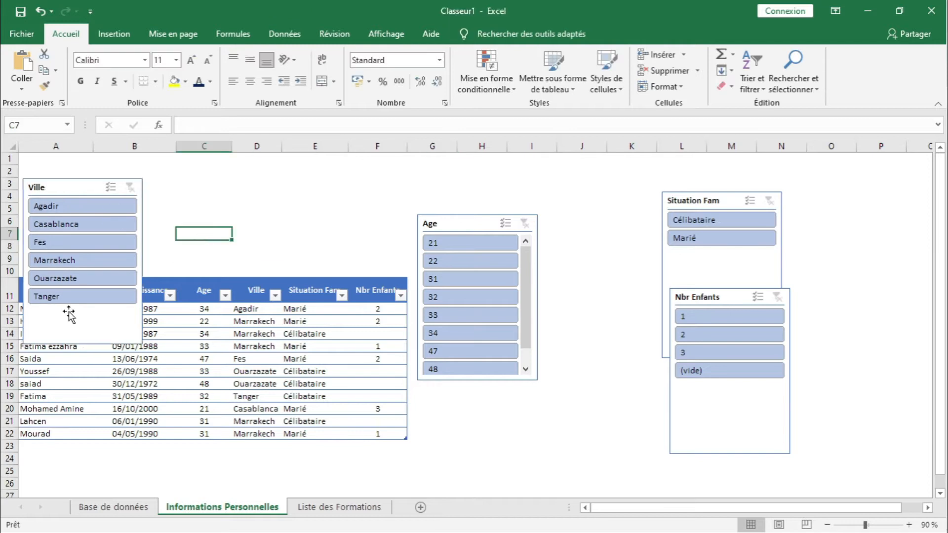
# Step: Insert three more blank rows above the table's header row
pyautogui.click(10, 296)
pyautogui.rightClick(10, 291)
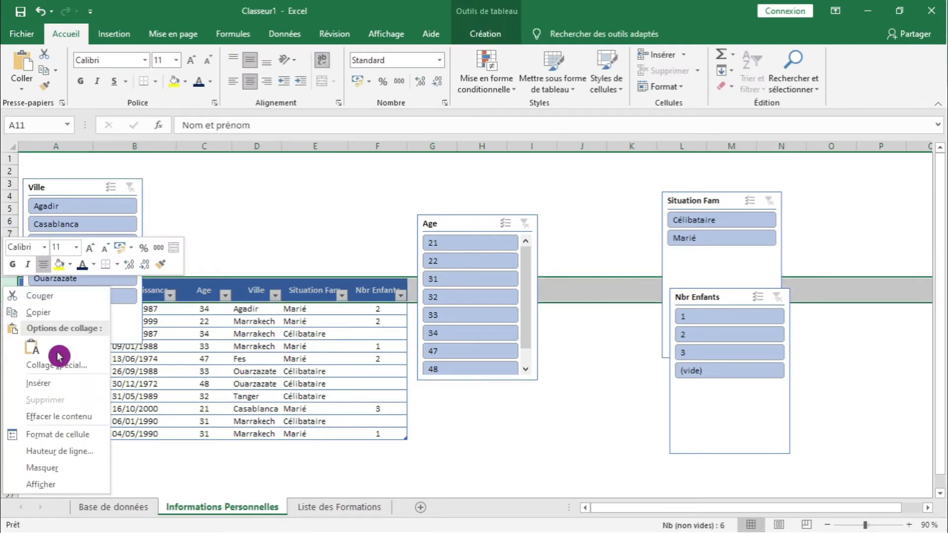
pyautogui.click(52, 385)
pyautogui.hotkey('ctrl', 'y')
pyautogui.hotkey('ctrl', 'y')
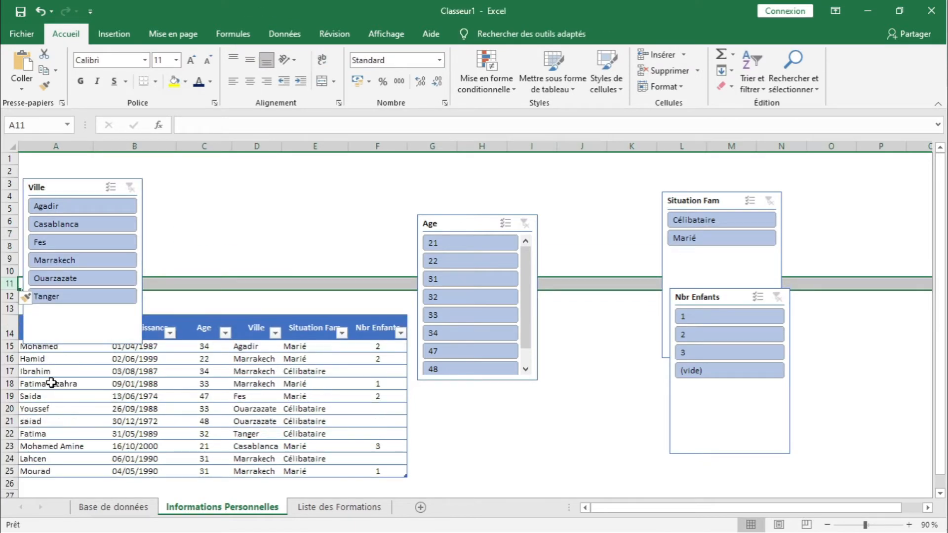
pyautogui.click(240, 199)
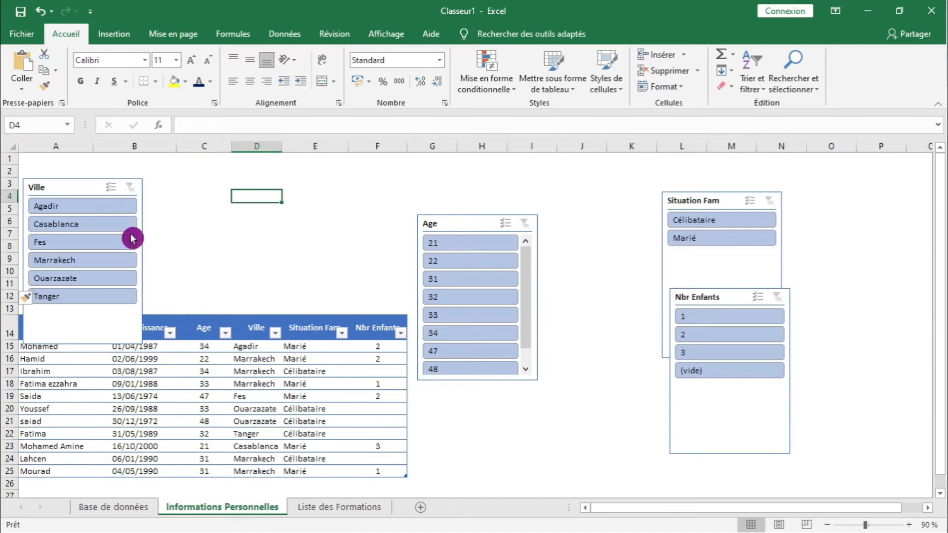
# Step: Shorten the Ville slicer to about 5.61 cm high and fit it just above the table's header row
pyautogui.click(77, 344)
pyautogui.moveTo(84, 345); pyautogui.dragTo(78, 311)
pyautogui.click(181, 300)
pyautogui.moveTo(74, 186); pyautogui.dragTo(73, 185)
pyautogui.click(239, 220)
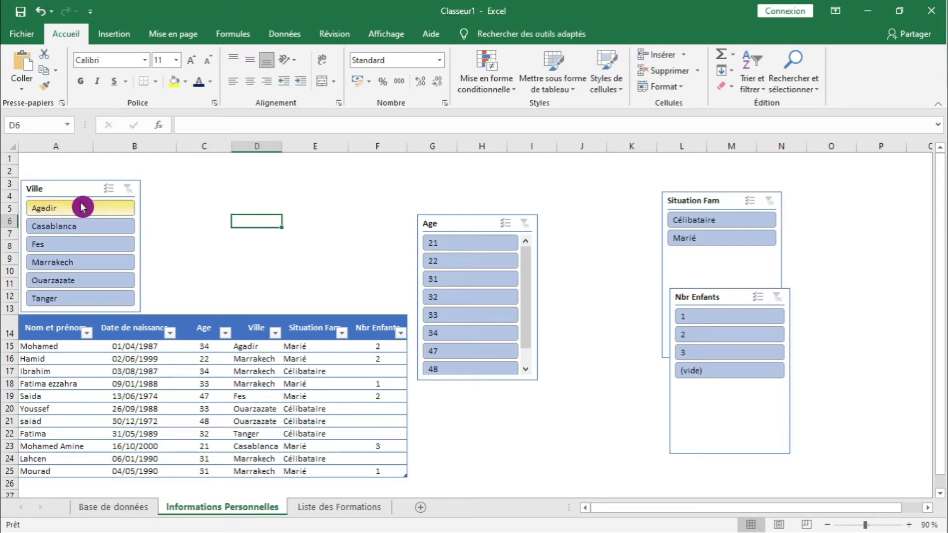
# Step: Apply the dark (Foncé) yellow slicer style to the Ville slicer
pyautogui.click(74, 188)
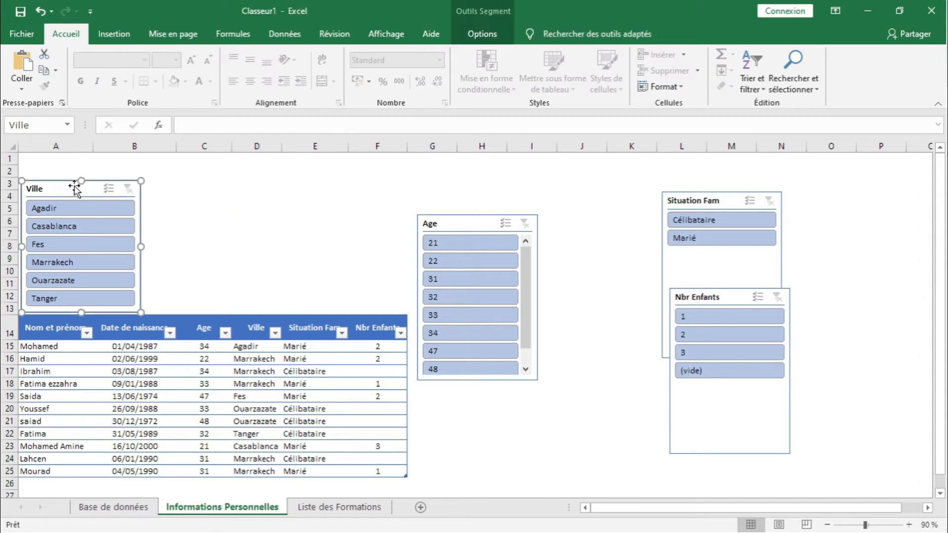
pyautogui.click(492, 40)
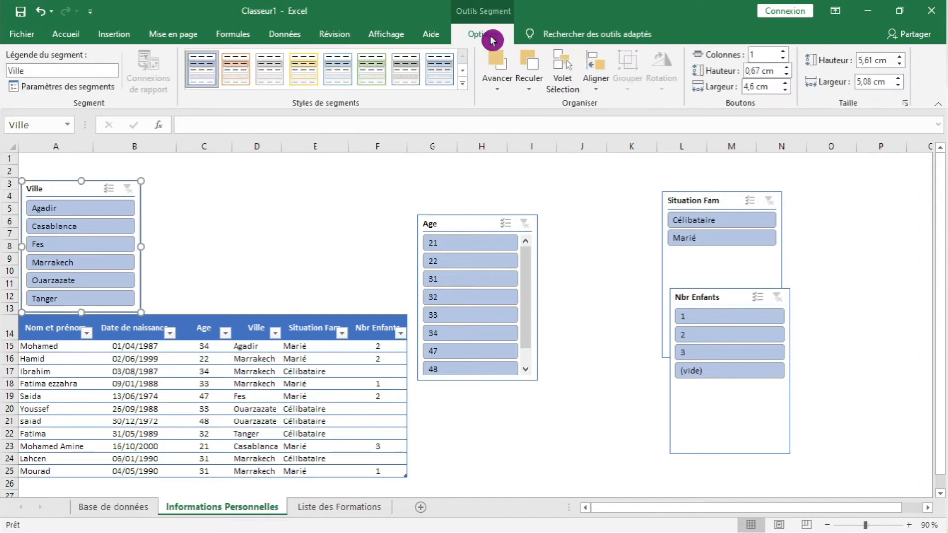
pyautogui.click(468, 87)
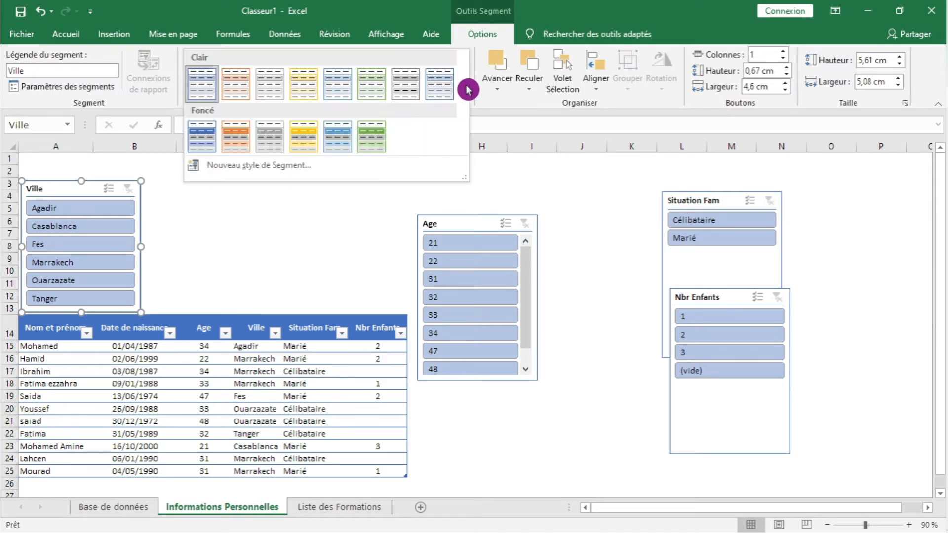
pyautogui.click(305, 136)
pyautogui.click(312, 223)
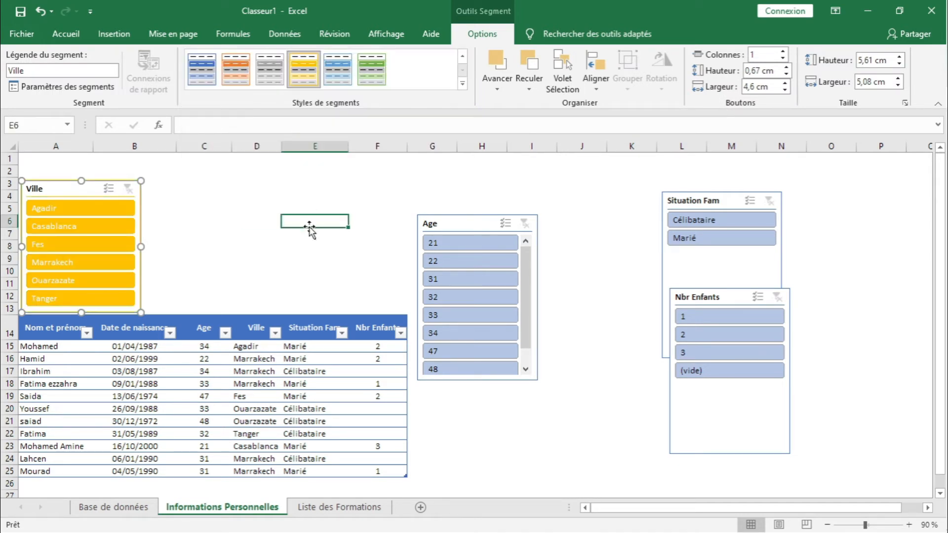
# Step: Place the Age slicer beside the Ville slicer above the table and shorten it to about 5.56 cm high
pyautogui.moveTo(461, 226); pyautogui.dragTo(187, 188)
pyautogui.click(204, 338)
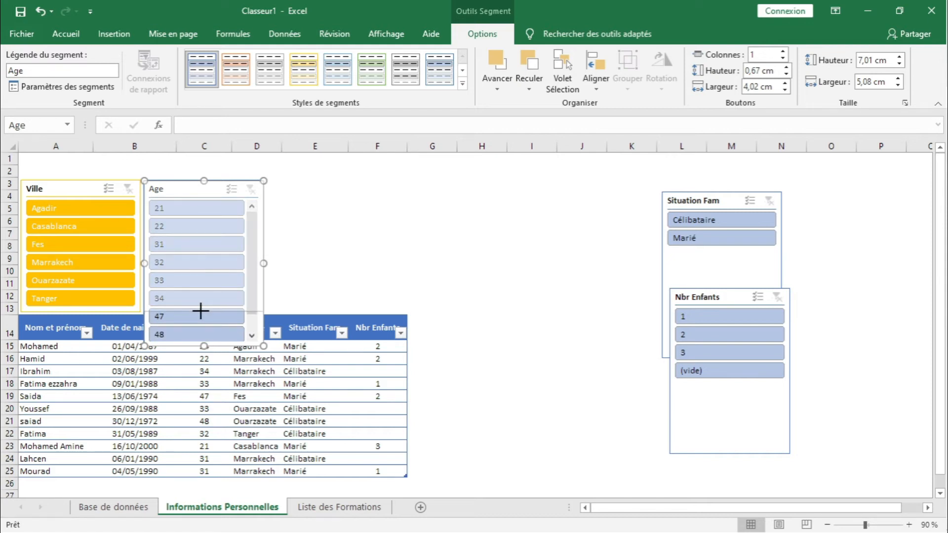
pyautogui.moveTo(201, 311); pyautogui.dragTo(201, 311)
pyautogui.click(356, 285)
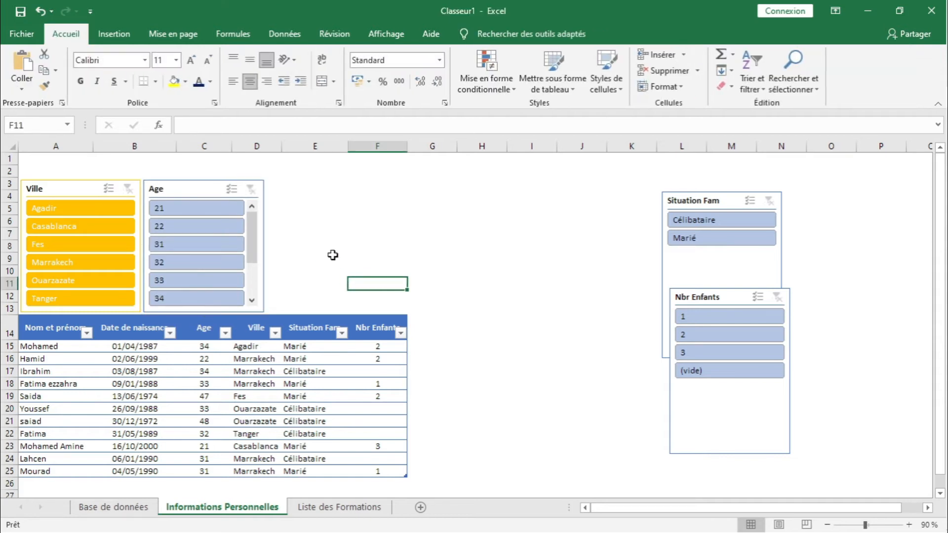
# Step: Apply the light (Clair) yellow slicer style to the Age slicer
pyautogui.click(187, 181)
pyautogui.click(482, 35)
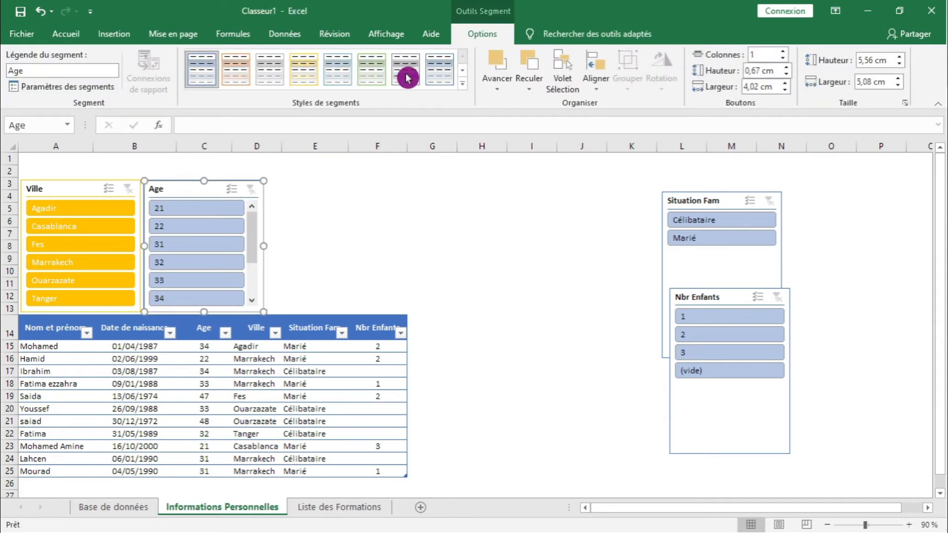
pyautogui.click(300, 74)
pyautogui.click(428, 256)
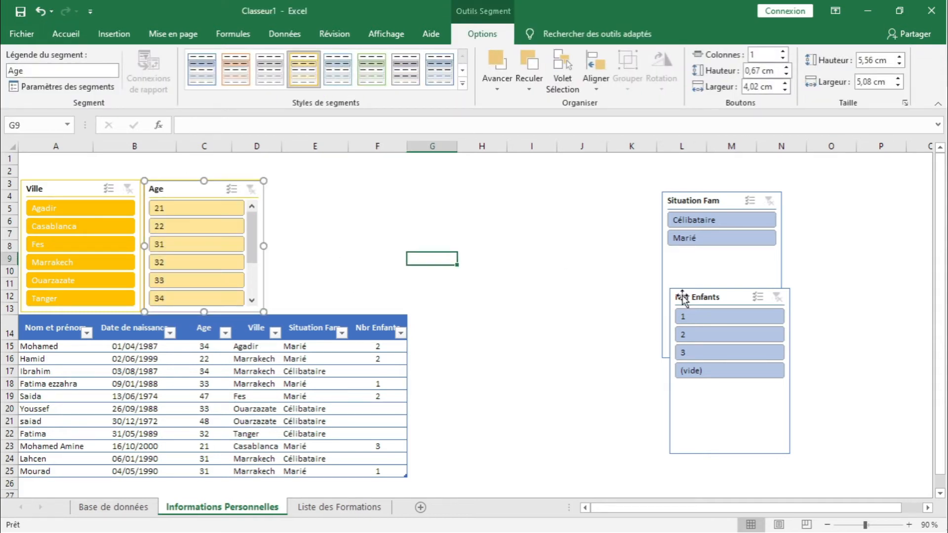
# Step: Place the Situation Fam slicer beside the Age slicer and shorten it to about 5.54 cm high
pyautogui.moveTo(690, 195); pyautogui.dragTo(293, 182)
pyautogui.moveTo(328, 345); pyautogui.dragTo(332, 312)
pyautogui.click(472, 308)
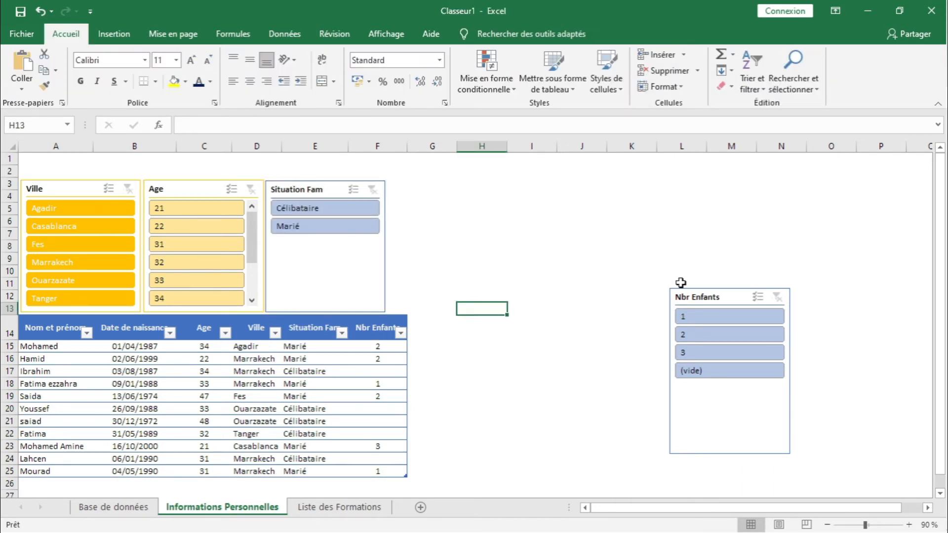
# Step: Place the Nbr Enfants slicer at the end of the slicer row, beside Situation Fam, and shorten it to about 5.49 cm high
pyautogui.moveTo(684, 292); pyautogui.dragTo(403, 185)
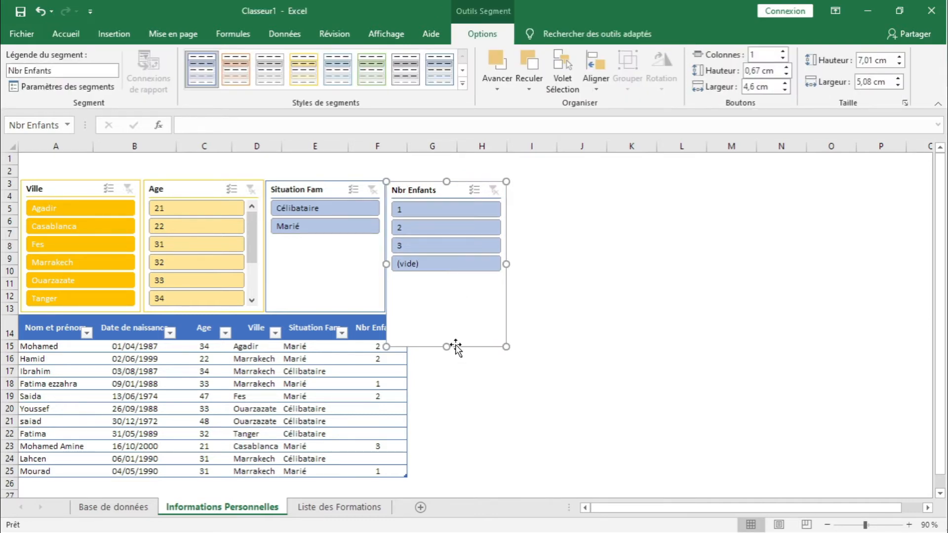
pyautogui.moveTo(447, 346); pyautogui.dragTo(447, 312)
pyautogui.click(521, 370)
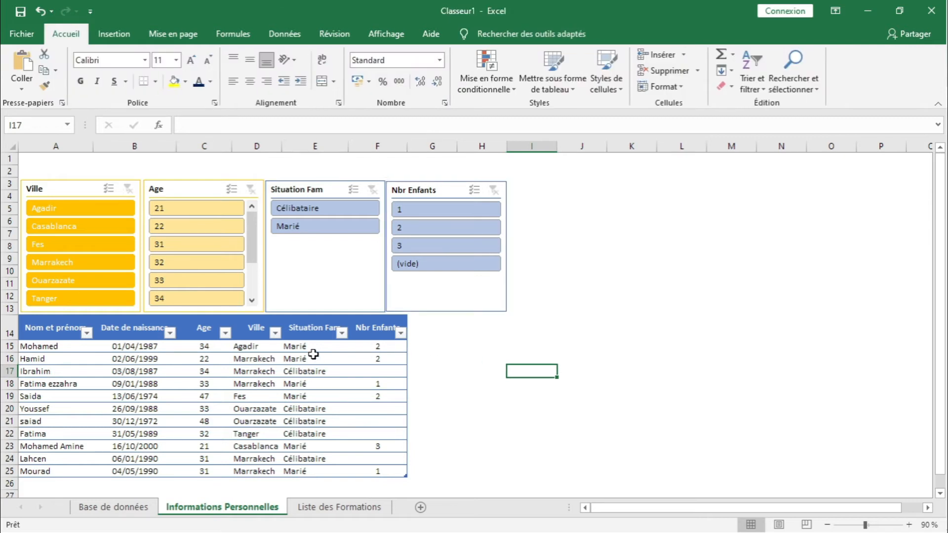
# Step: Widen columns A to F to one equal width so the table spans the full row of four slicers
pyautogui.click(129, 145)
pyautogui.moveTo(83, 143); pyautogui.dragTo(437, 147)
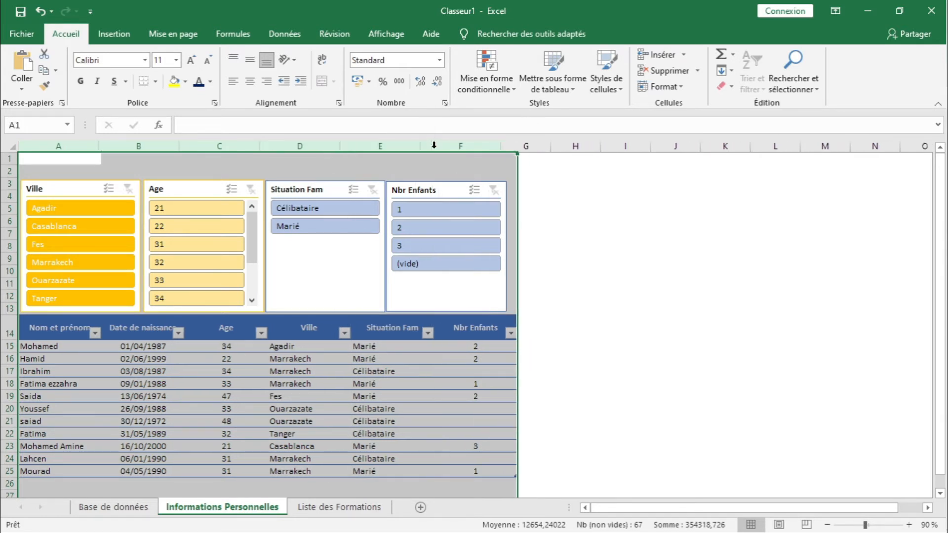
pyautogui.click(436, 146)
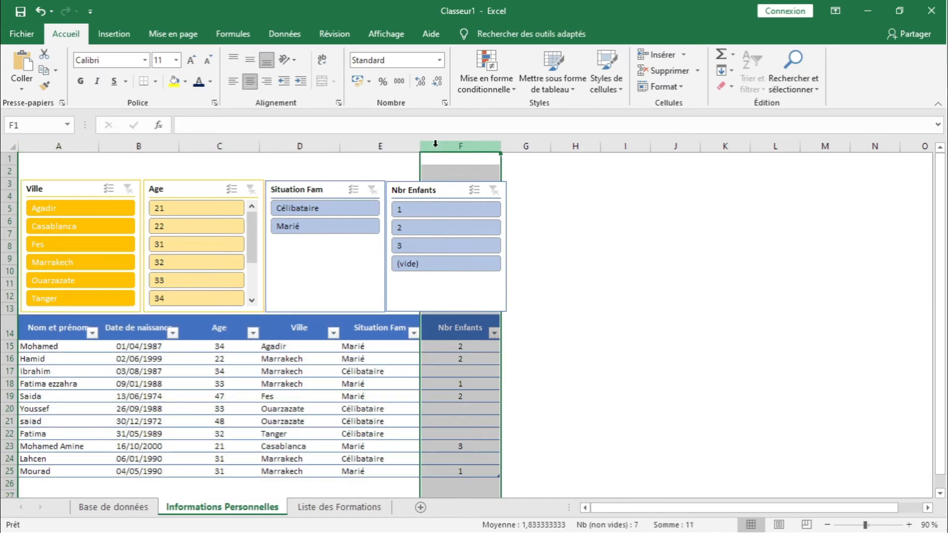
pyautogui.hotkey('ctrl', 'z')
pyautogui.moveTo(431, 146); pyautogui.dragTo(426, 146)
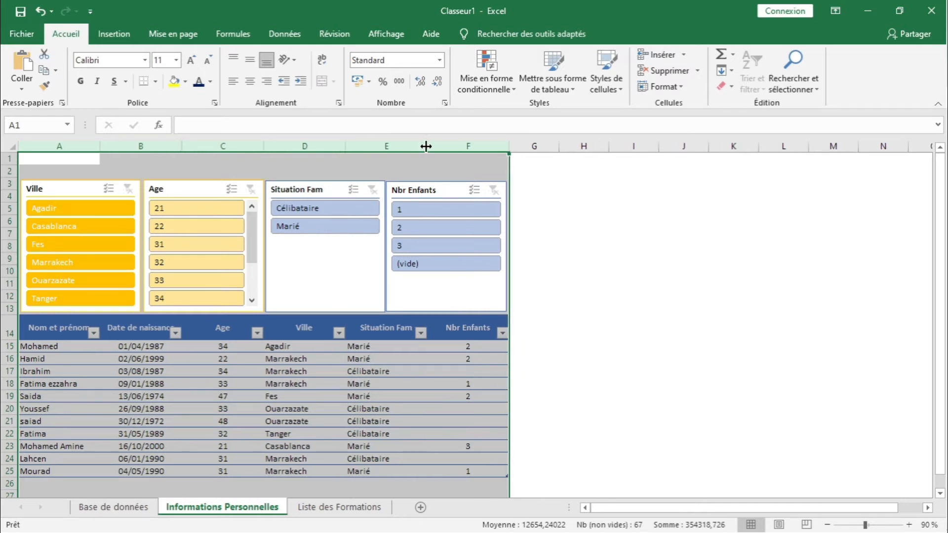
pyautogui.click(587, 259)
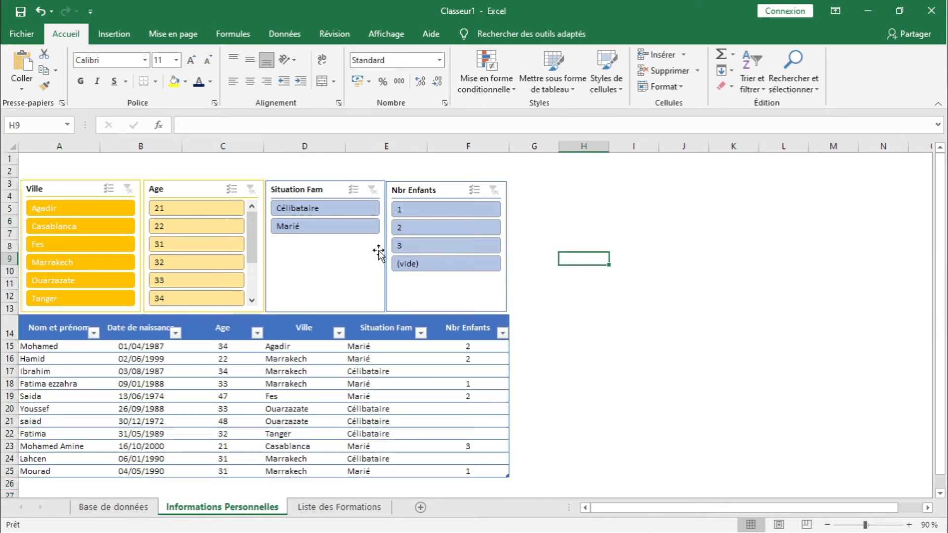
# Step: Apply the light (Clair) grey slicer style to the Situation Fam slicer
pyautogui.click(316, 187)
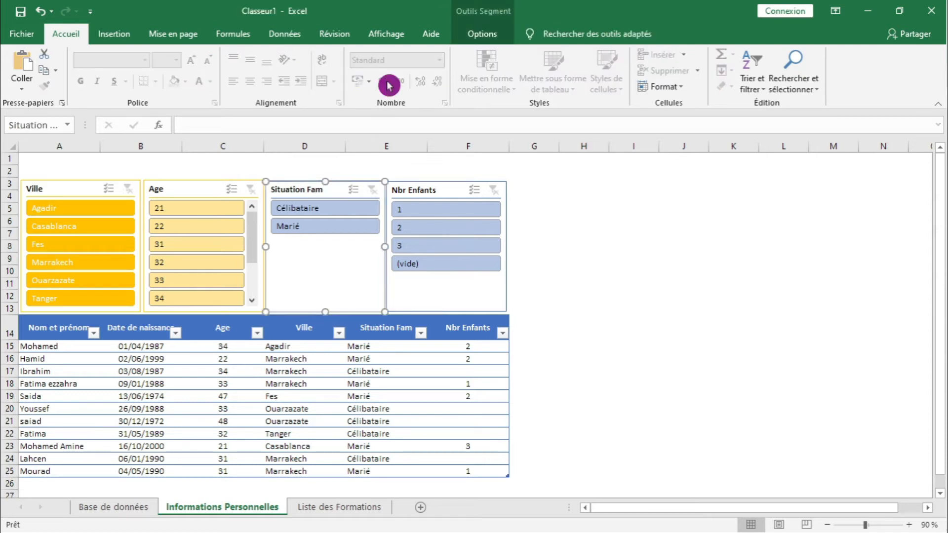
pyautogui.click(489, 35)
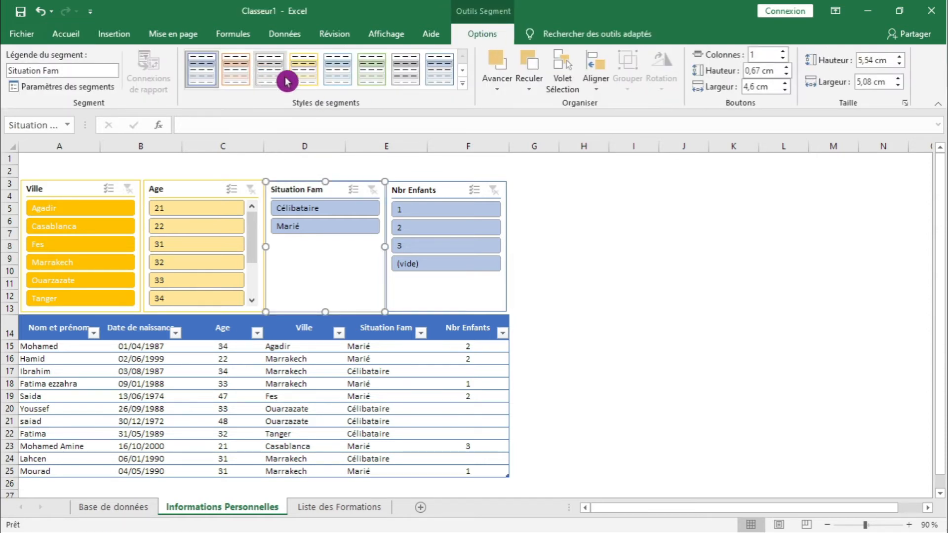
pyautogui.click(267, 71)
# Step: Apply the dark (Foncé) green slicer style to the Nbr Enfants slicer
pyautogui.click(426, 193)
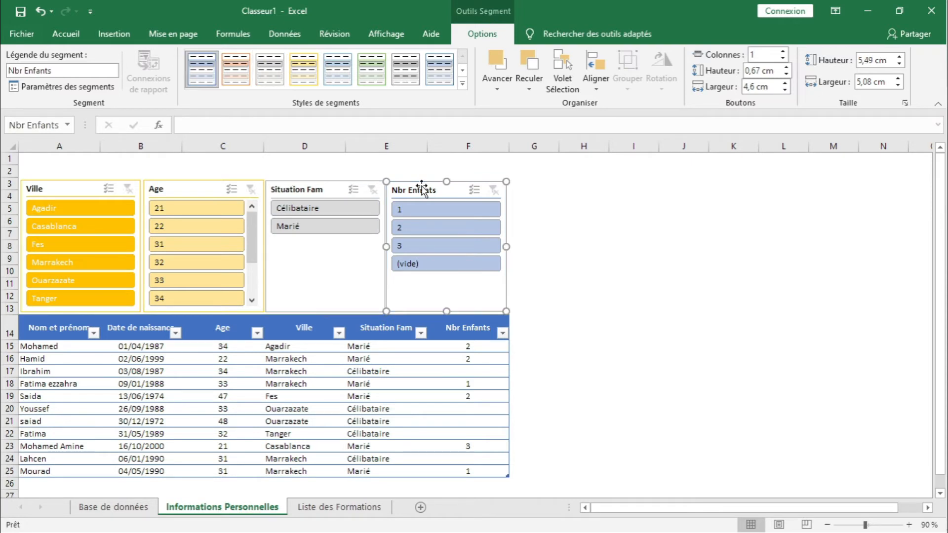
pyautogui.click(463, 84)
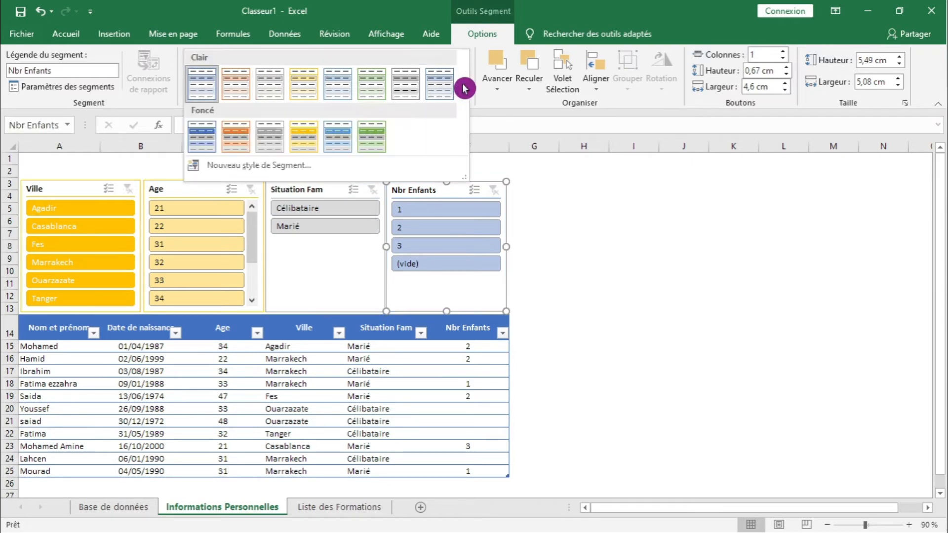
pyautogui.click(372, 140)
pyautogui.click(581, 259)
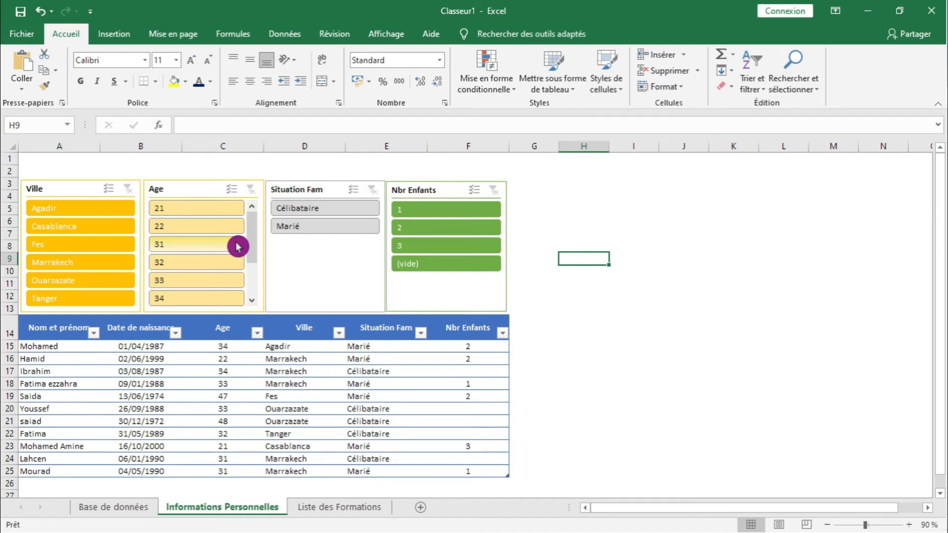
# Step: Filter the table with the Ville slicer by Agadir, Casablanca, Fes and Marrakech, one city at a time
pyautogui.click(107, 209)
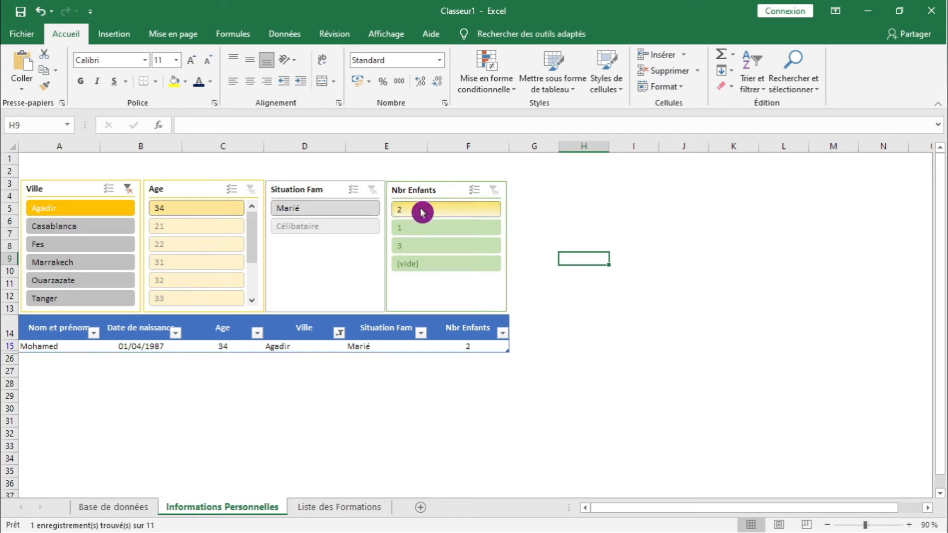
pyautogui.click(74, 229)
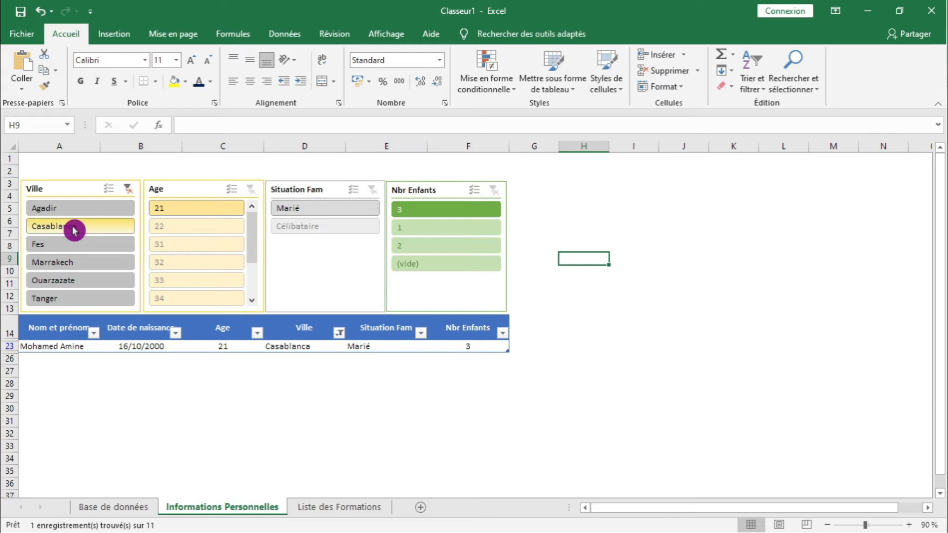
pyautogui.click(77, 246)
pyautogui.click(85, 264)
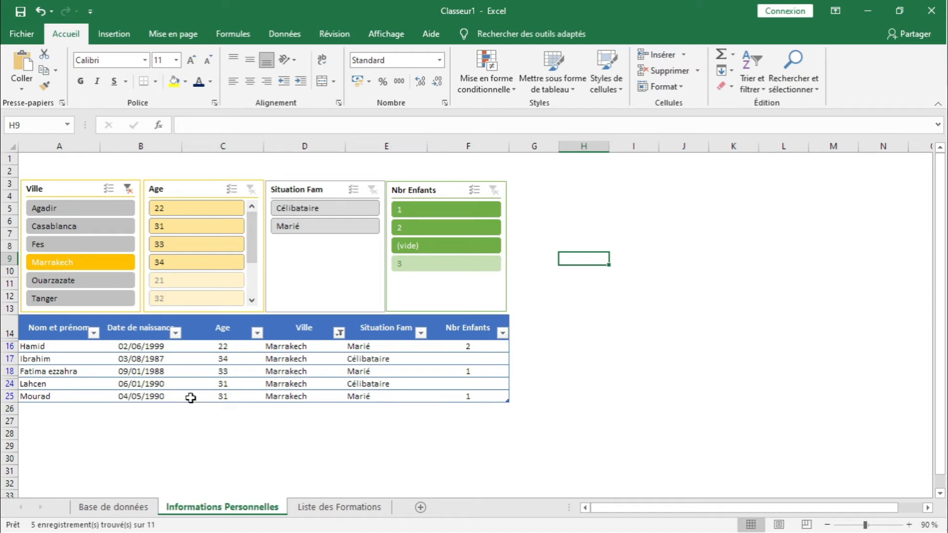
pyautogui.click(95, 267)
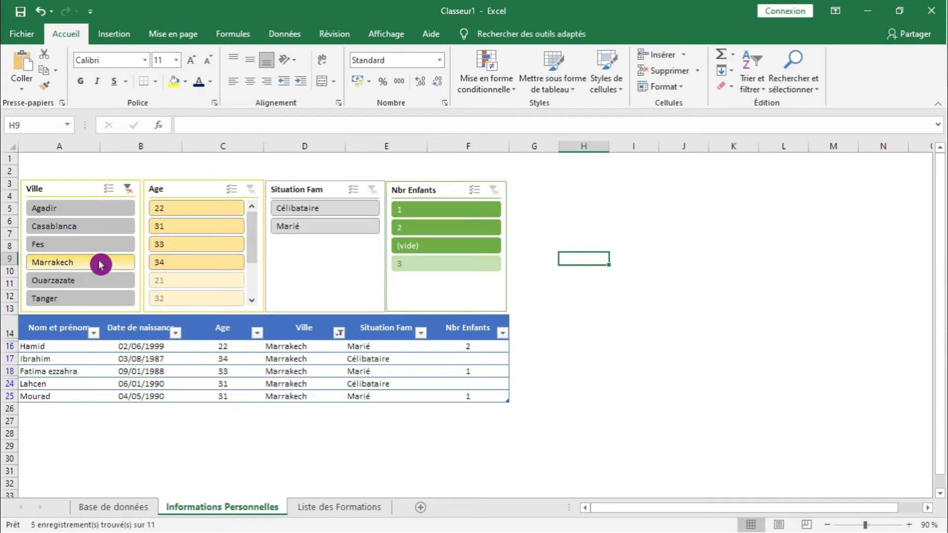
# Step: Filter the Marrakech employees by age 33, try the Célibataire status, and set Situation Fam to Marié
pyautogui.click(196, 249)
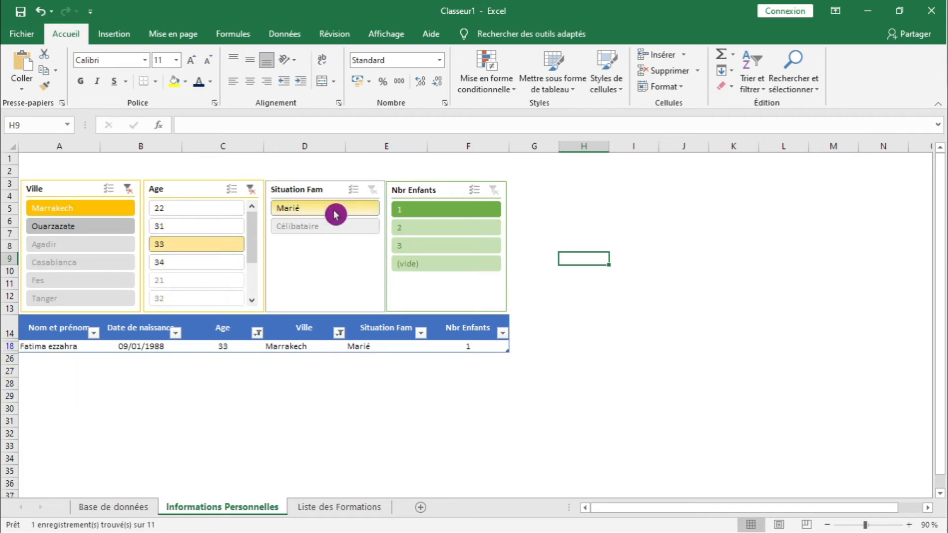
pyautogui.click(308, 212)
pyautogui.click(308, 224)
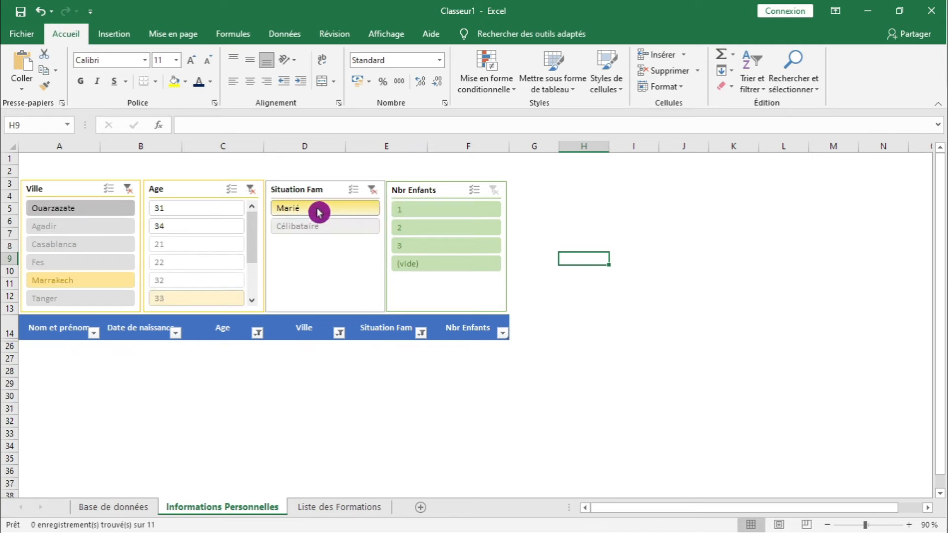
pyautogui.click(318, 212)
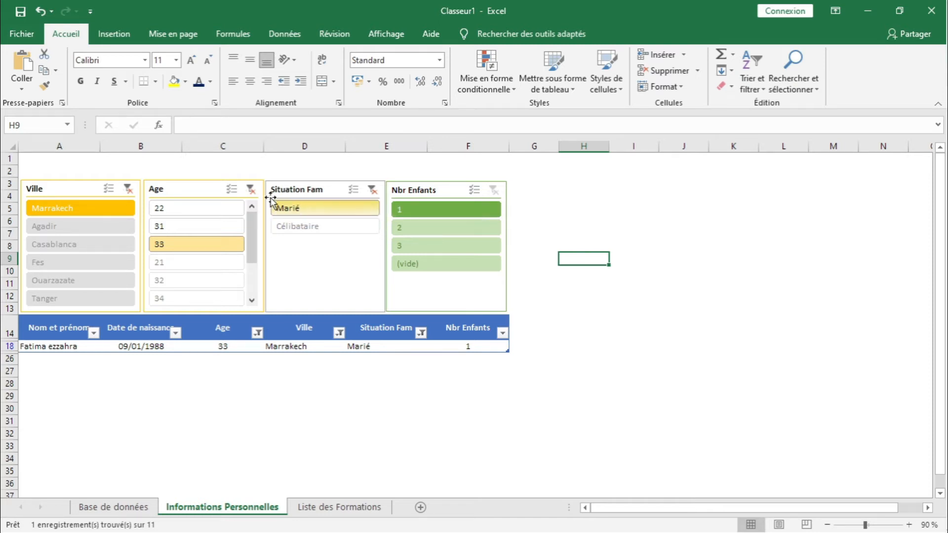
# Step: Clear the filters of the Age, Ville and Situation Fam slicers so that all employees are listed
pyautogui.click(252, 189)
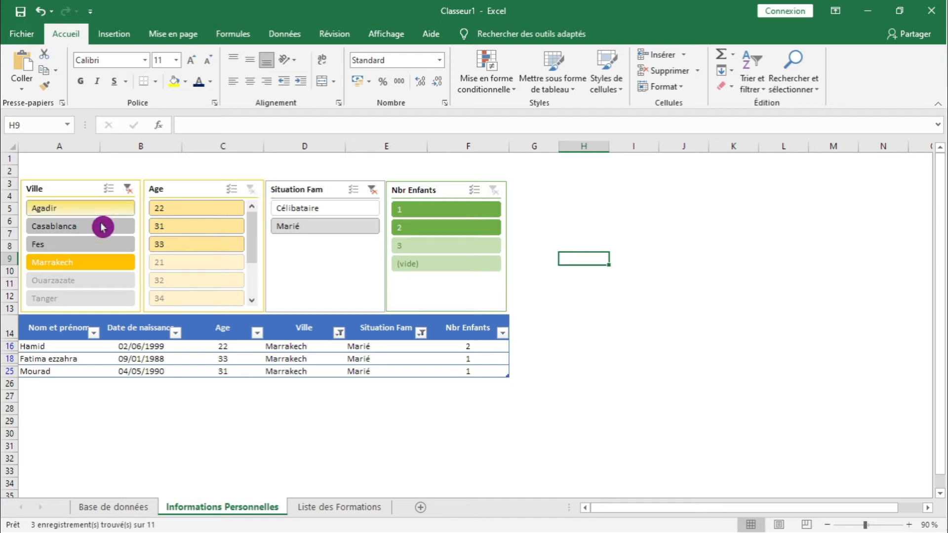
pyautogui.click(131, 191)
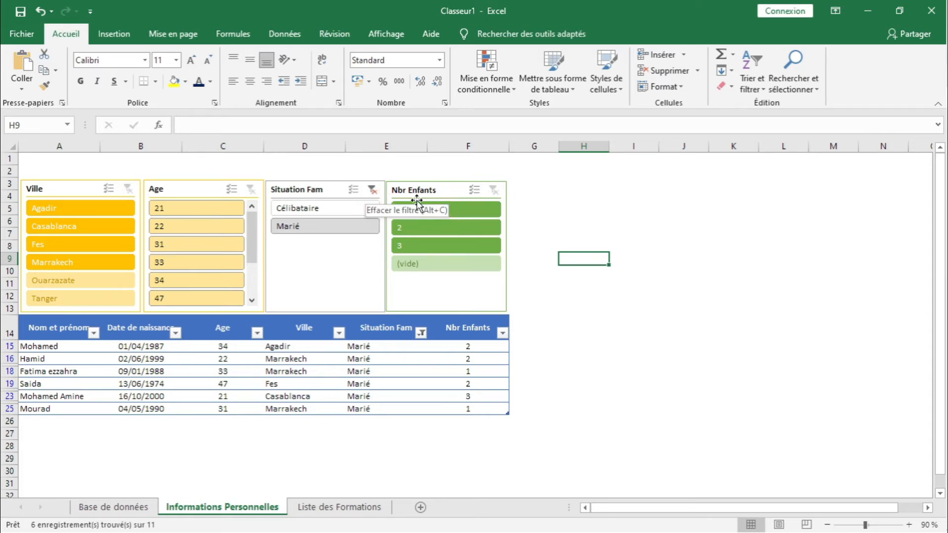
pyautogui.click(378, 198)
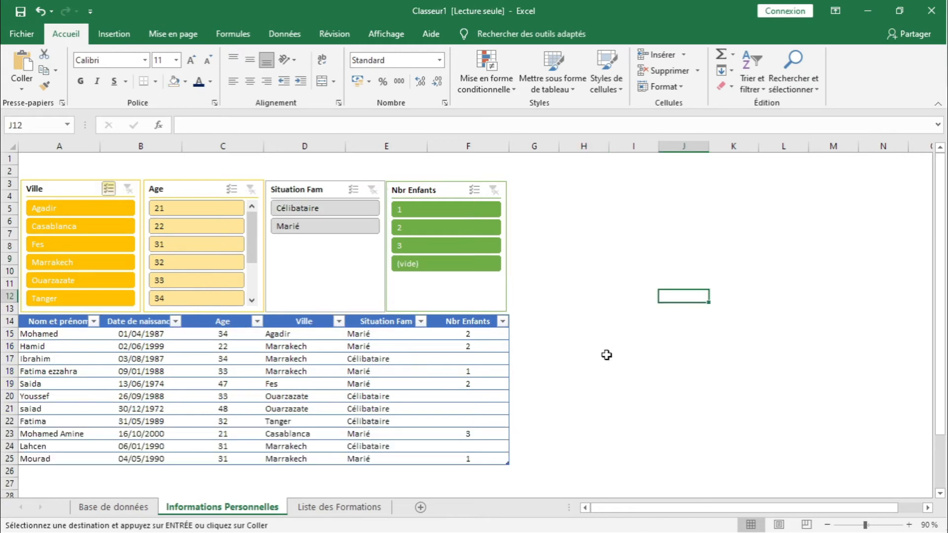
pyautogui.click(582, 310)
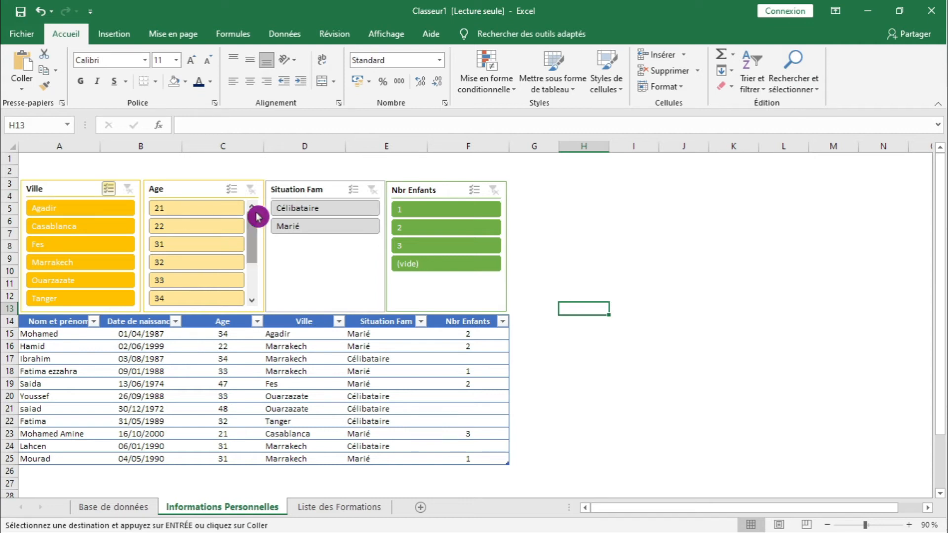
# Step: Filter the employees by 1 child with the Nbr Enfants slicer and clear that filter again
pyautogui.click(482, 218)
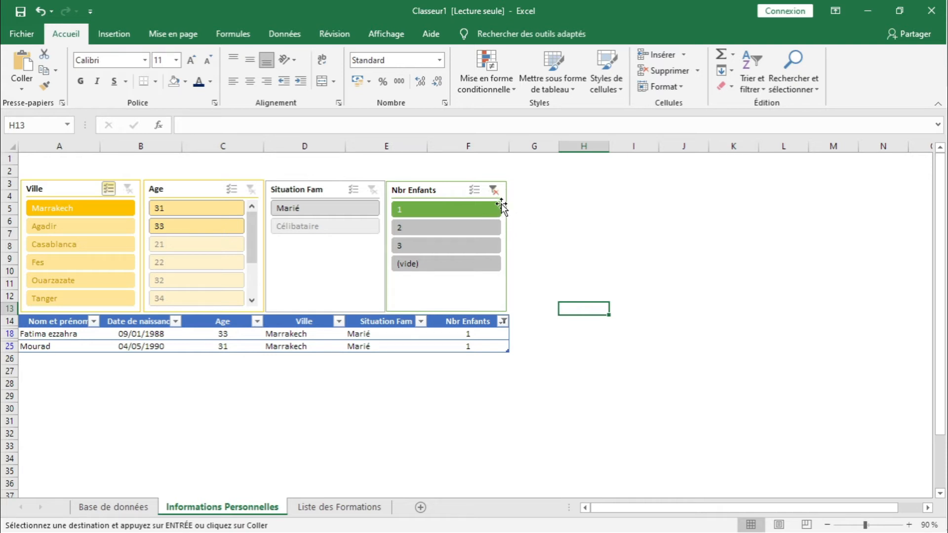
pyautogui.click(496, 197)
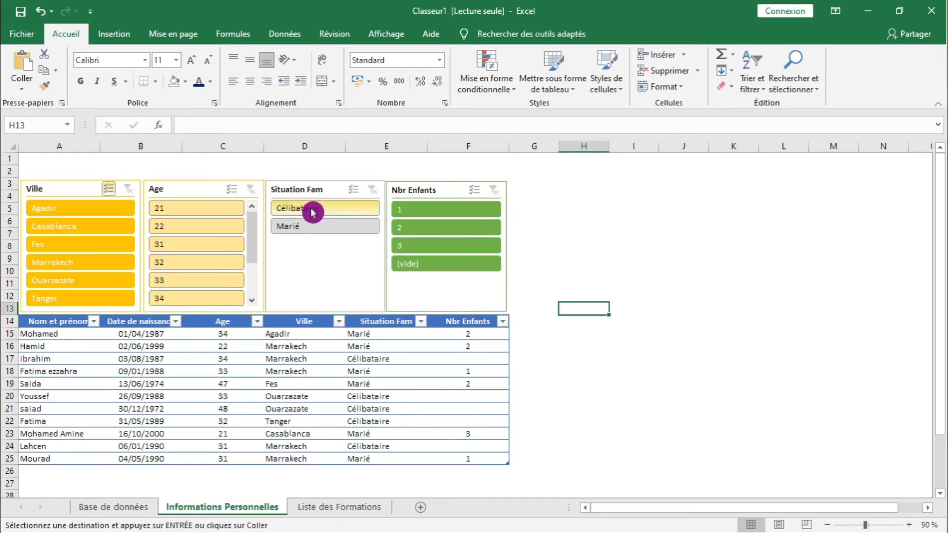
pyautogui.click(698, 249)
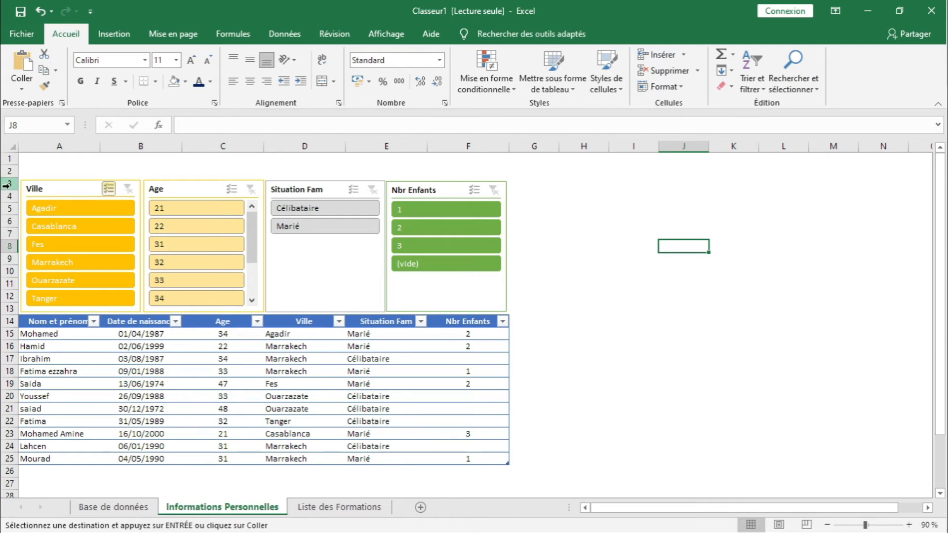
# Step: Copy the title rows from the head of the Base de données sheet to the first rows of the Informations Personnelles sheet
pyautogui.click(309, 506)
pyautogui.click(187, 507)
pyautogui.click(119, 514)
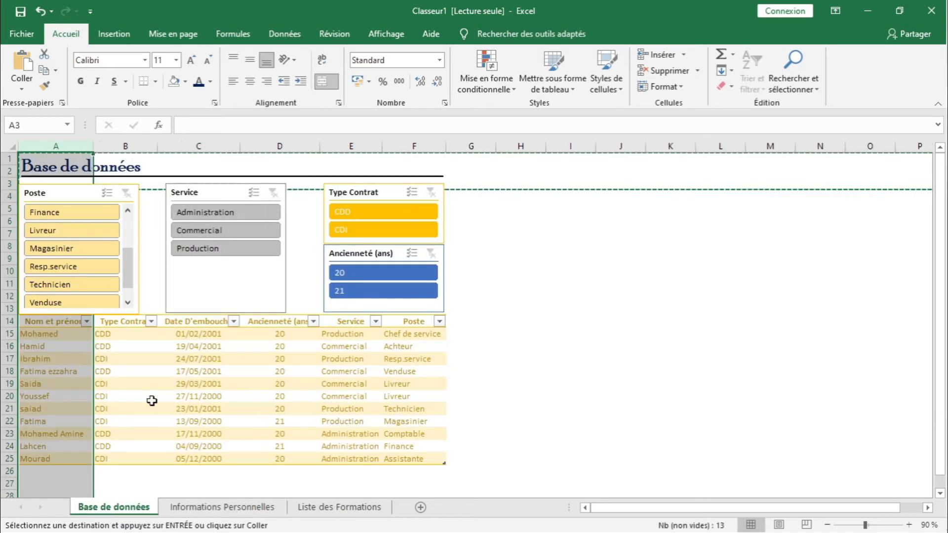
pyautogui.click(5, 159)
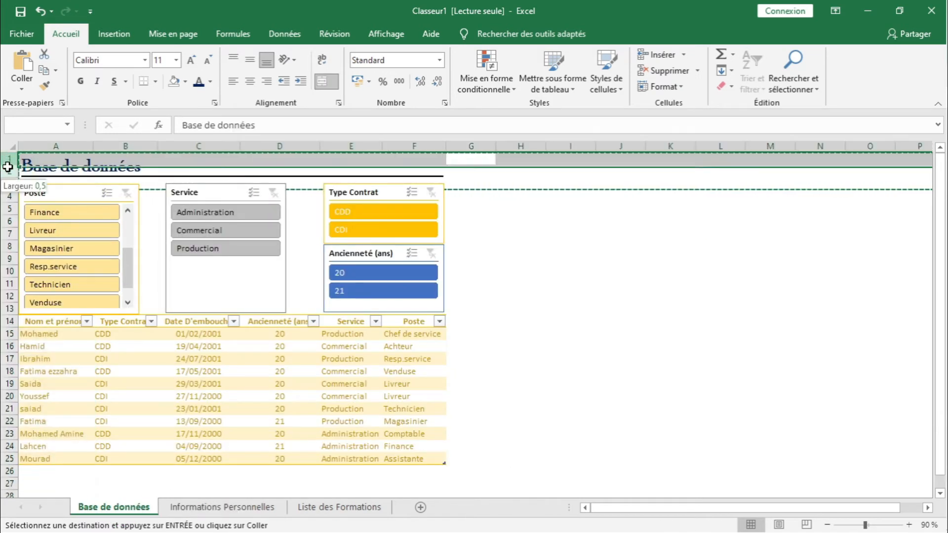
pyautogui.hotkey('ctrl', 'c')
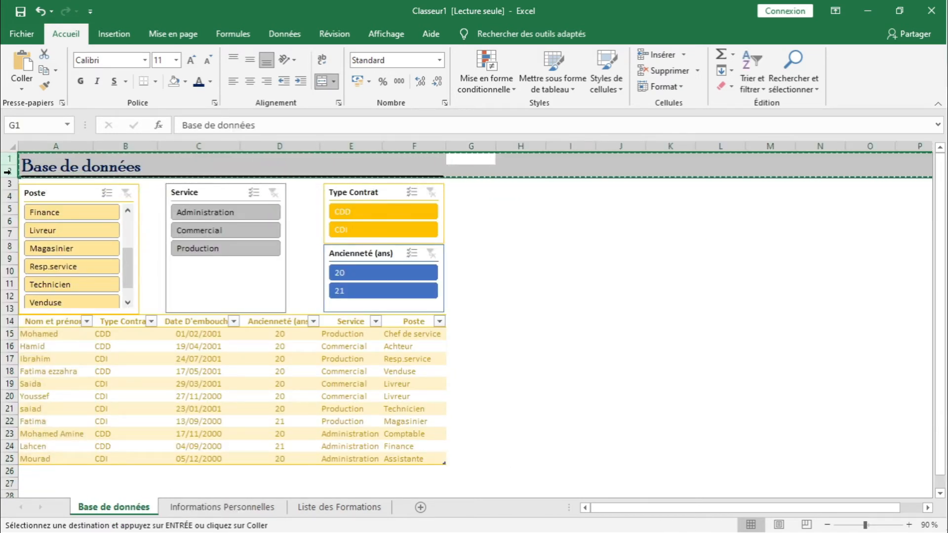
pyautogui.hotkey('shift', 'Down')
pyautogui.hotkey('ctrl', 'c')
pyautogui.click(257, 507)
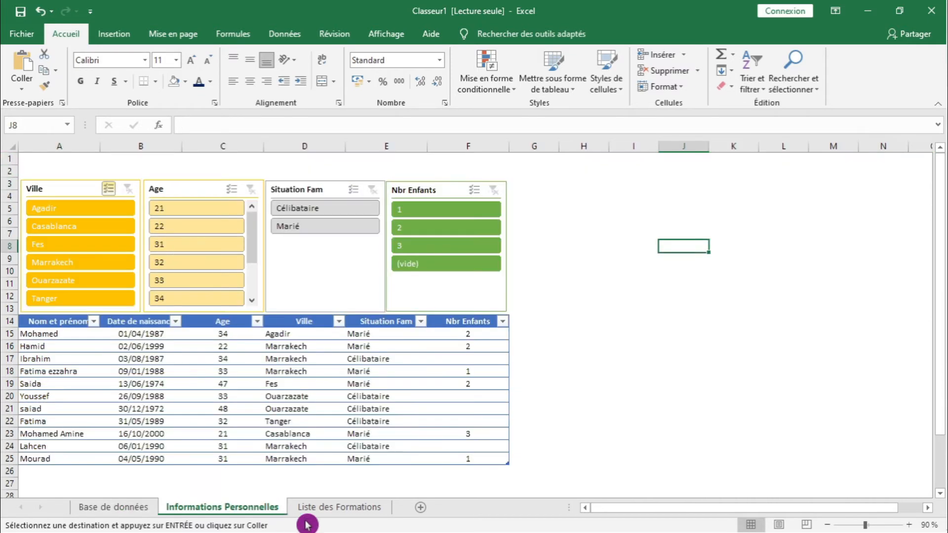
pyautogui.click(9, 159)
pyautogui.hotkey('ctrl', 'v')
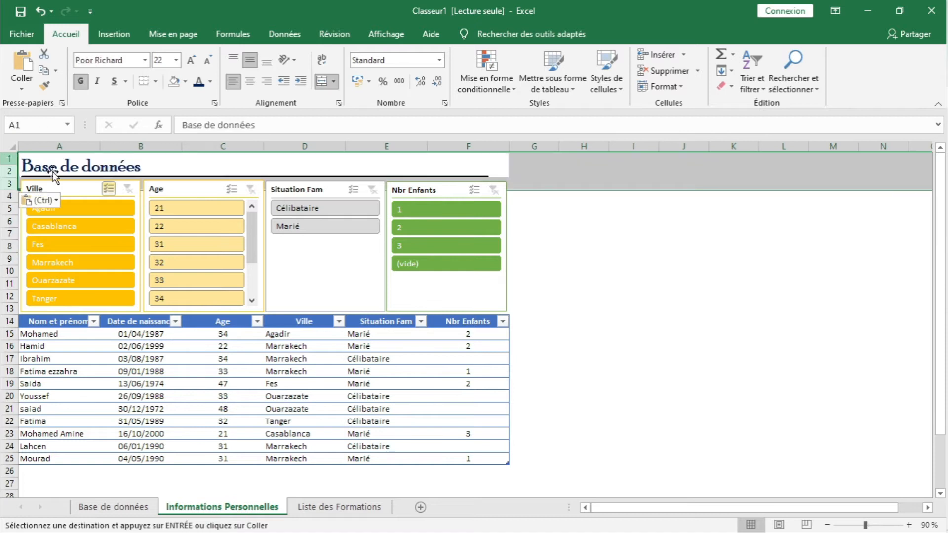
pyautogui.click(618, 334)
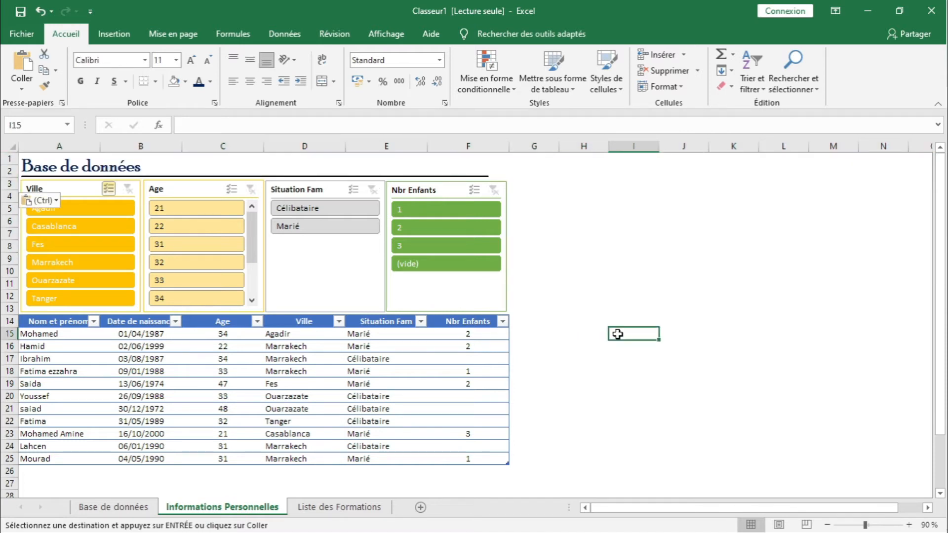
# Step: Replace the pasted title in A1 with the copied sheet name Informations Personnelles
pyautogui.doubleClick(206, 510)
pyautogui.hotkey('ctrl', 'c')
pyautogui.click(634, 396)
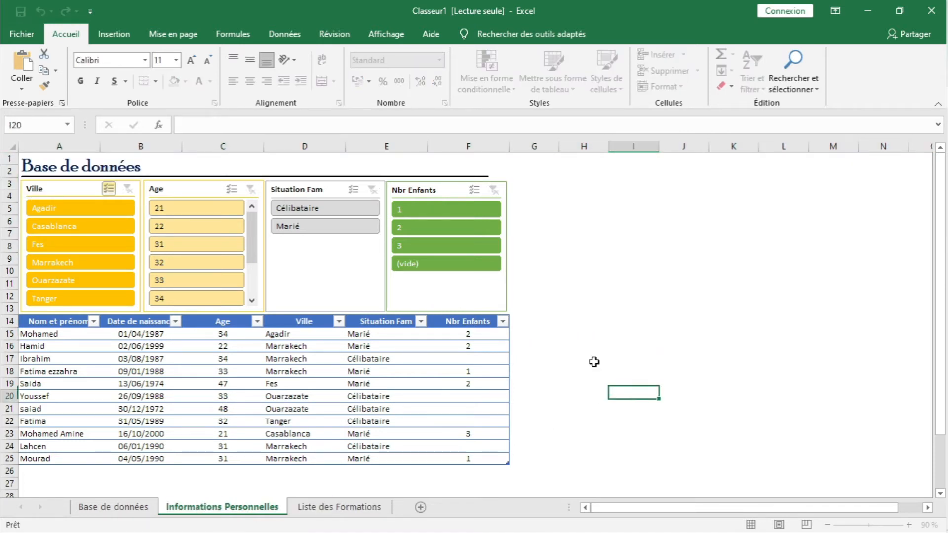
pyautogui.click(184, 176)
pyautogui.click(192, 167)
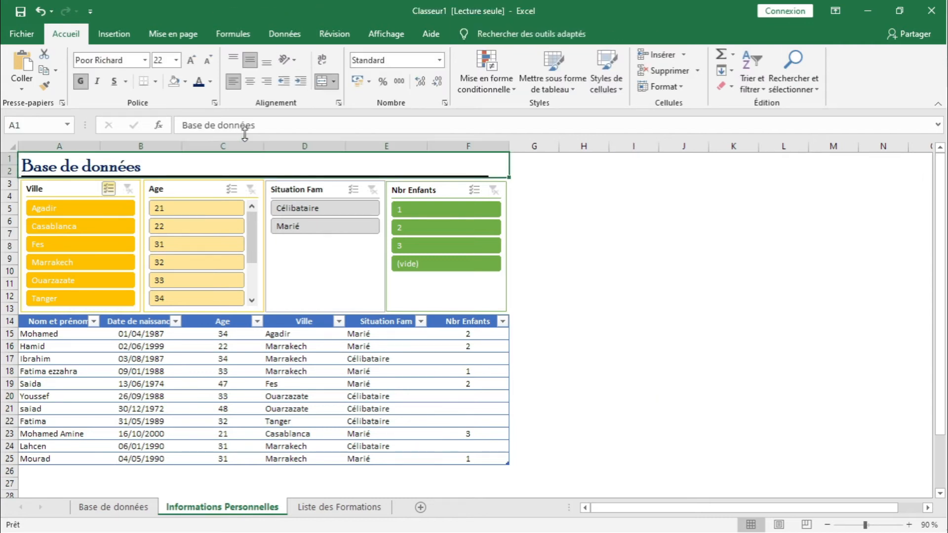
pyautogui.click(270, 125)
pyautogui.tripleClick(270, 125)
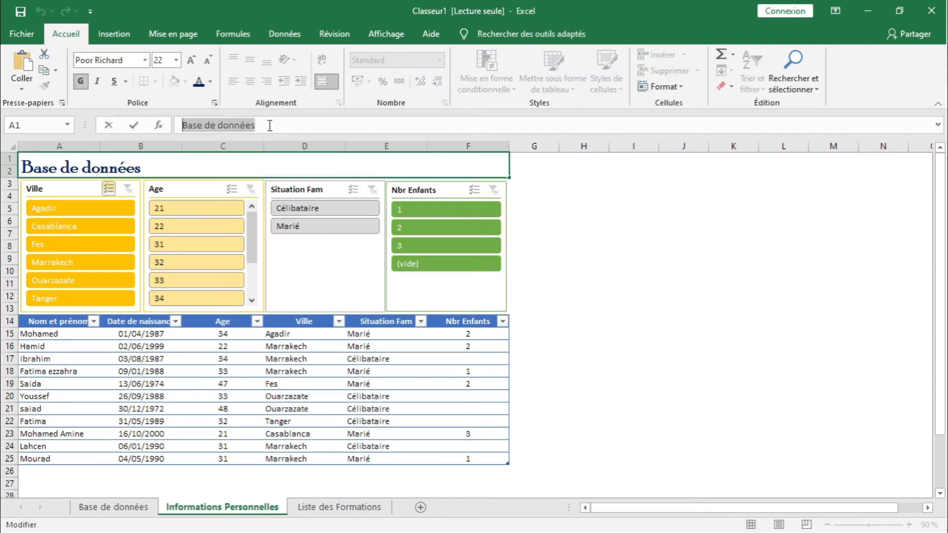
pyautogui.hotkey('ctrl', 'v')
pyautogui.click(704, 295)
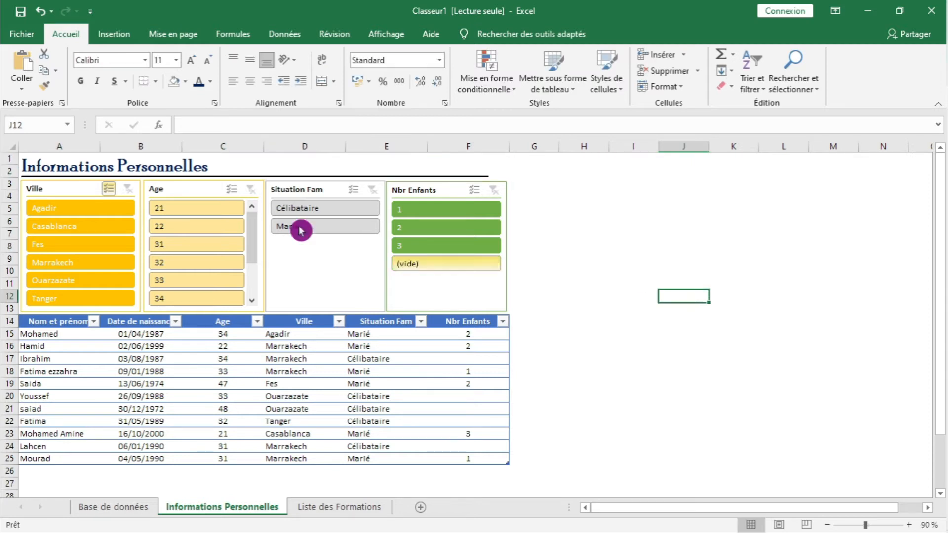
pyautogui.click(230, 165)
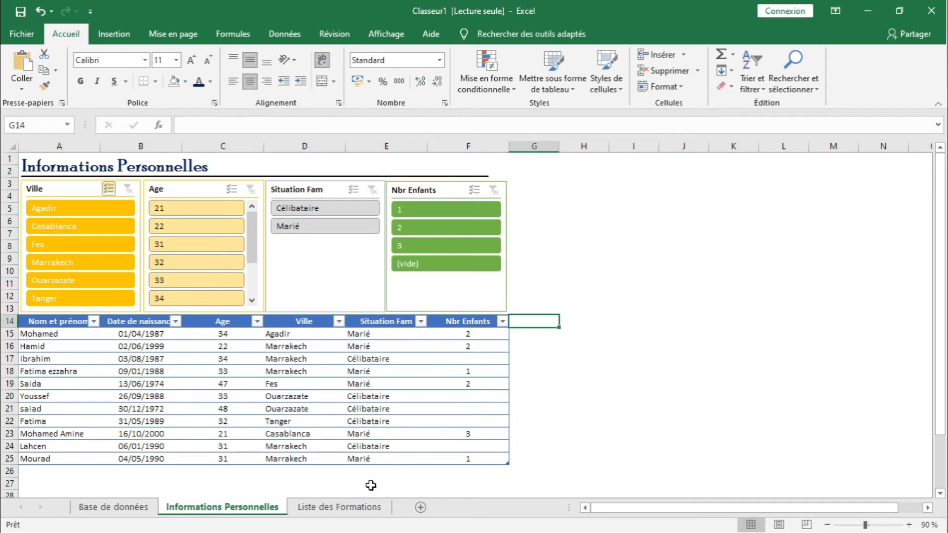
# Step: Insert ten blank rows above the data on the Liste des Formations sheet and repeat the insertion once
pyautogui.click(349, 509)
pyautogui.click(338, 512)
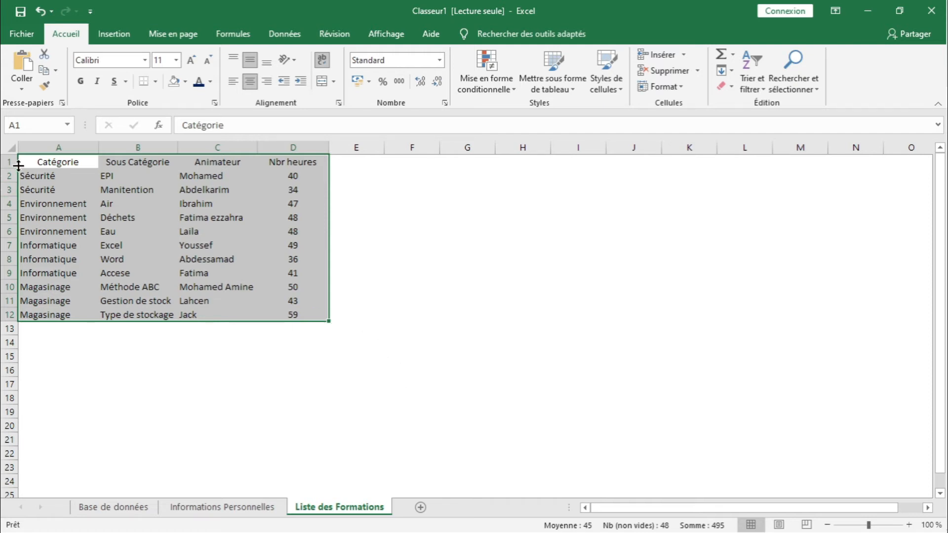
pyautogui.moveTo(6, 161); pyautogui.dragTo(5, 288)
pyautogui.rightClick(5, 288)
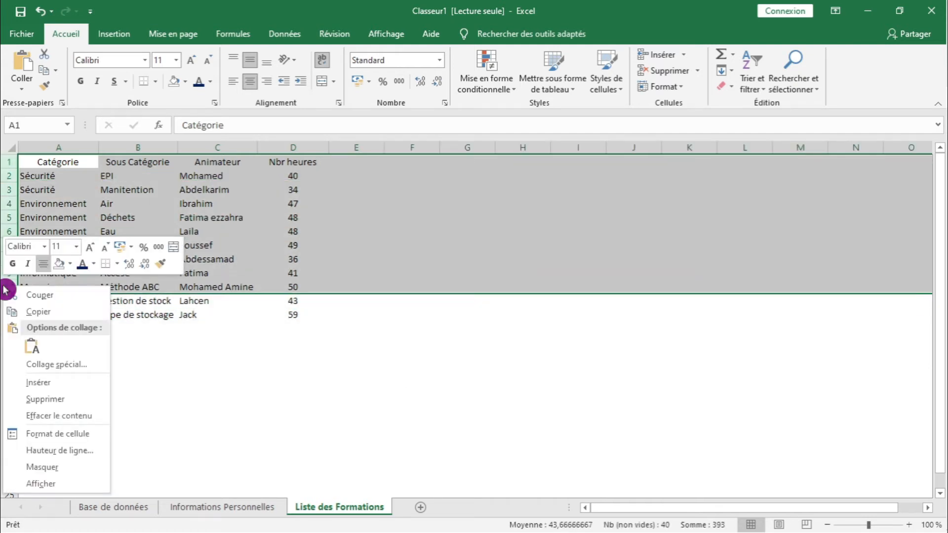
pyautogui.click(65, 384)
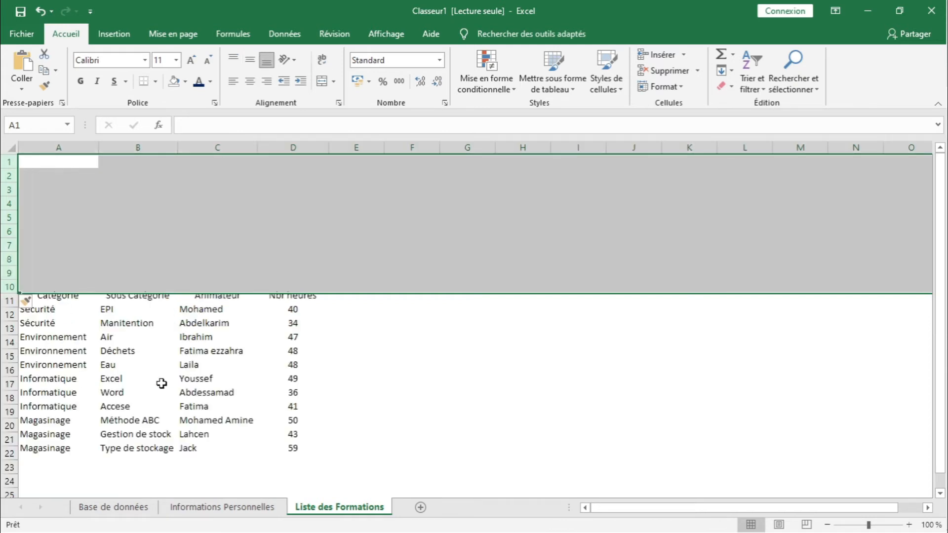
pyautogui.press('F4')
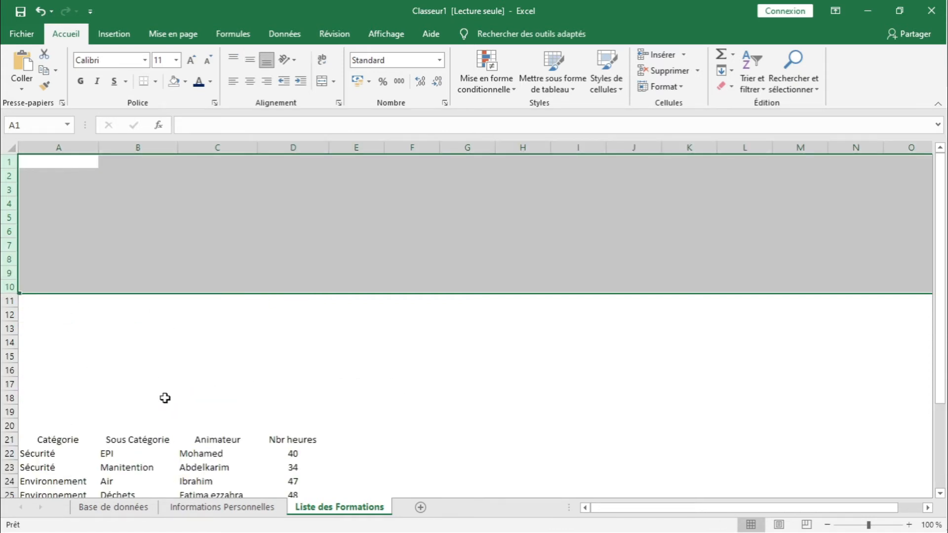
# Step: Delete the surplus blank rows 14 to 19 above the training list
pyautogui.moveTo(3, 411); pyautogui.dragTo(7, 342)
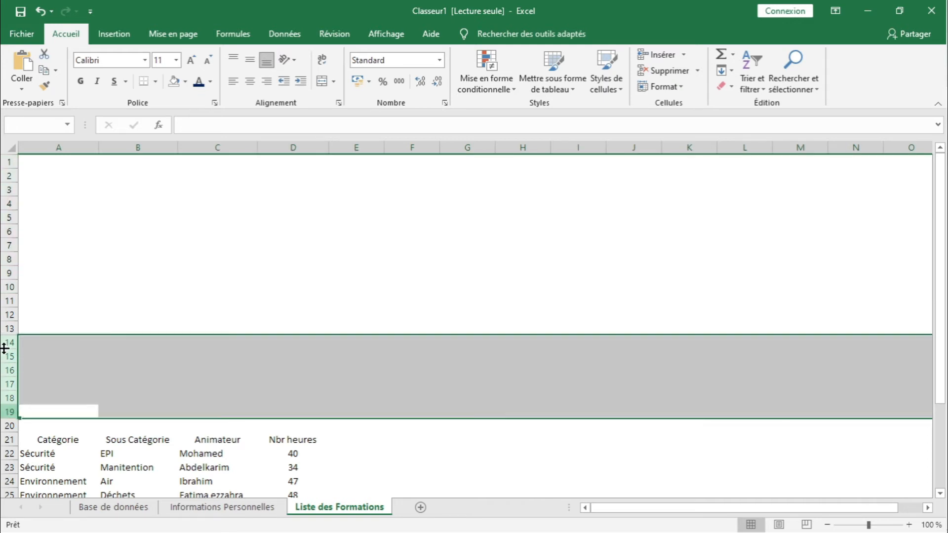
pyautogui.rightClick(70, 394)
pyautogui.click(64, 254)
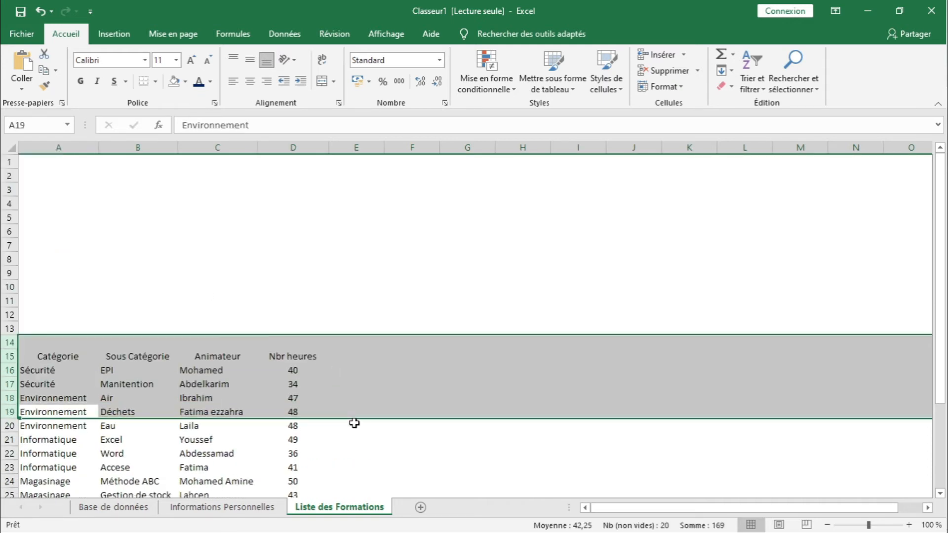
pyautogui.click(428, 439)
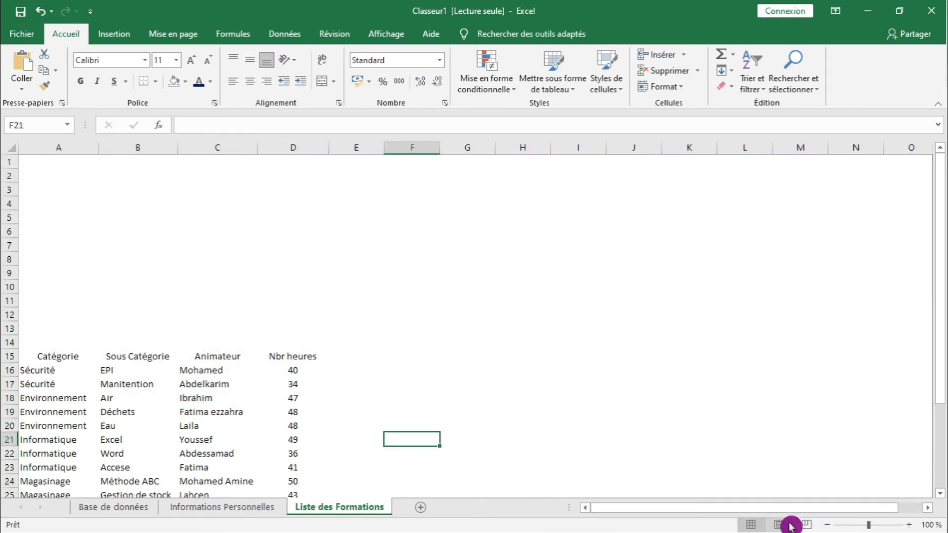
# Step: Format the training list A15:D26 as a table with headers, using the gold banded style from the second medium (Moyen) row
pyautogui.click(827, 527)
pyautogui.click(393, 336)
pyautogui.click(58, 336)
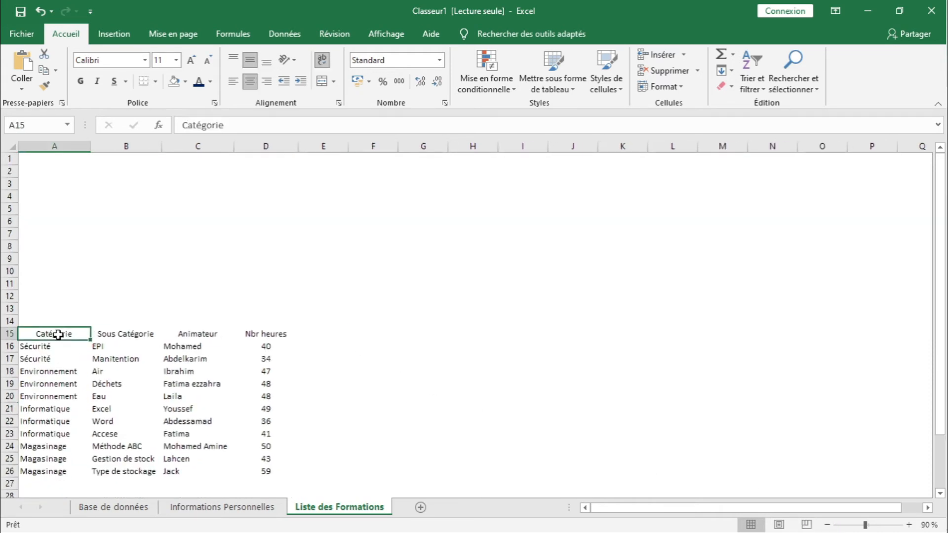
pyautogui.hotkey('shift', 'Right')
pyautogui.hotkey('shift', 'Right')
pyautogui.hotkey('shift', 'Down')
pyautogui.hotkey('shift', 'Down')
pyautogui.hotkey('shift', 'Down')
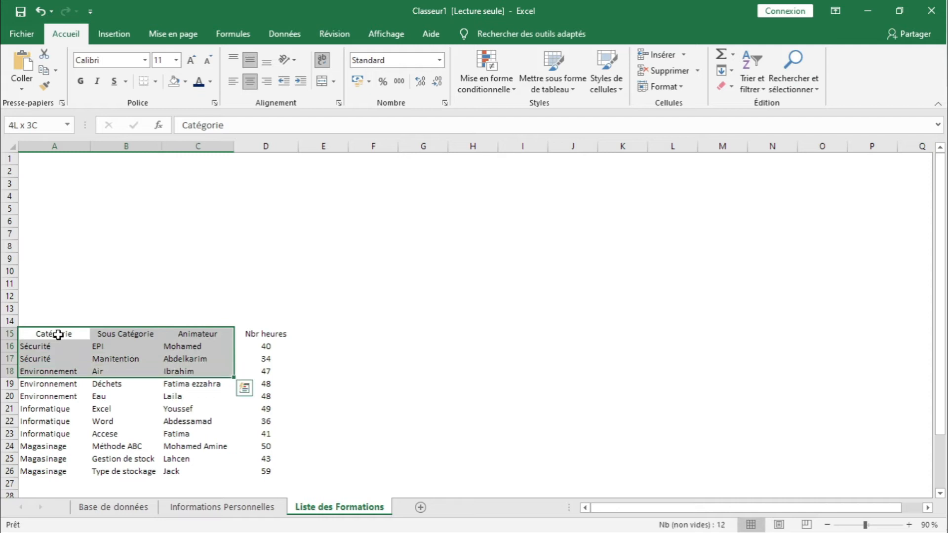
pyautogui.hotkey('shift', 'Down')
pyautogui.hotkey('shift', 'Right')
pyautogui.hotkey('shift', 'Down')
pyautogui.hotkey('shift', 'Down')
pyautogui.hotkey('shift', 'Down')
pyautogui.hotkey('shift', 'Down')
pyautogui.hotkey('shift', 'Down')
pyautogui.hotkey('shift', 'Down')
pyautogui.hotkey('shift', 'Down')
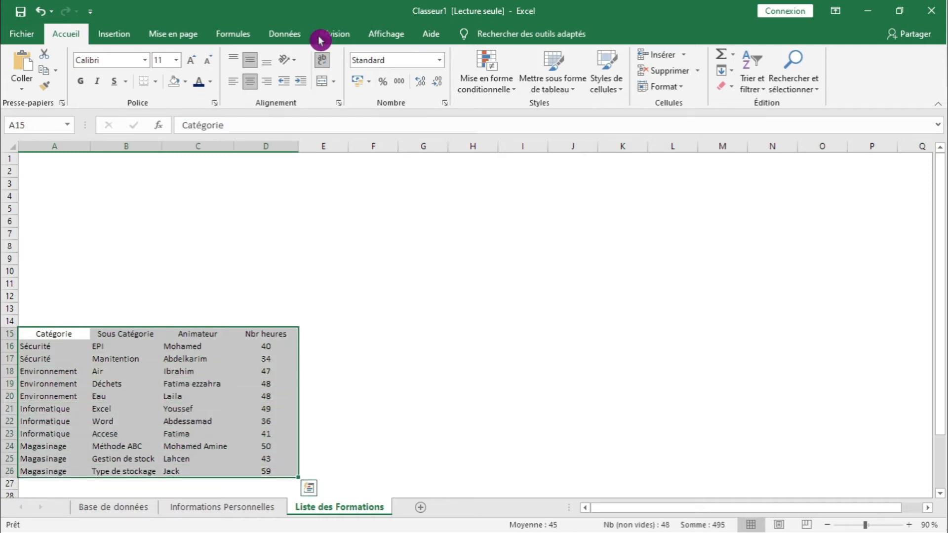
pyautogui.click(558, 91)
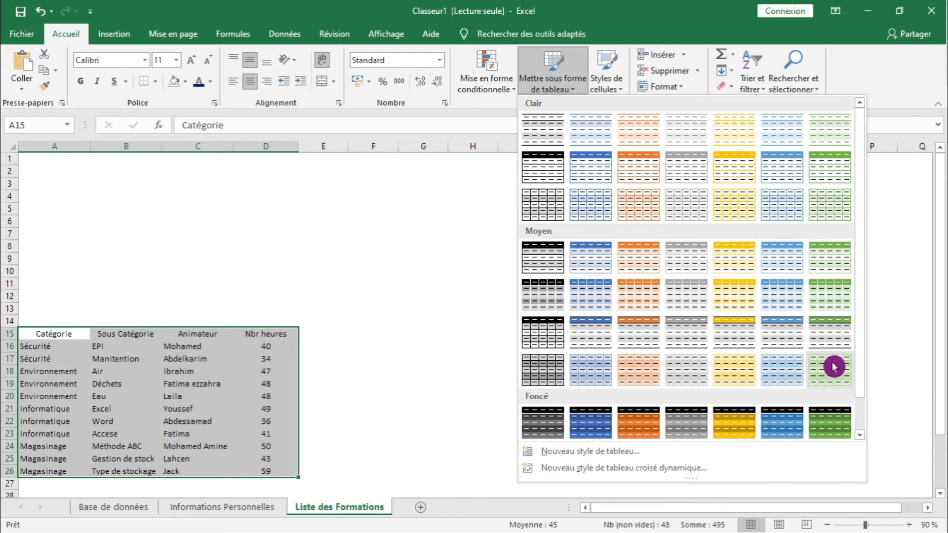
pyautogui.click(748, 303)
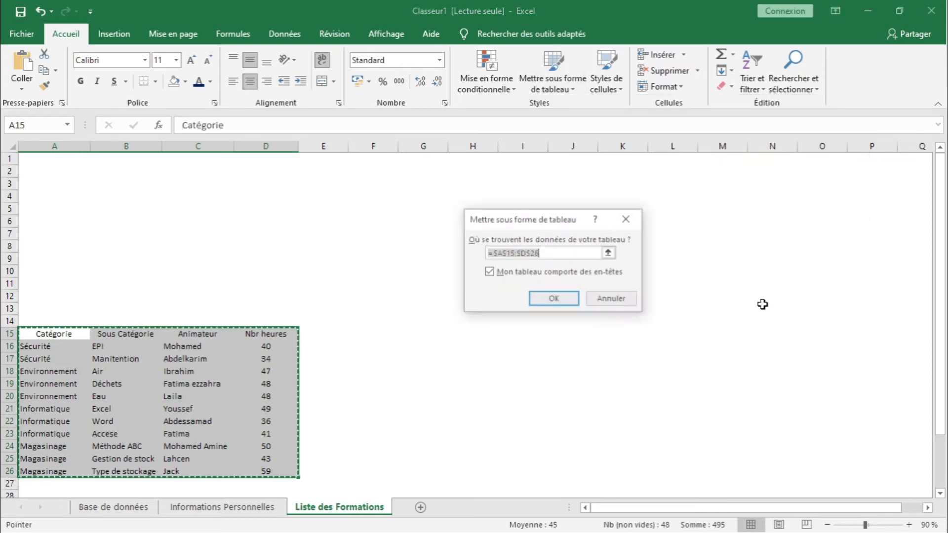
pyautogui.click(554, 298)
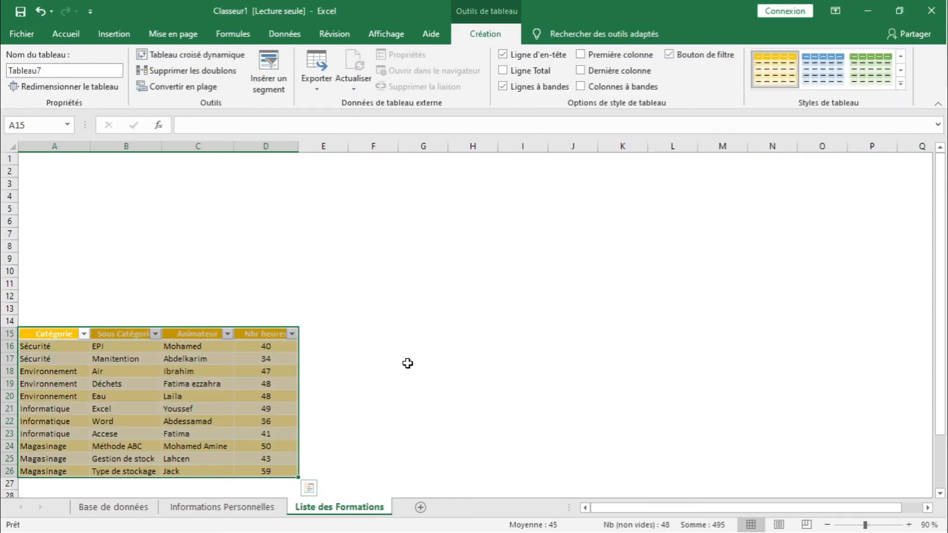
pyautogui.click(407, 368)
# Step: Insert a slicer for the Catégorie column of the training table and reselect a table cell
pyautogui.click(157, 383)
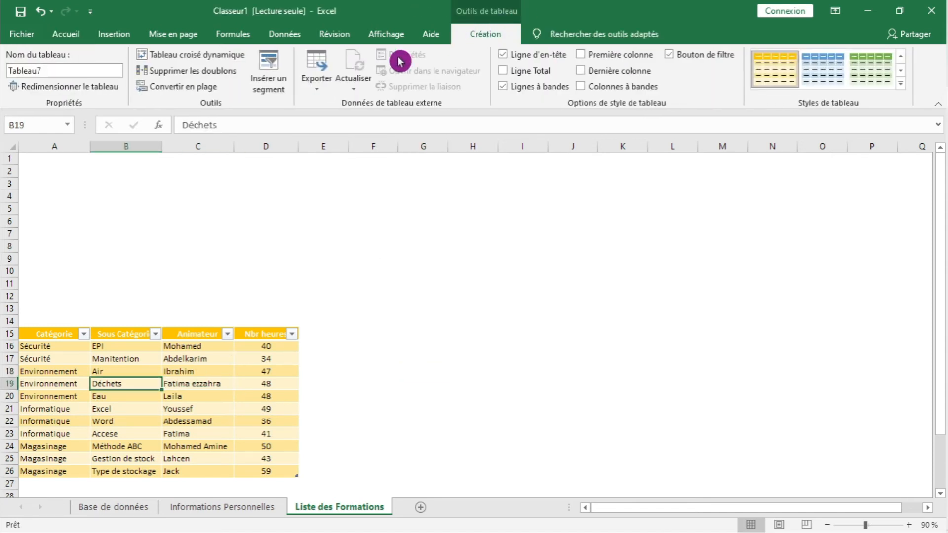
pyautogui.click(269, 74)
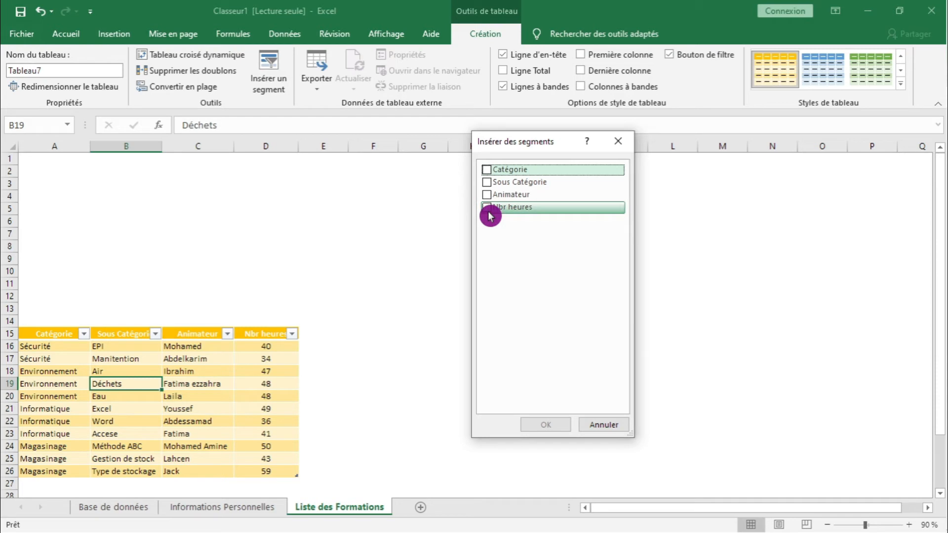
pyautogui.click(487, 170)
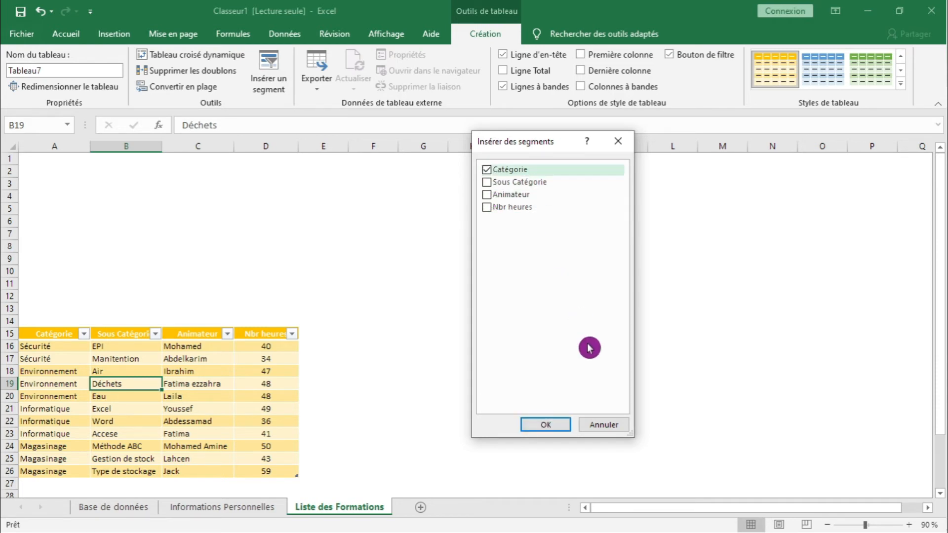
pyautogui.click(546, 425)
pyautogui.click(197, 370)
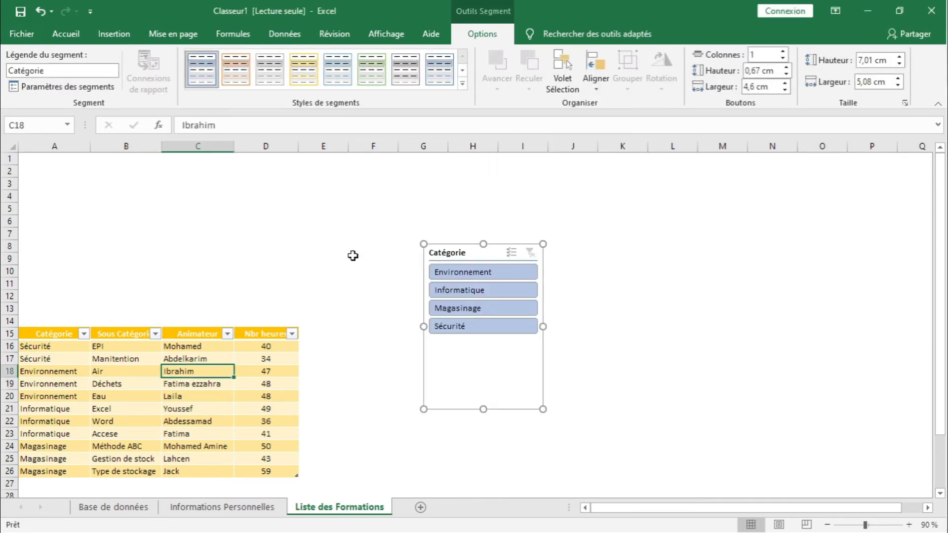
# Step: Insert slicers for the Sous Catégorie and Animateur columns of the training table
pyautogui.click(269, 71)
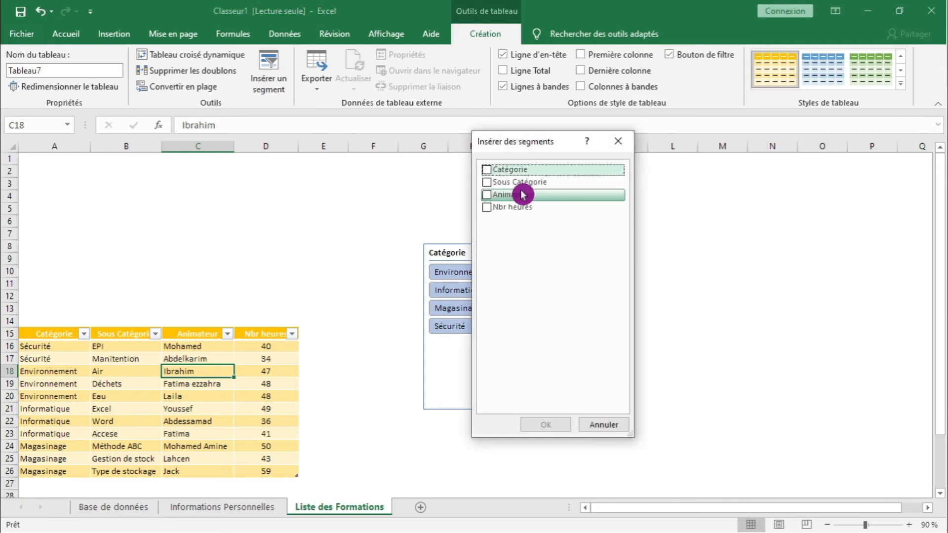
pyautogui.click(491, 186)
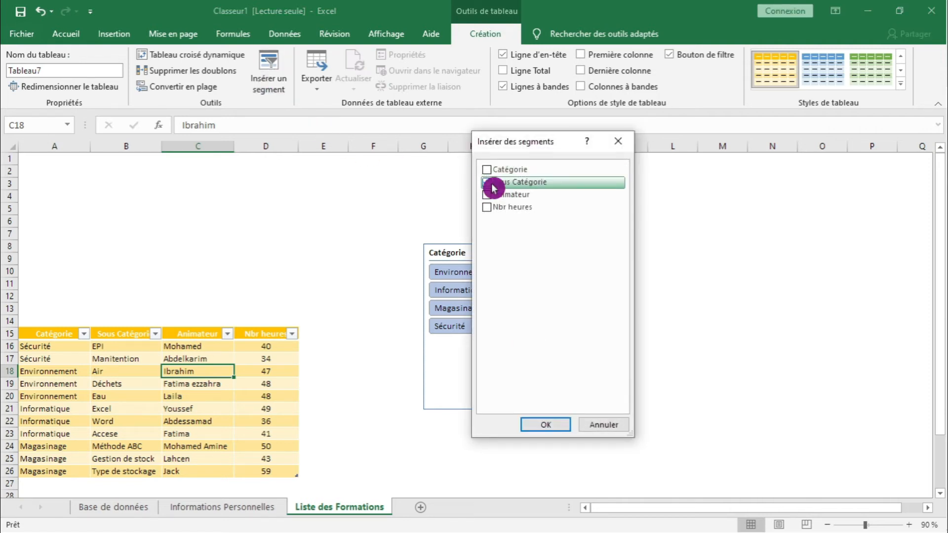
pyautogui.click(561, 425)
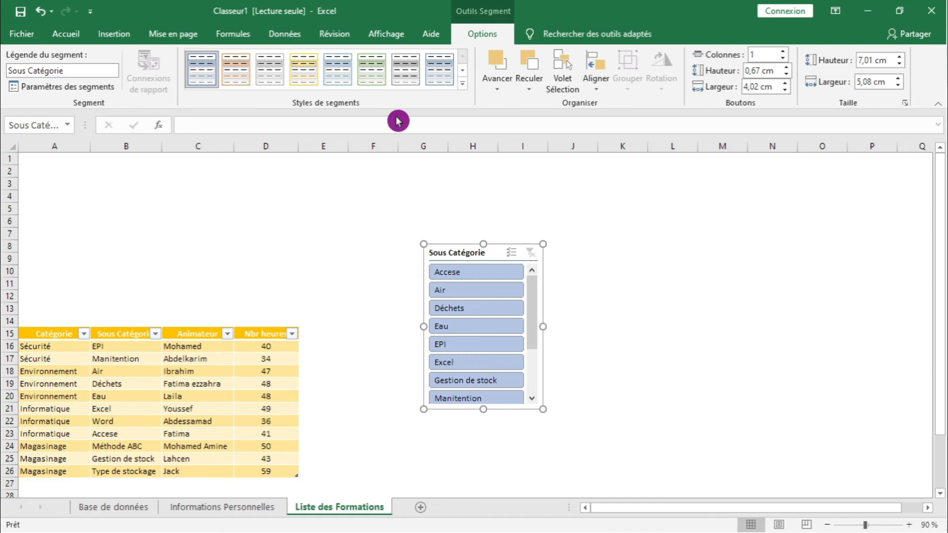
pyautogui.click(198, 421)
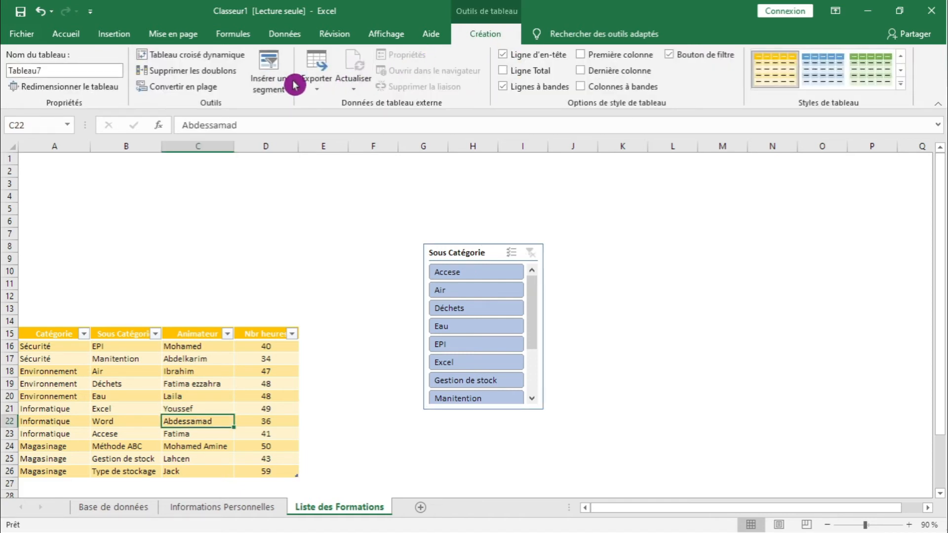
pyautogui.click(275, 83)
pyautogui.click(480, 198)
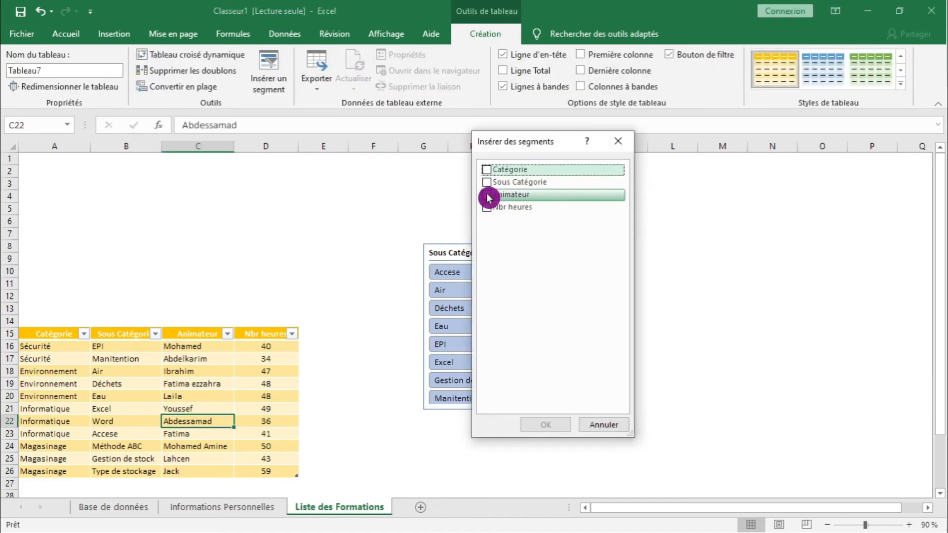
pyautogui.click(536, 420)
pyautogui.click(621, 397)
# Step: Separate the three stacked slicers, shorten the Catégorie slicer to about 4.14 cm high, and place it directly above the table's first column
pyautogui.moveTo(472, 253); pyautogui.dragTo(644, 254)
pyautogui.moveTo(472, 254); pyautogui.dragTo(740, 252)
pyautogui.moveTo(473, 254); pyautogui.dragTo(74, 170)
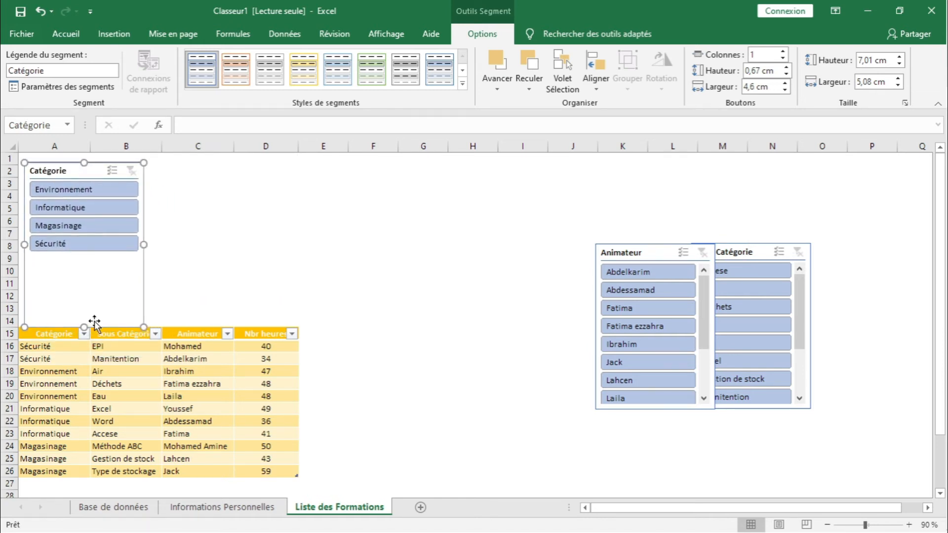
pyautogui.moveTo(81, 322); pyautogui.dragTo(83, 259)
pyautogui.moveTo(62, 170); pyautogui.dragTo(58, 233)
pyautogui.click(542, 297)
# Step: Place the Animateur slicer beside the Catégorie slicer and shorten it to about 4.02 cm high so it clears the table
pyautogui.moveTo(641, 250); pyautogui.dragTo(184, 235)
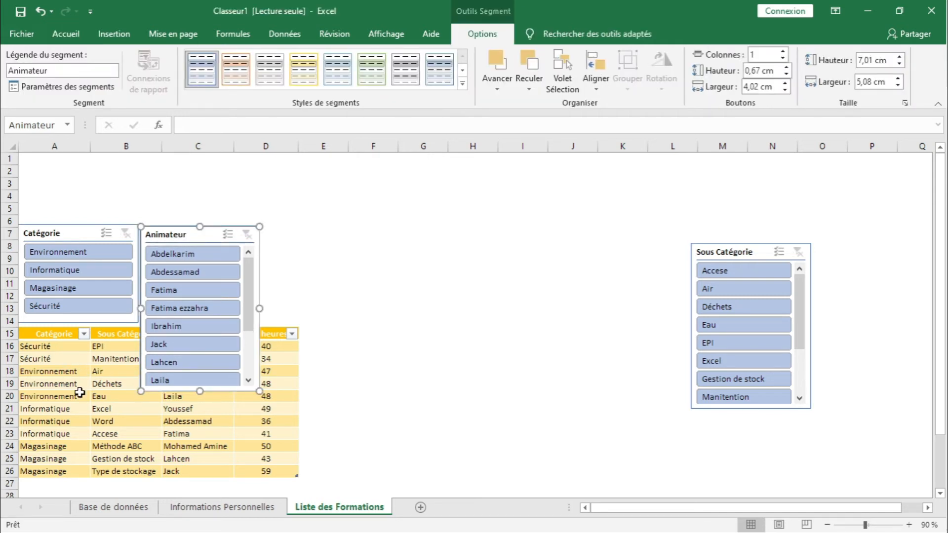
pyautogui.moveTo(198, 384); pyautogui.dragTo(198, 324)
pyautogui.click(424, 313)
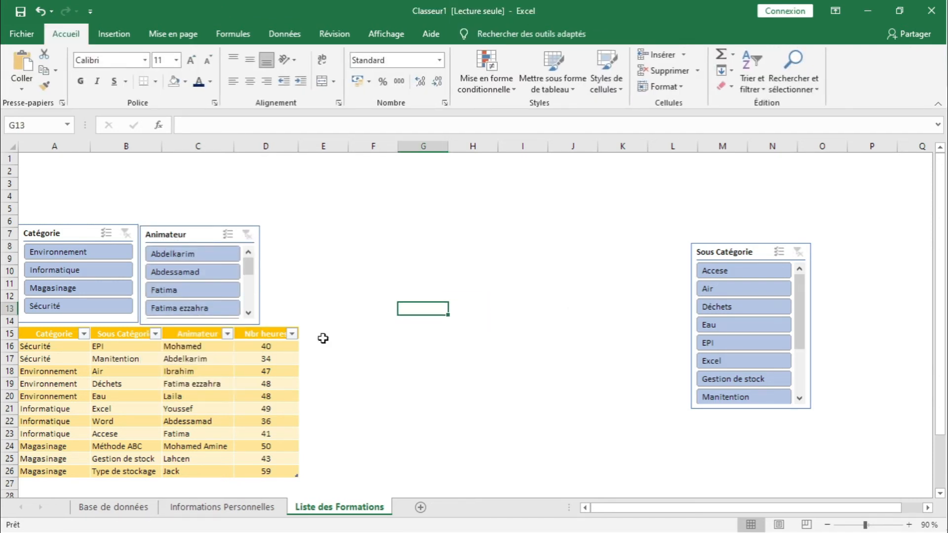
pyautogui.click(200, 323)
pyautogui.moveTo(202, 324); pyautogui.dragTo(202, 321)
pyautogui.click(422, 331)
# Step: Place the Sous Catégorie slicer beside the Animateur slicer and set the Animateur slicer's height to 4.1 cm
pyautogui.moveTo(711, 250); pyautogui.dragTo(296, 232)
pyautogui.click(196, 321)
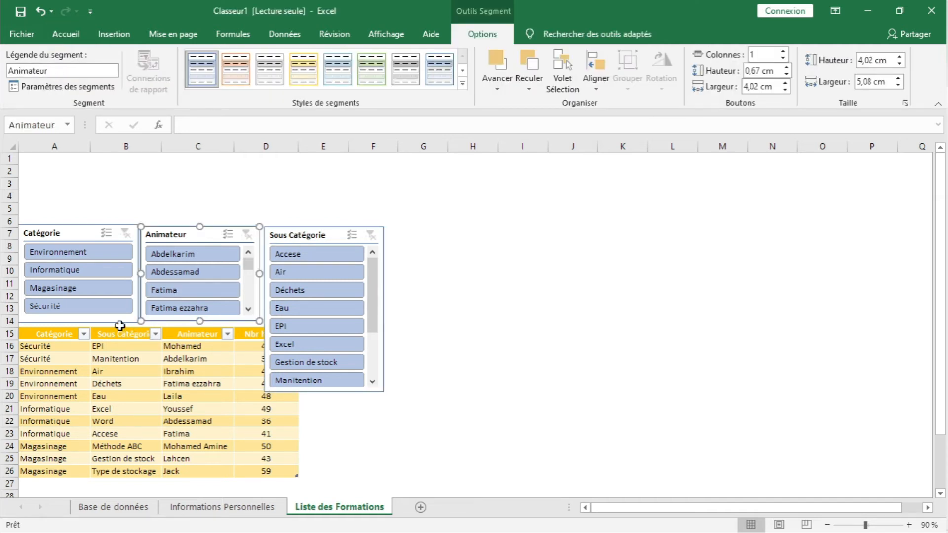
pyautogui.click(118, 325)
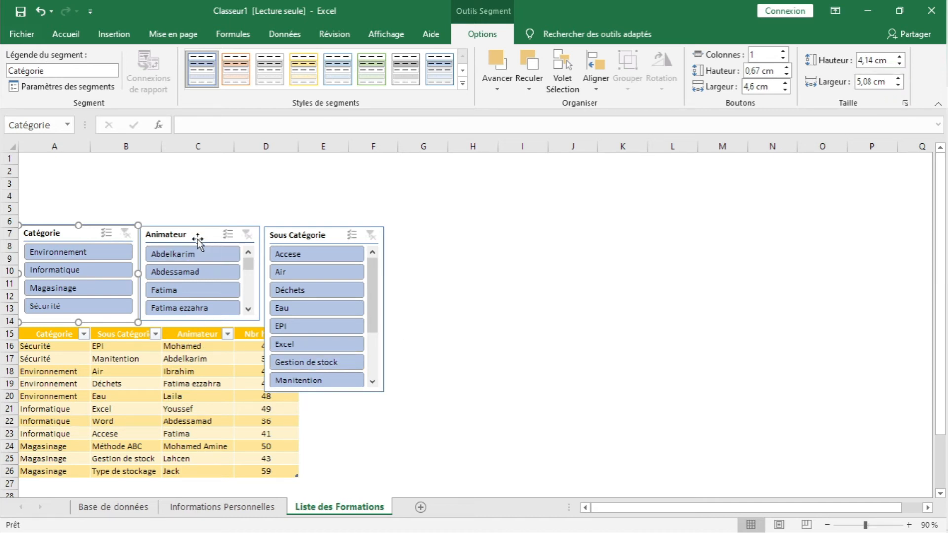
pyautogui.click(216, 237)
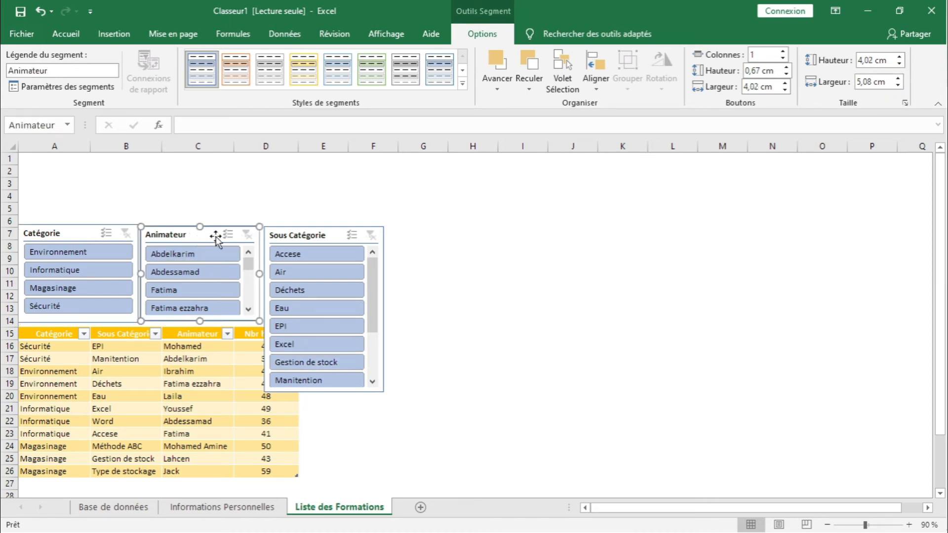
pyautogui.click(900, 58)
pyautogui.click(900, 65)
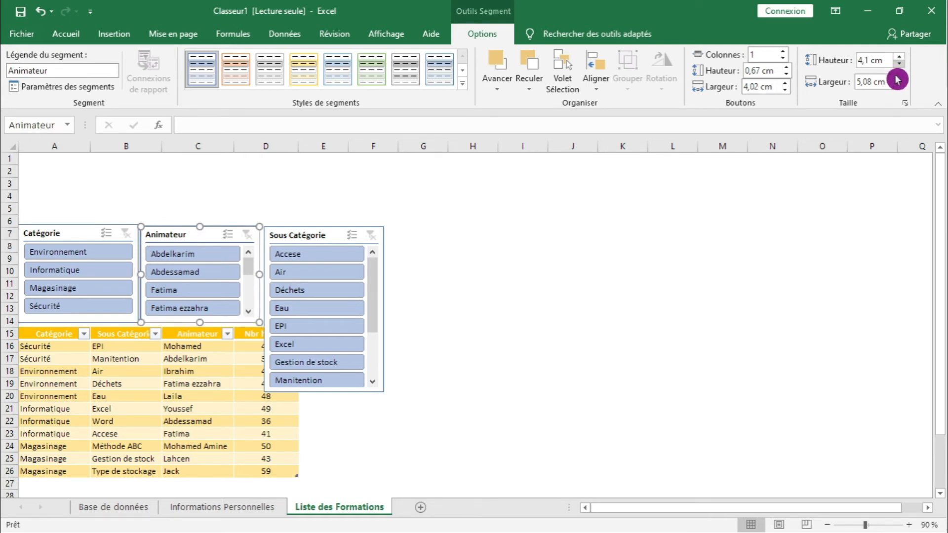
pyautogui.click(472, 408)
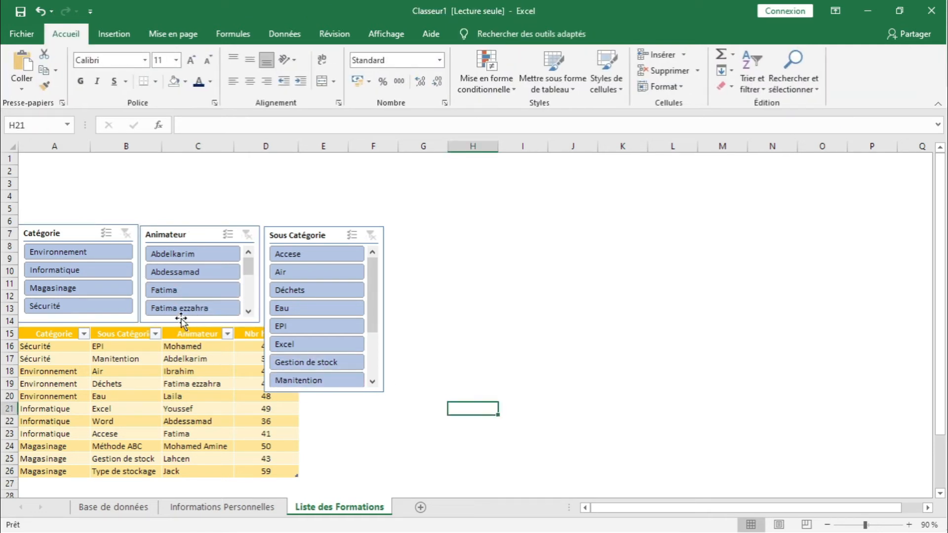
# Step: Nudge the Sous Catégorie slicer closer to the Animateur slicer and set its height to 4.1 cm
pyautogui.moveTo(290, 230); pyautogui.dragTo(288, 229)
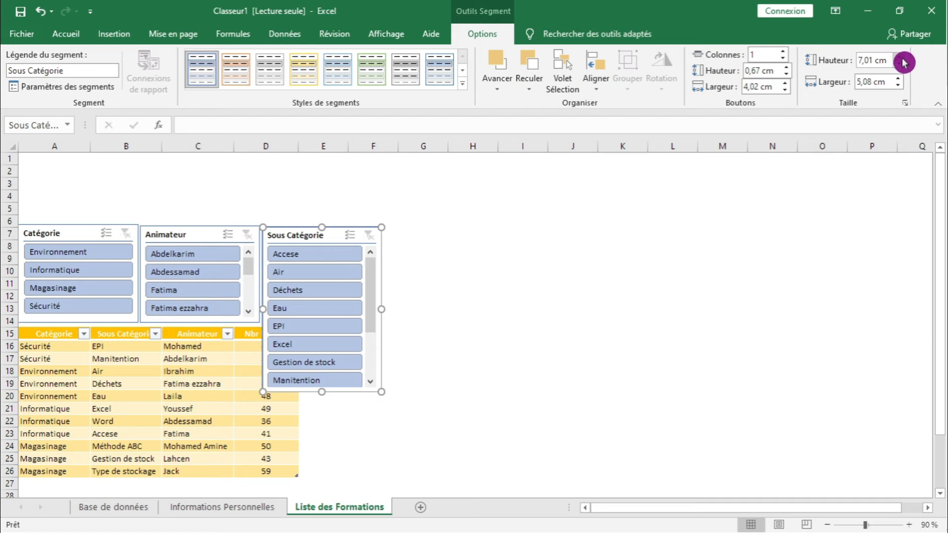
pyautogui.click(900, 58)
pyautogui.click(898, 70)
pyautogui.click(899, 69)
pyautogui.click(899, 69)
pyautogui.click(899, 69)
pyautogui.click(898, 69)
pyautogui.click(898, 69)
pyautogui.click(899, 70)
pyautogui.click(899, 69)
pyautogui.click(899, 69)
pyautogui.click(899, 69)
pyautogui.click(899, 69)
pyautogui.click(899, 69)
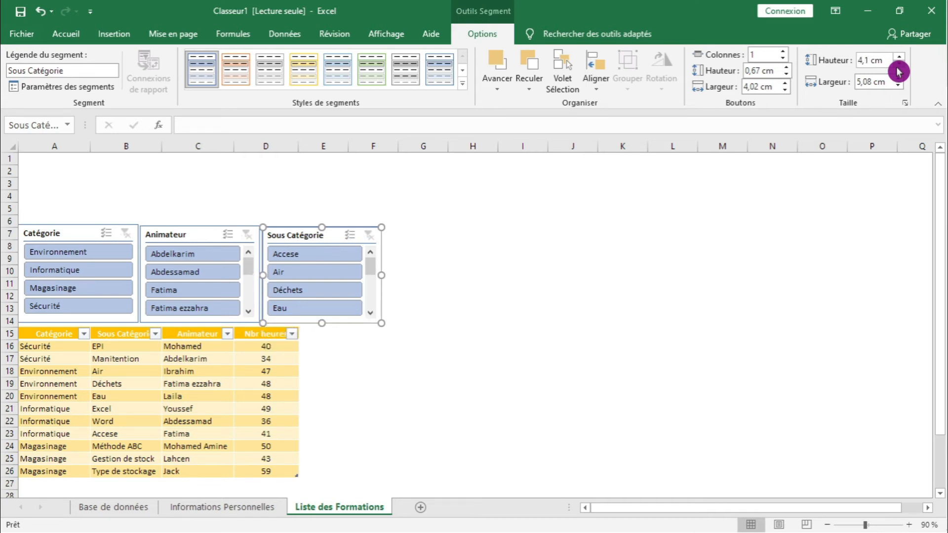
pyautogui.click(672, 292)
# Step: Apply dark (Foncé) slicer styles: gold to Catégorie, green to Animateur and blue to Sous Catégorie
pyautogui.click(70, 233)
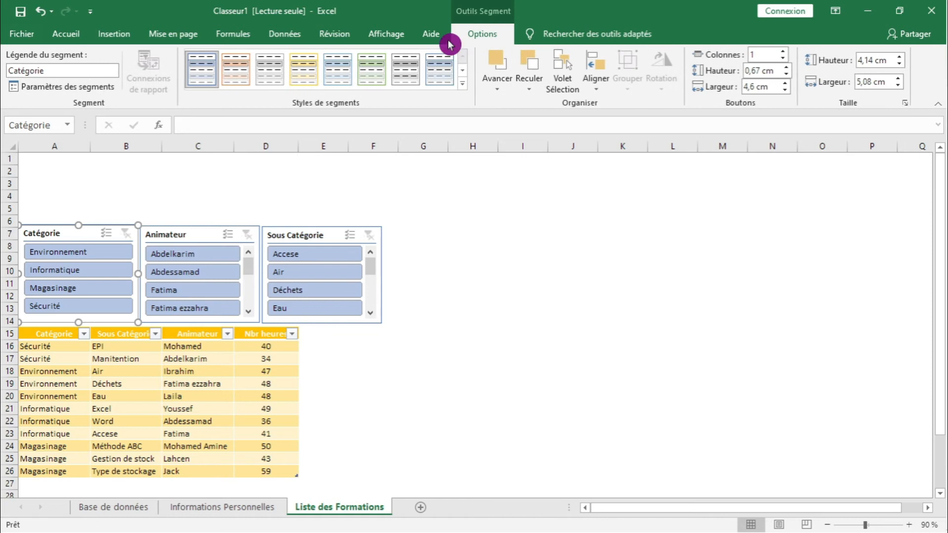
pyautogui.click(463, 84)
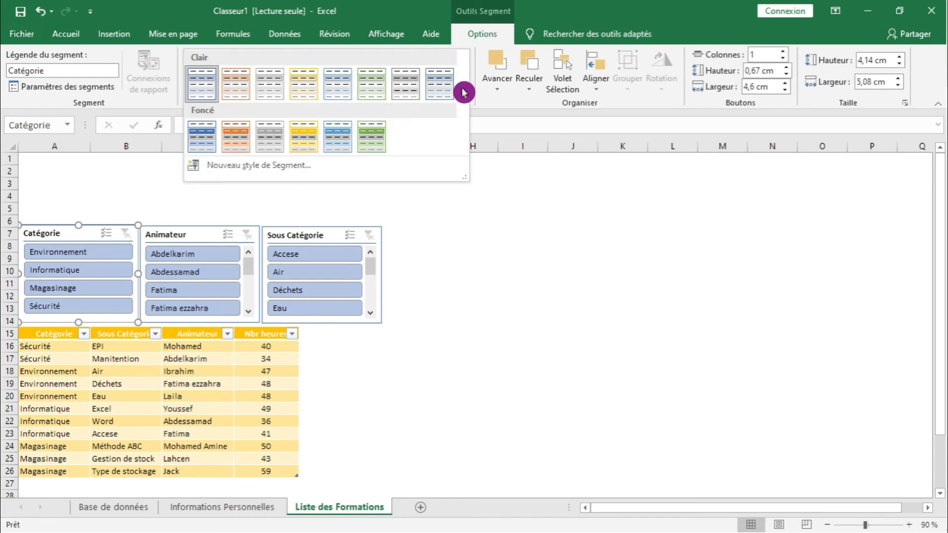
pyautogui.click(303, 137)
pyautogui.click(166, 235)
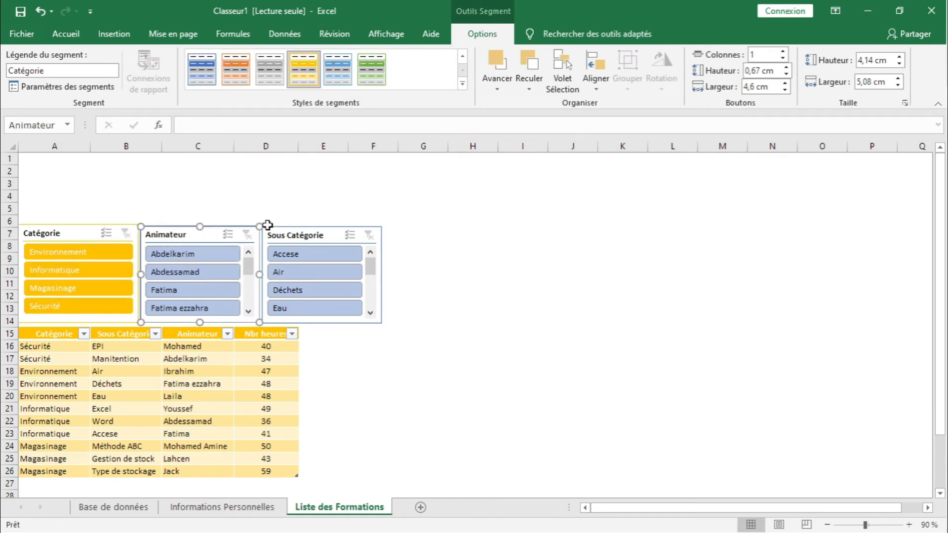
pyautogui.click(371, 69)
pyautogui.click(278, 236)
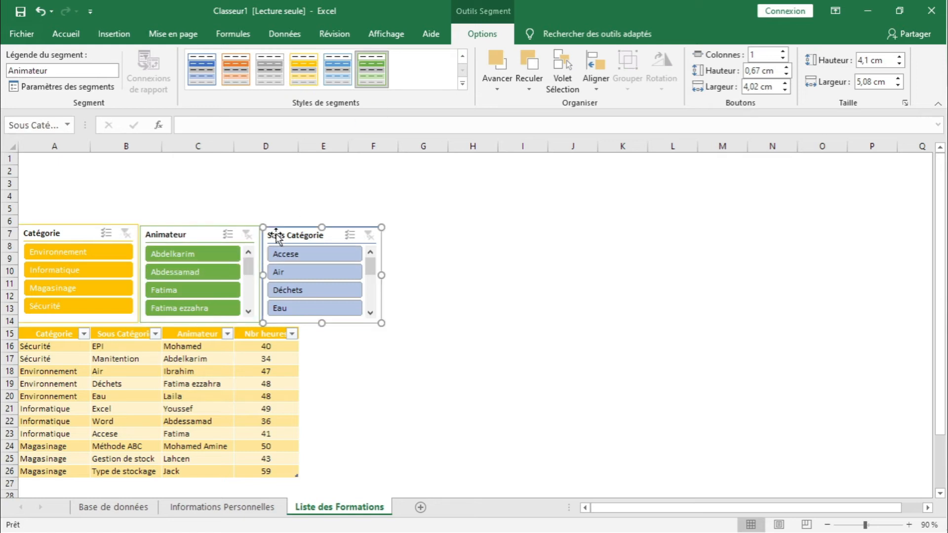
pyautogui.click(209, 69)
pyautogui.click(387, 339)
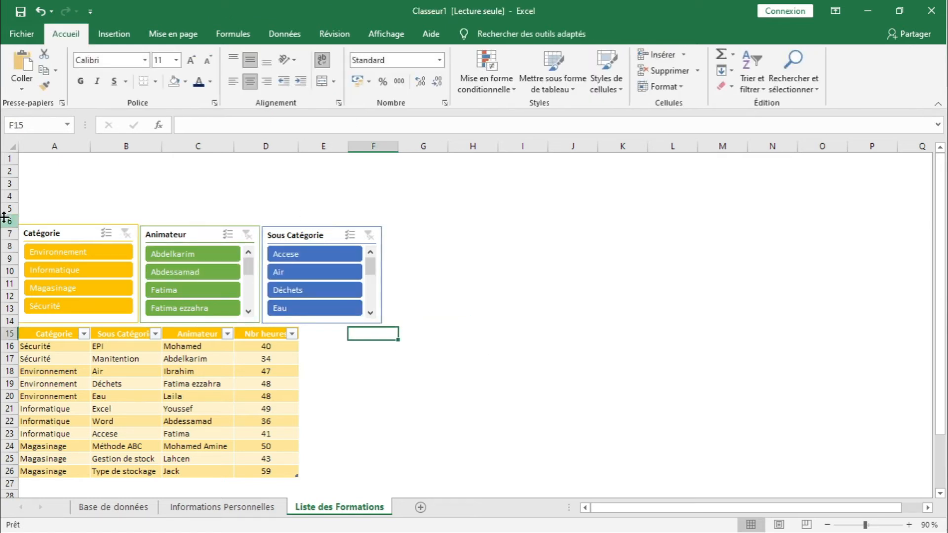
# Step: Widen columns A to D equally so the training table spans the combined width of the three slicers
pyautogui.moveTo(52, 146); pyautogui.dragTo(273, 145)
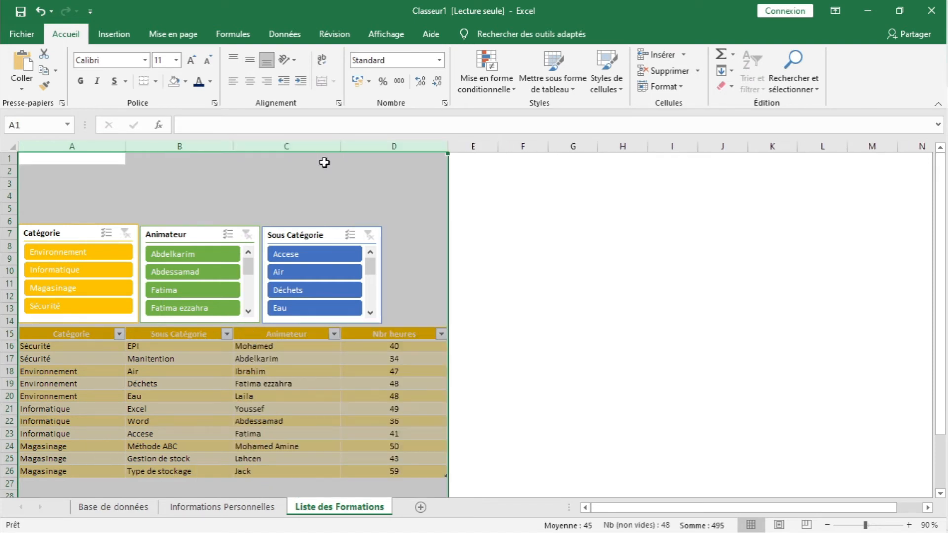
pyautogui.moveTo(343, 147); pyautogui.dragTo(294, 148)
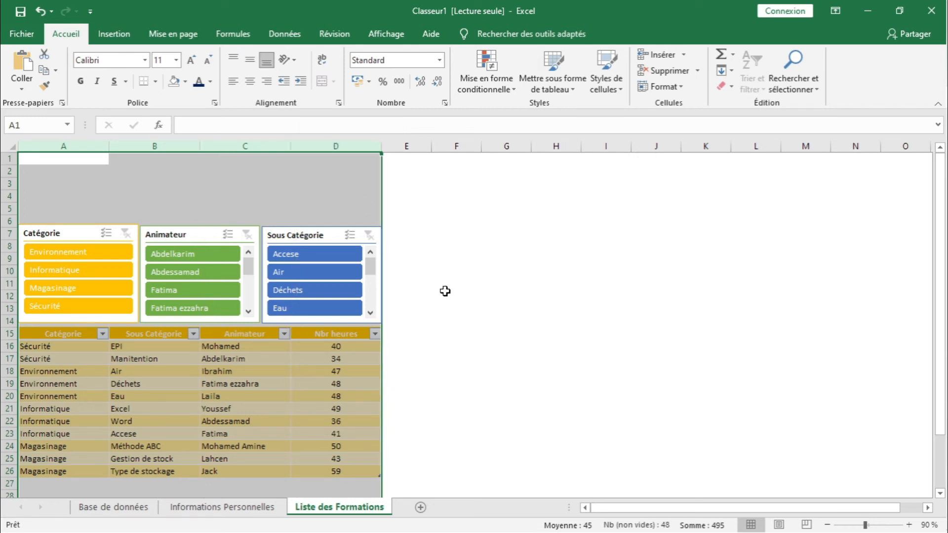
pyautogui.click(507, 346)
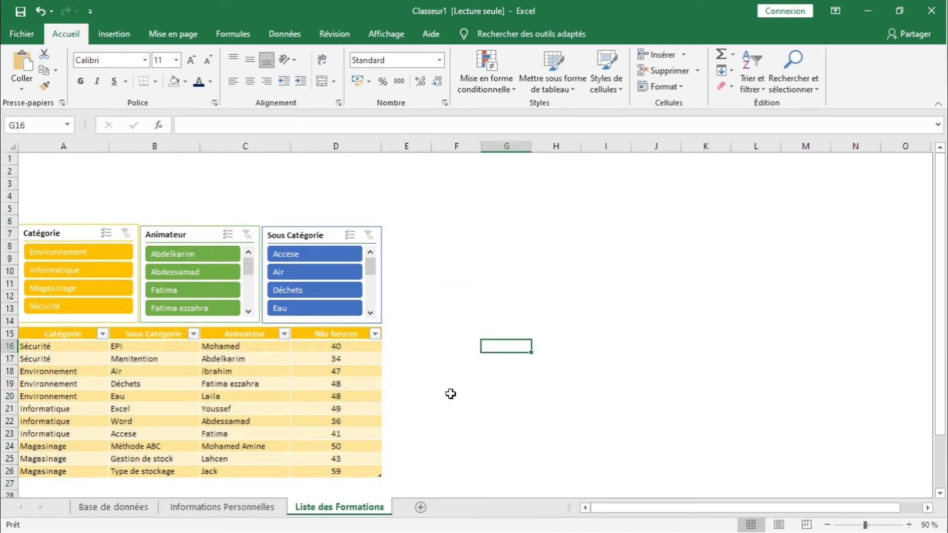
# Step: Copy title rows 1 to 3 from the Informations Personnelles sheet and paste them at row 1 of Liste des Formations
pyautogui.click(255, 508)
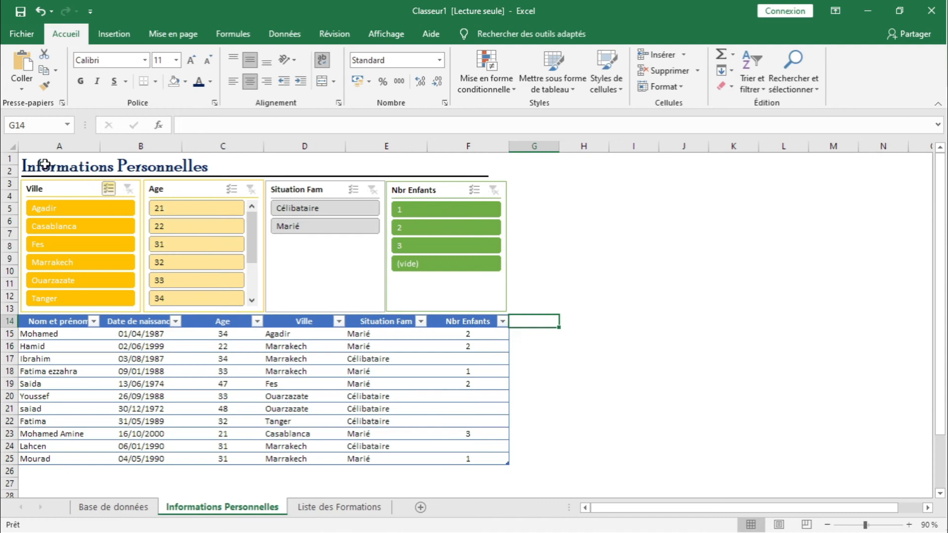
pyautogui.click(6, 159)
pyautogui.moveTo(2, 160); pyautogui.dragTo(2, 184)
pyautogui.hotkey('ctrl', 'c')
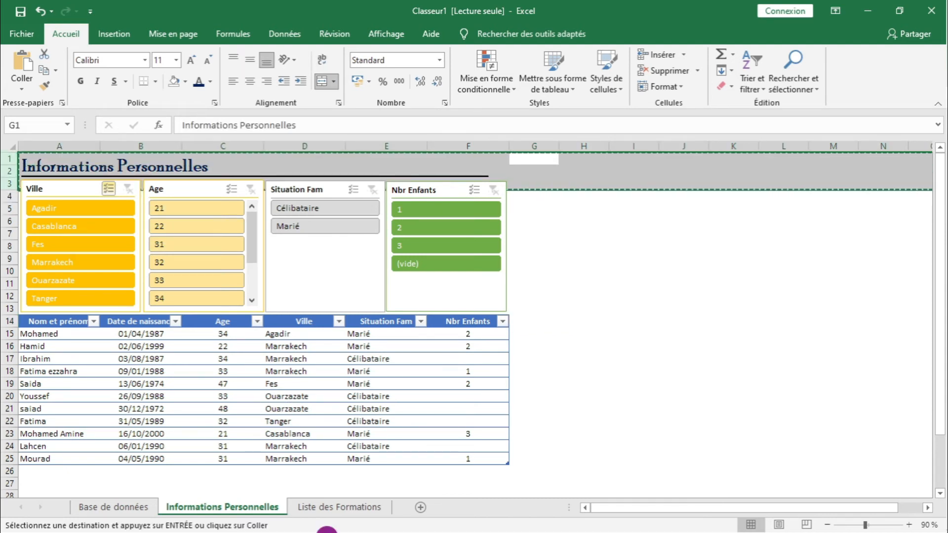
pyautogui.click(348, 509)
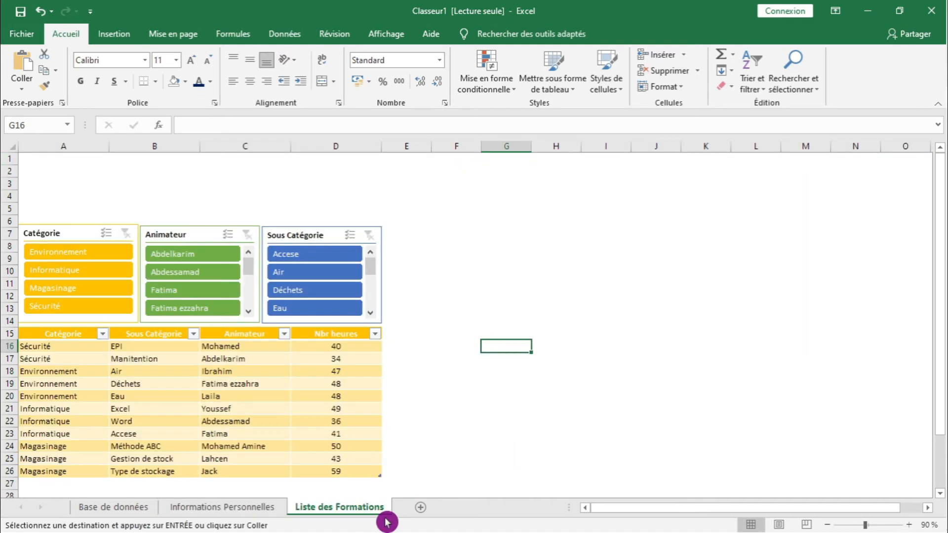
pyautogui.click(6, 159)
pyautogui.hotkey('ctrl', 'v')
pyautogui.click(403, 163)
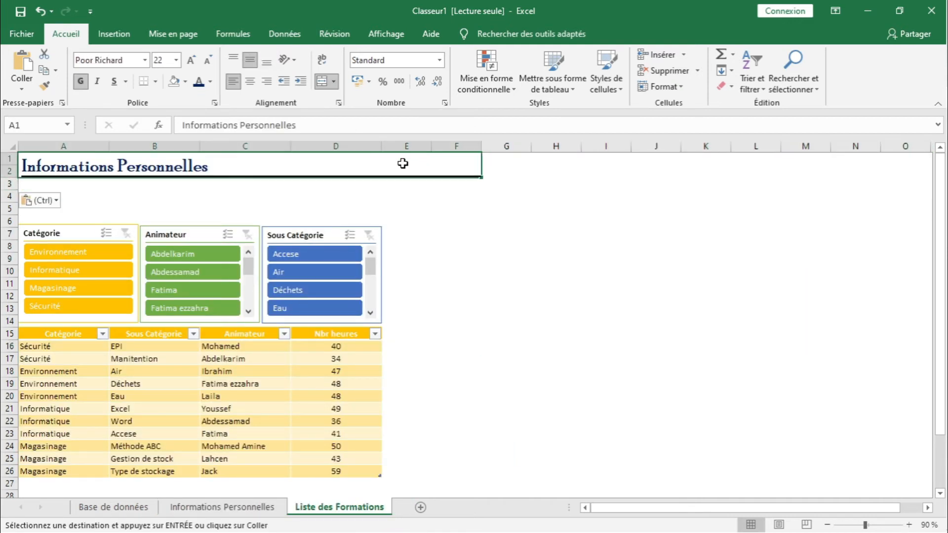
# Step: Unmerge the pasted title, merge it again across A1:D2 only, and align its text left
pyautogui.click(322, 81)
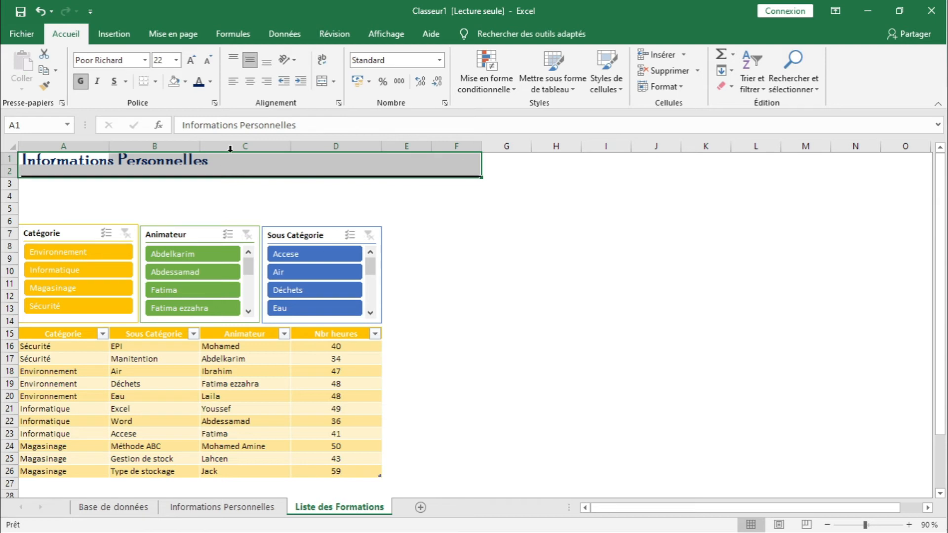
pyautogui.moveTo(72, 157); pyautogui.dragTo(351, 165)
pyautogui.click(321, 94)
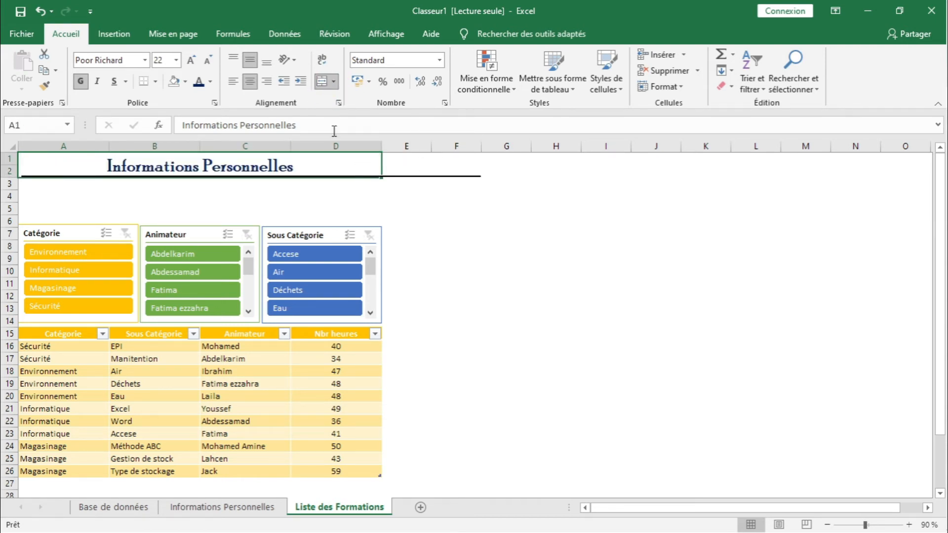
pyautogui.click(238, 87)
pyautogui.click(491, 269)
pyautogui.moveTo(513, 159); pyautogui.dragTo(380, 178)
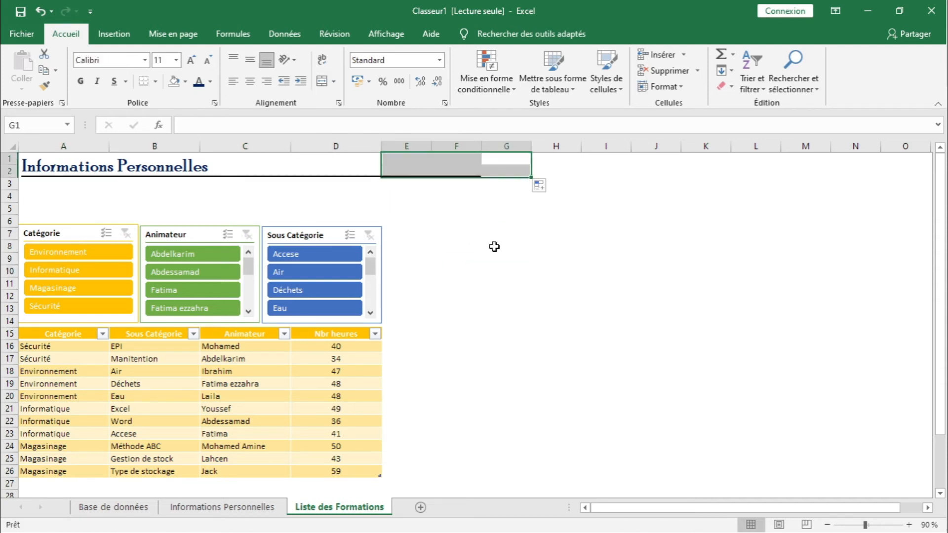
pyautogui.click(502, 249)
# Step: Shorten the line under the title to match the width of the training table
pyautogui.click(458, 176)
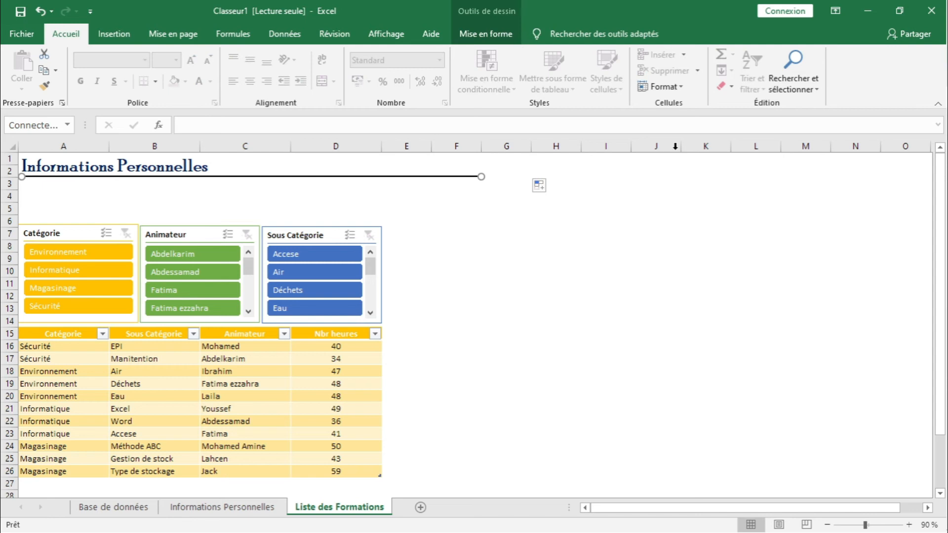
pyautogui.click(469, 38)
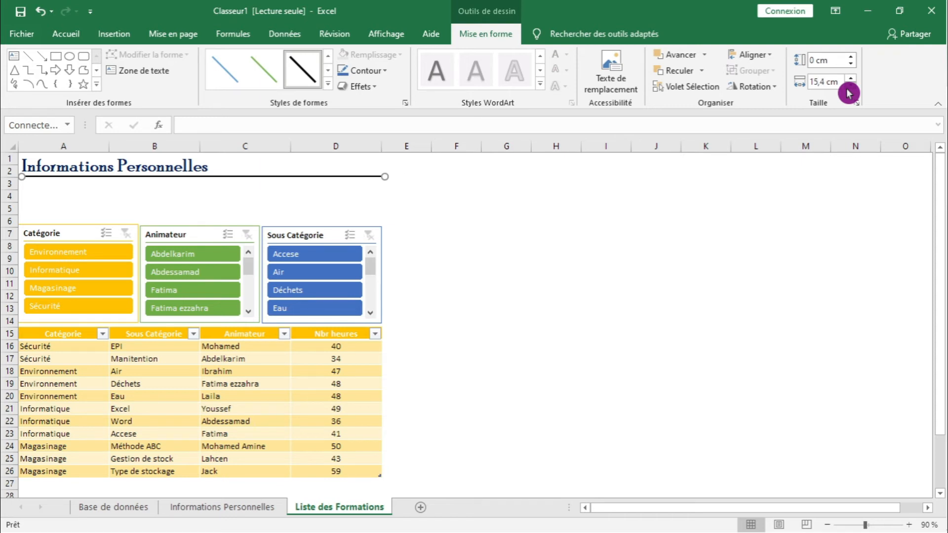
pyautogui.click(606, 246)
# Step: Delete the surplus blank rows 3 to 5 beneath the title
pyautogui.moveTo(2, 183); pyautogui.dragTo(9, 210)
pyautogui.rightClick(9, 210)
pyautogui.click(52, 326)
# Step: Move the three slicers together up to just beneath the title line, and open the Base de données sheet
pyautogui.click(67, 233)
pyautogui.keyDown('ctrl'); pyautogui.click(170, 235); pyautogui.keyUp('ctrl')
pyautogui.keyDown('ctrl'); pyautogui.click(296, 233); pyautogui.keyUp('ctrl')
pyautogui.moveTo(296, 233); pyautogui.dragTo(297, 193)
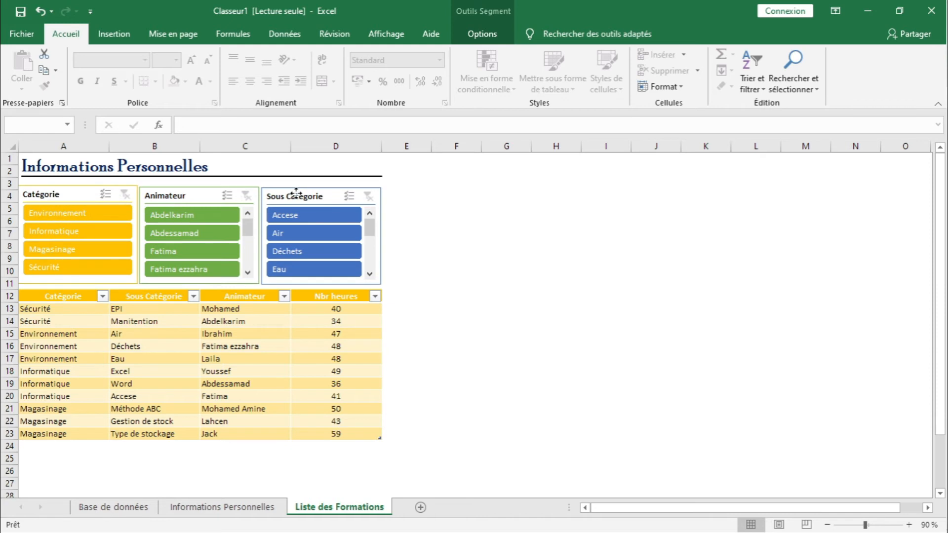
pyautogui.click(467, 286)
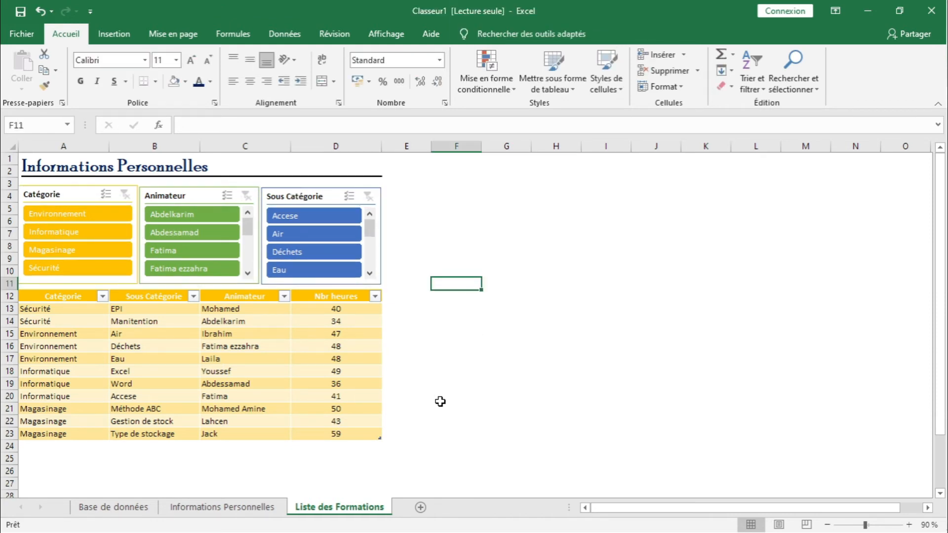
pyautogui.click(82, 509)
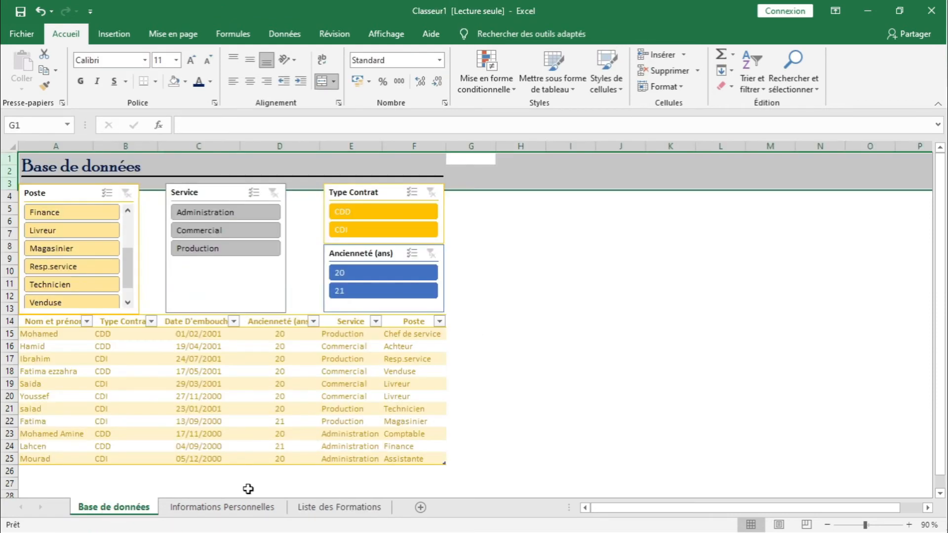
# Step: Check the layout of the Informations Personnelles sheet and the Liste des Formations sheet
pyautogui.click(197, 513)
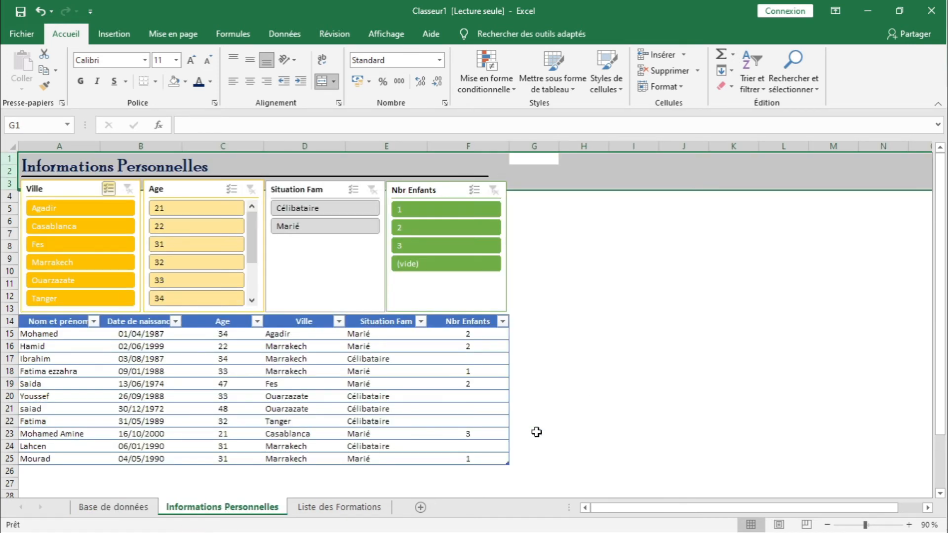
pyautogui.click(345, 508)
pyautogui.click(487, 359)
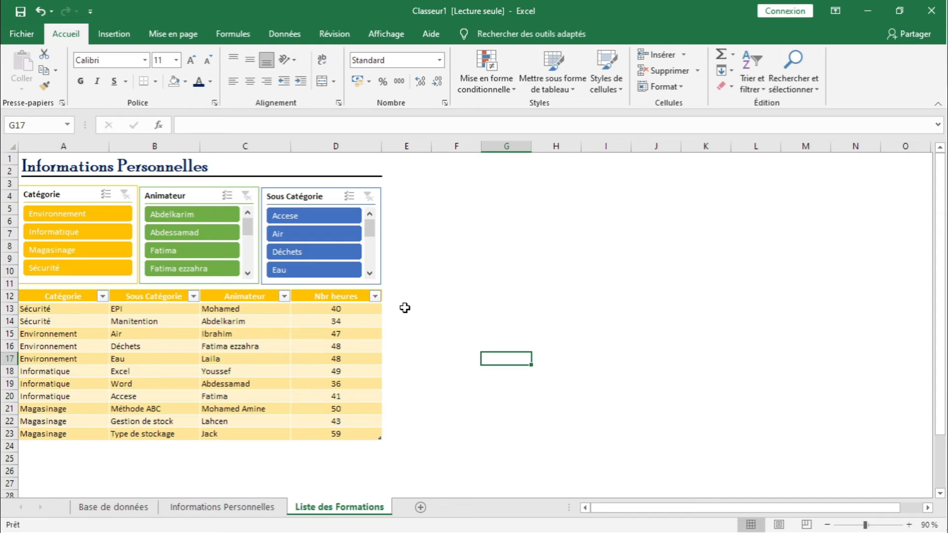
# Step: Filter the training table to Environnement, try the sub-categories Air, Déchets and Eau one by one, and clear both slicer filters
pyautogui.click(97, 218)
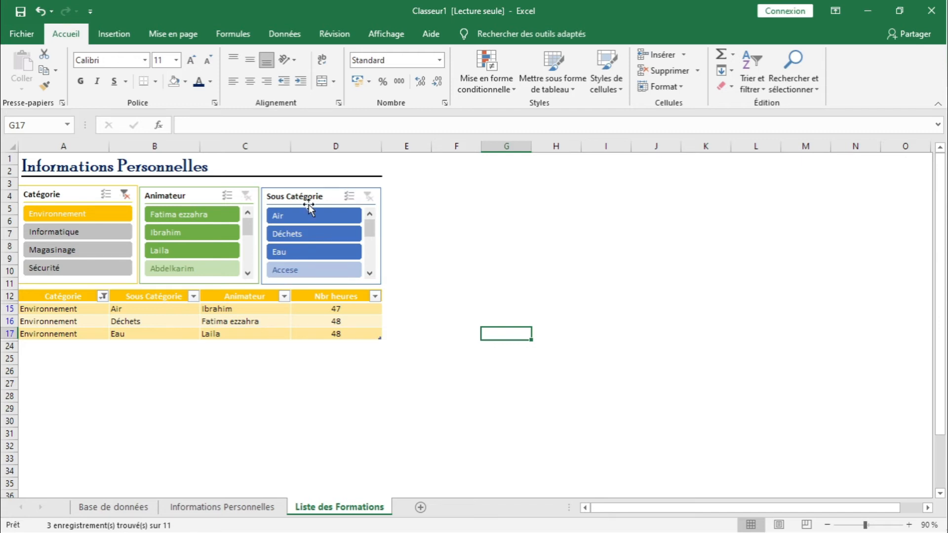
pyautogui.click(330, 221)
pyautogui.click(311, 234)
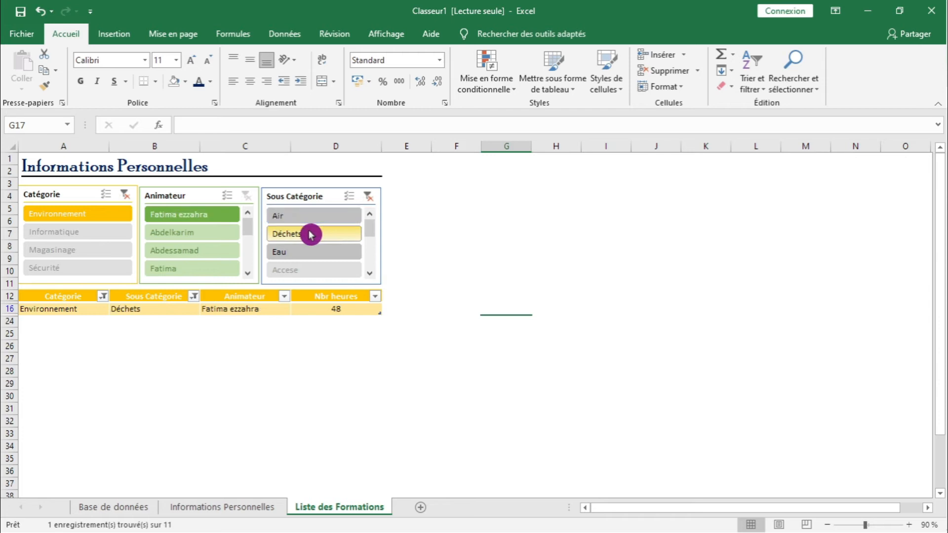
pyautogui.click(303, 250)
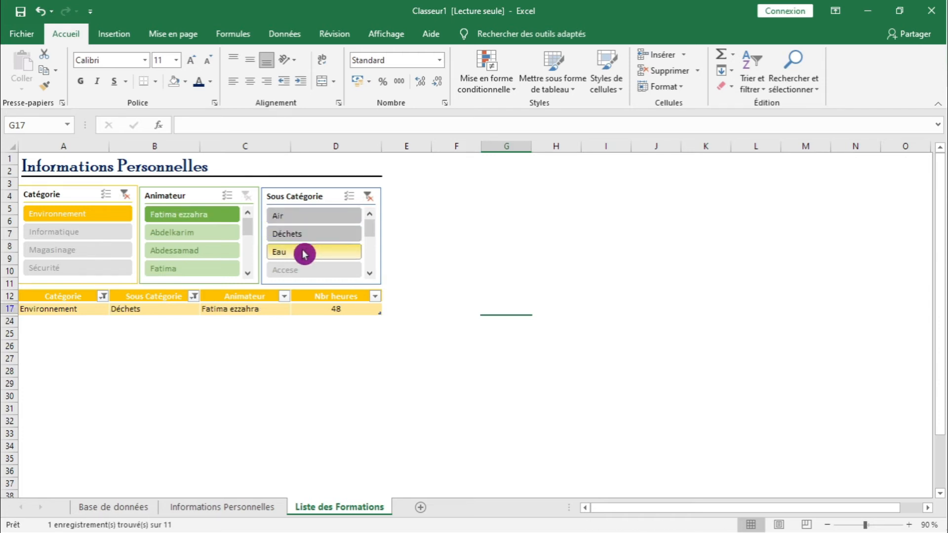
pyautogui.click(369, 198)
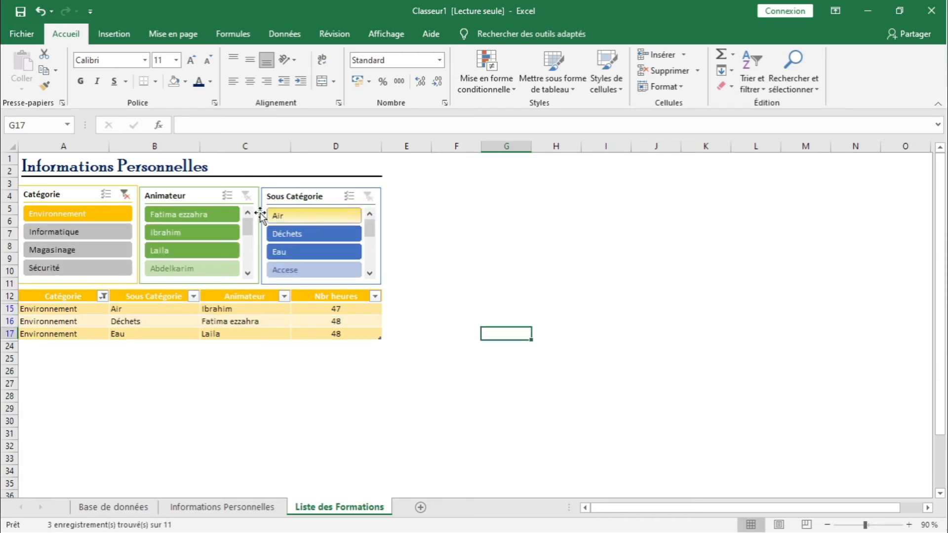
pyautogui.click(127, 198)
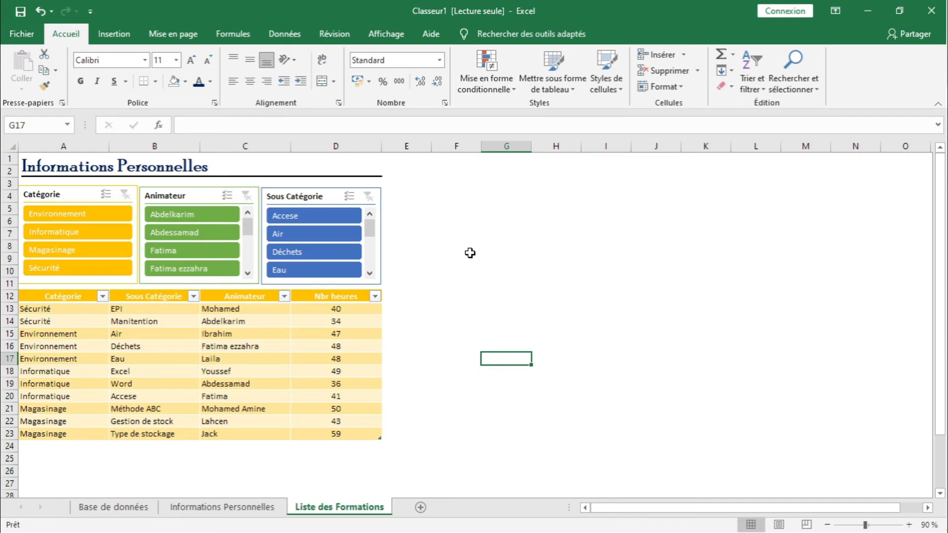
# Step: Check the titles on the Informations Personnelles and Base de données sheets
pyautogui.click(223, 514)
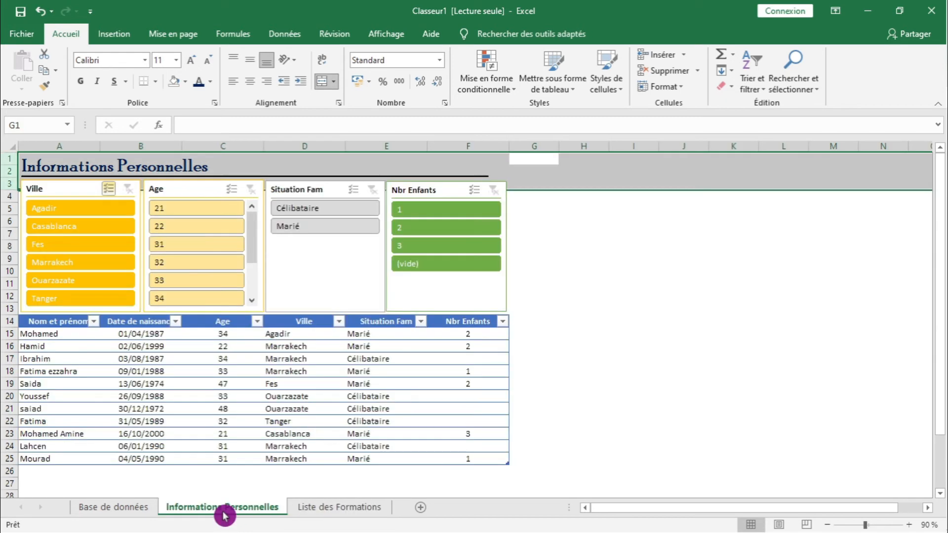
pyautogui.click(563, 435)
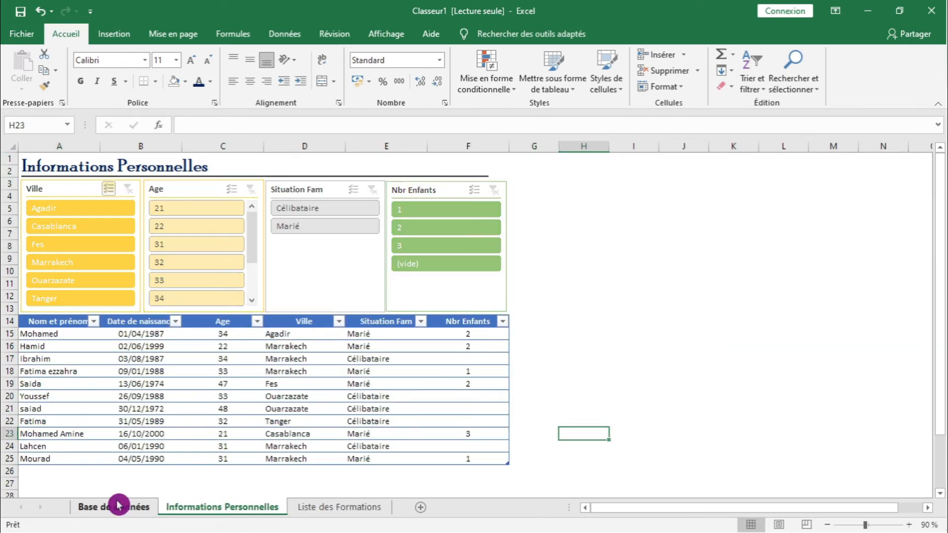
pyautogui.click(118, 505)
# Step: Replace the title text in A1 of the Liste des Formations sheet with the sheet's own name, Liste des Formations
pyautogui.click(318, 508)
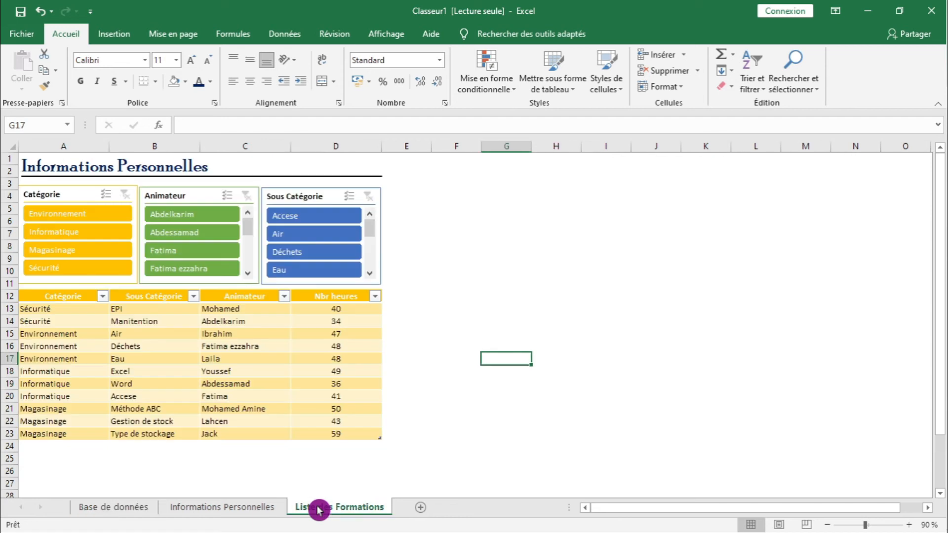
pyautogui.doubleClick(319, 509)
pyautogui.hotkey('ctrl', 'c')
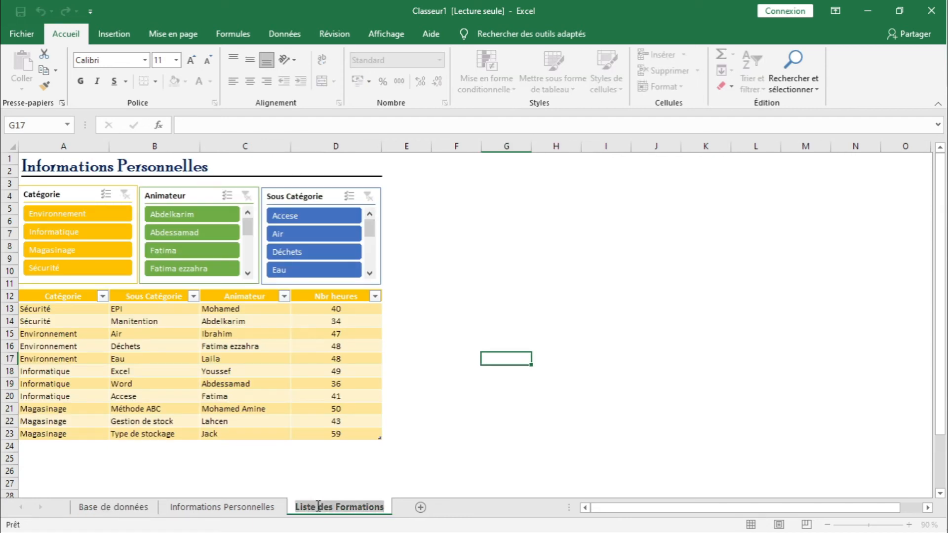
pyautogui.press('Return')
pyautogui.click(194, 166)
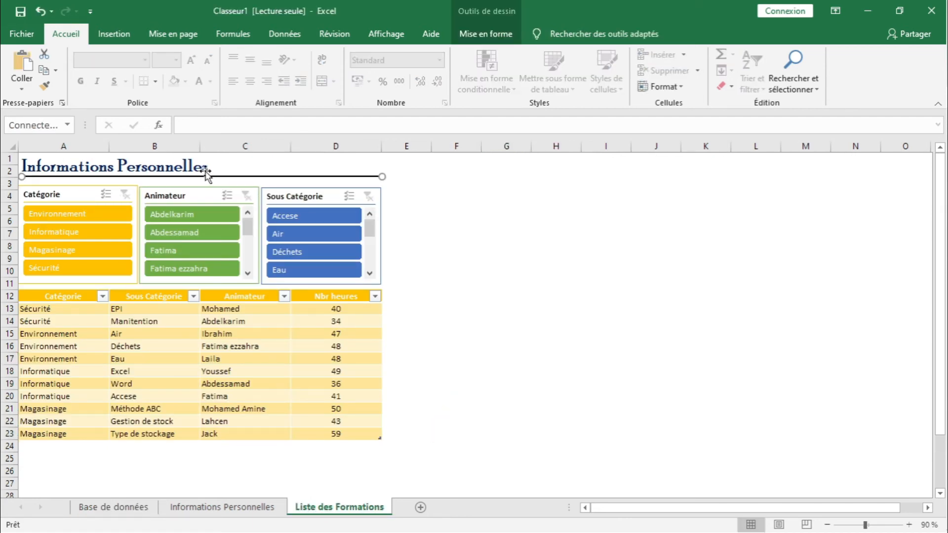
pyautogui.click(193, 166)
pyautogui.moveTo(302, 127); pyautogui.dragTo(175, 123)
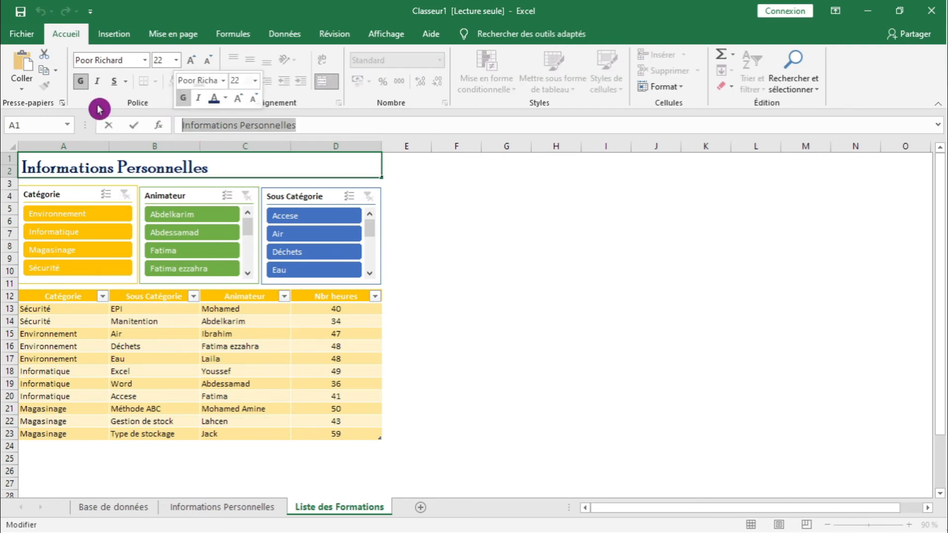
pyautogui.click(28, 94)
pyautogui.click(21, 120)
pyautogui.click(133, 125)
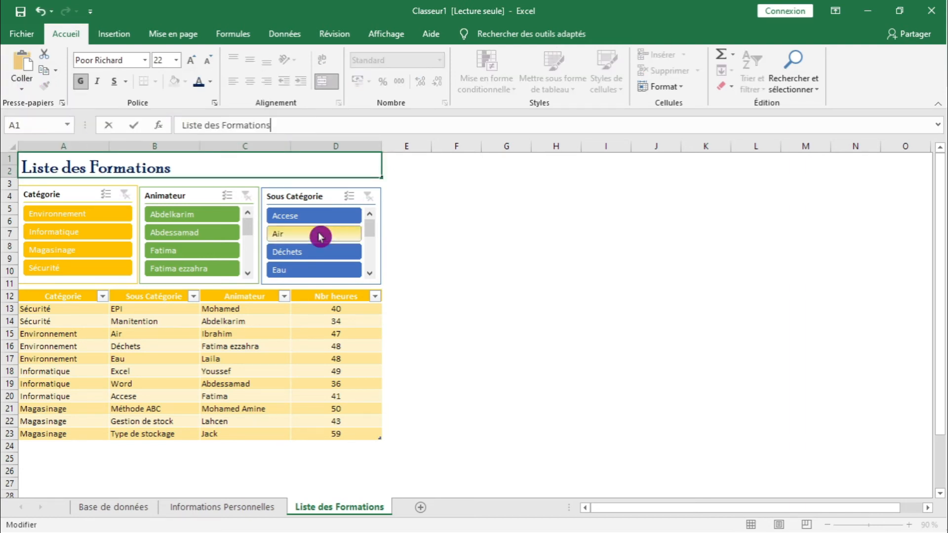
pyautogui.click(549, 325)
pyautogui.click(495, 356)
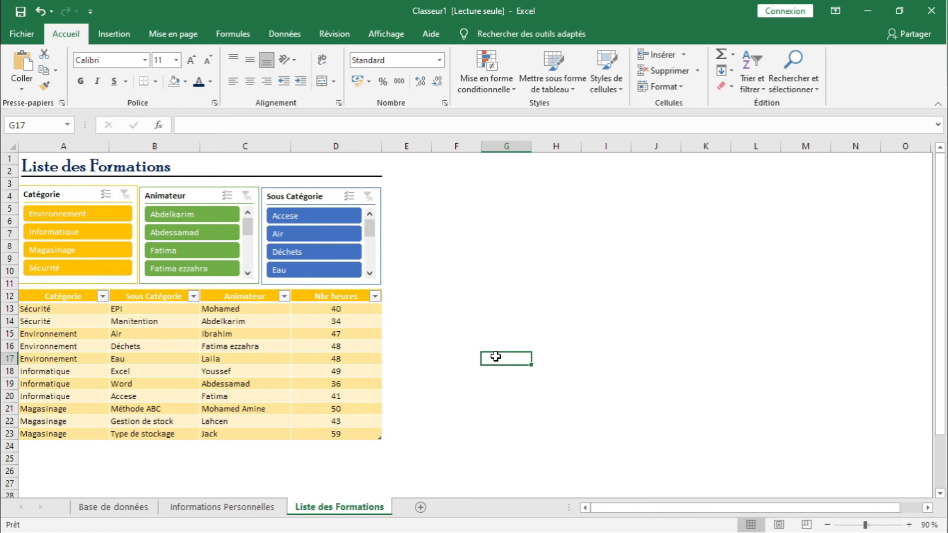
# Step: Look through the Base de données, Informations Personnelles and Liste des Formations sheets to compare their titles, slicers and tables
pyautogui.click(108, 511)
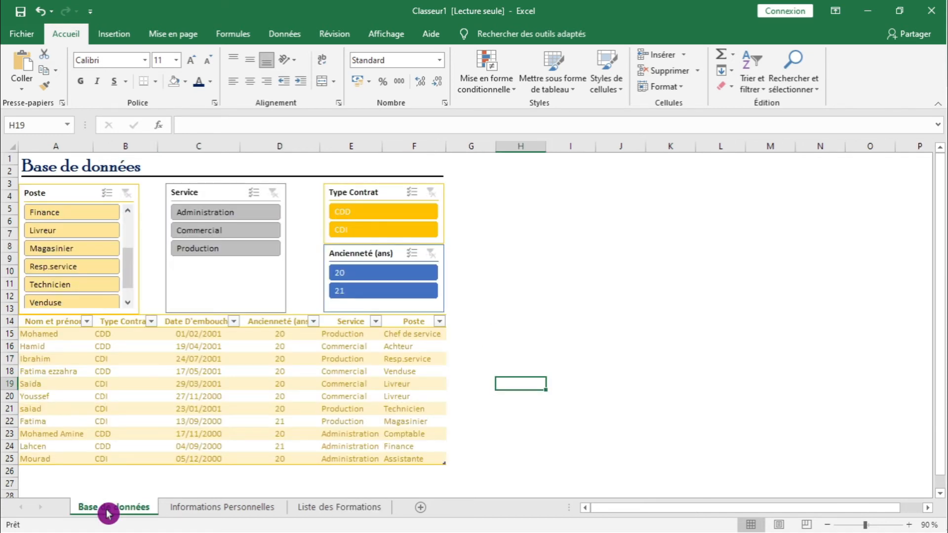
pyautogui.click(231, 485)
pyautogui.click(260, 514)
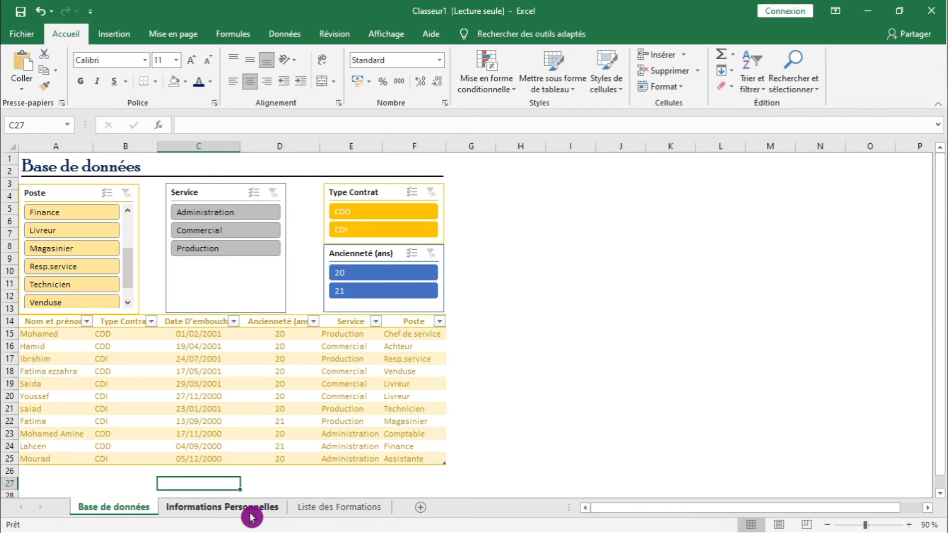
pyautogui.click(299, 514)
pyautogui.click(547, 445)
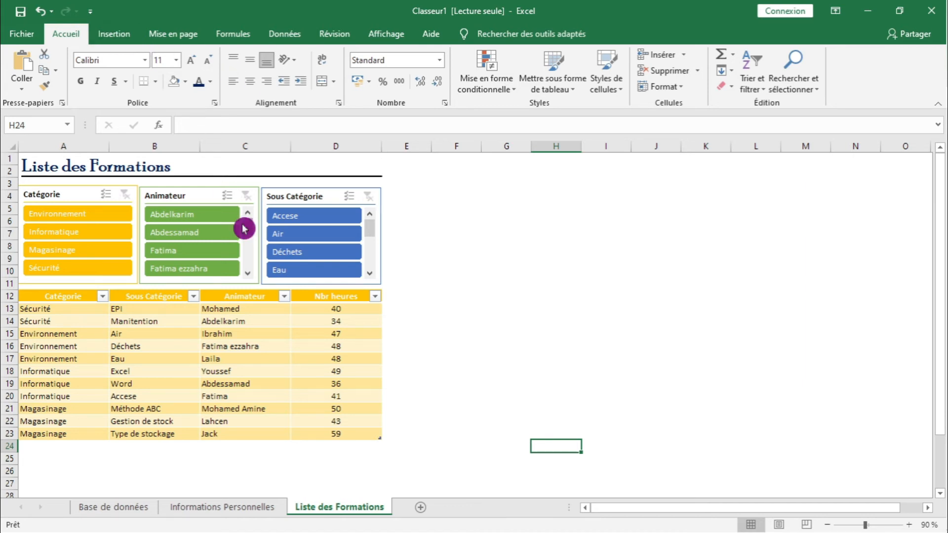
pyautogui.click(223, 512)
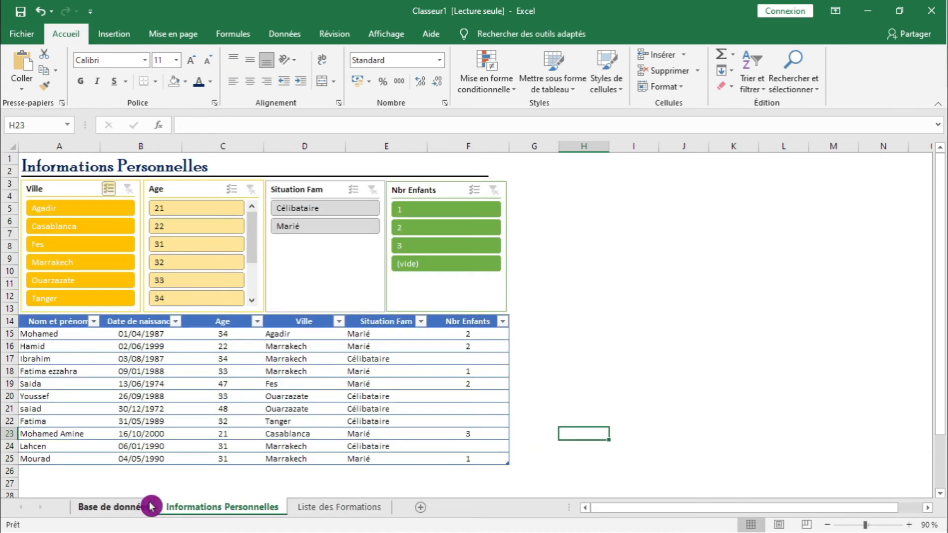
pyautogui.click(123, 510)
pyautogui.click(238, 515)
pyautogui.click(313, 516)
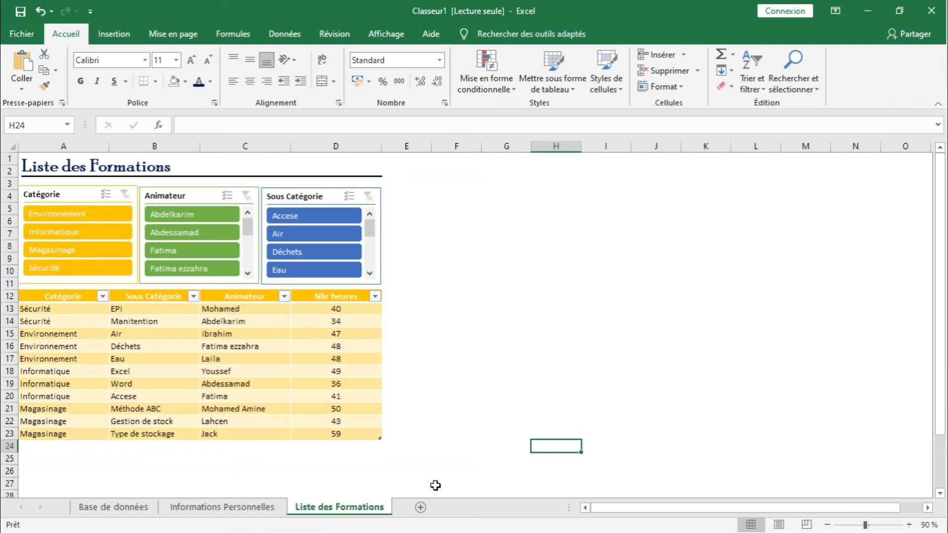
# Step: Insert two blank columns before the table on the Base de données sheet
pyautogui.click(104, 509)
pyautogui.click(587, 415)
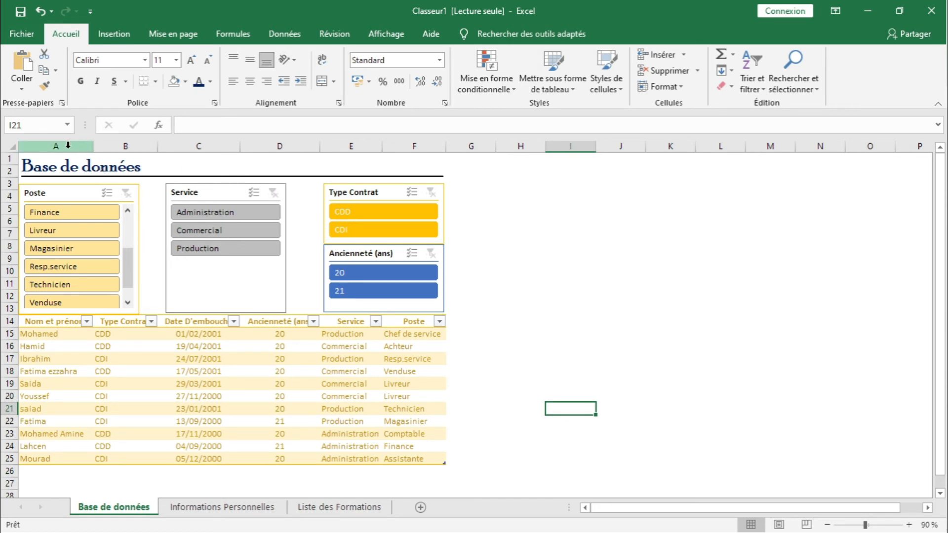
pyautogui.rightClick(70, 144)
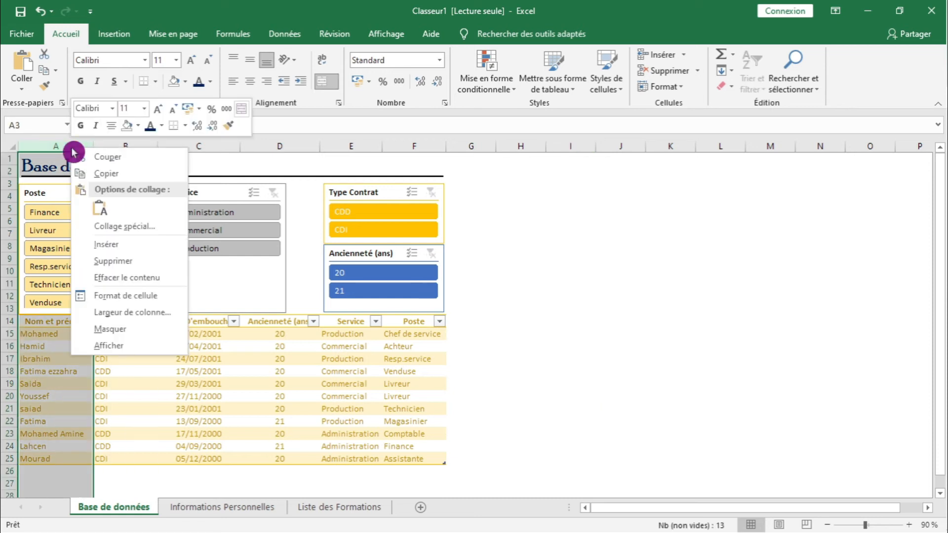
pyautogui.click(108, 248)
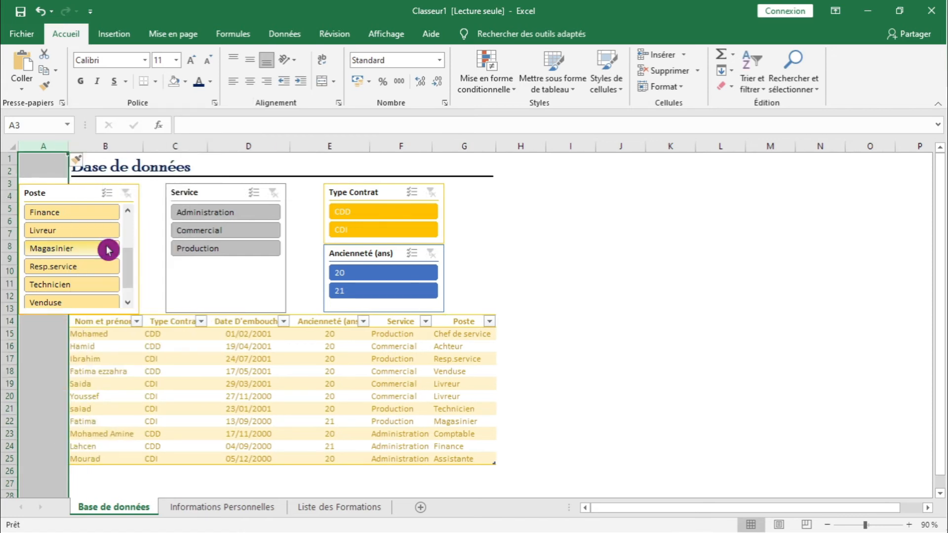
pyautogui.hotkey('ctrl', 'y')
pyautogui.click(496, 338)
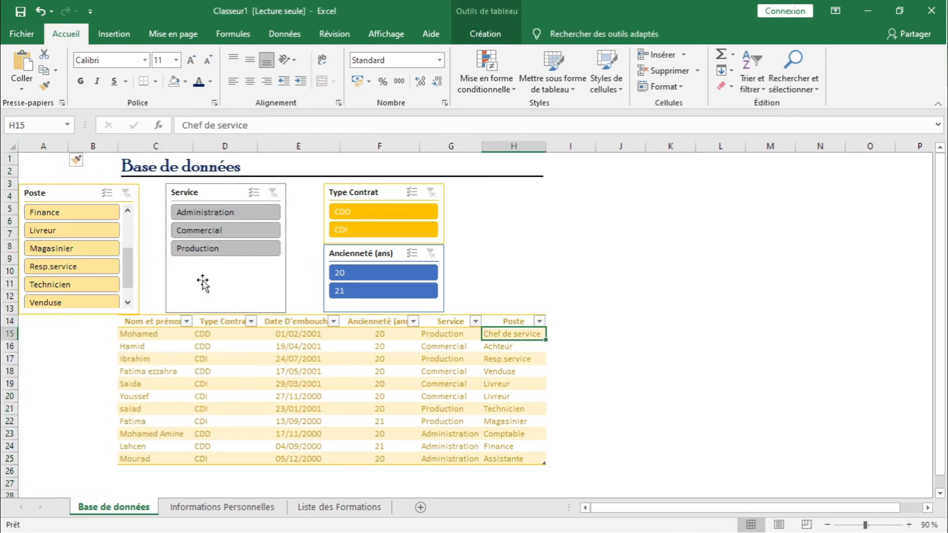
# Step: Move the four slicers together so that they line up with the shifted employee table
pyautogui.click(70, 193)
pyautogui.keyDown('ctrl'); pyautogui.click(222, 190); pyautogui.keyUp('ctrl')
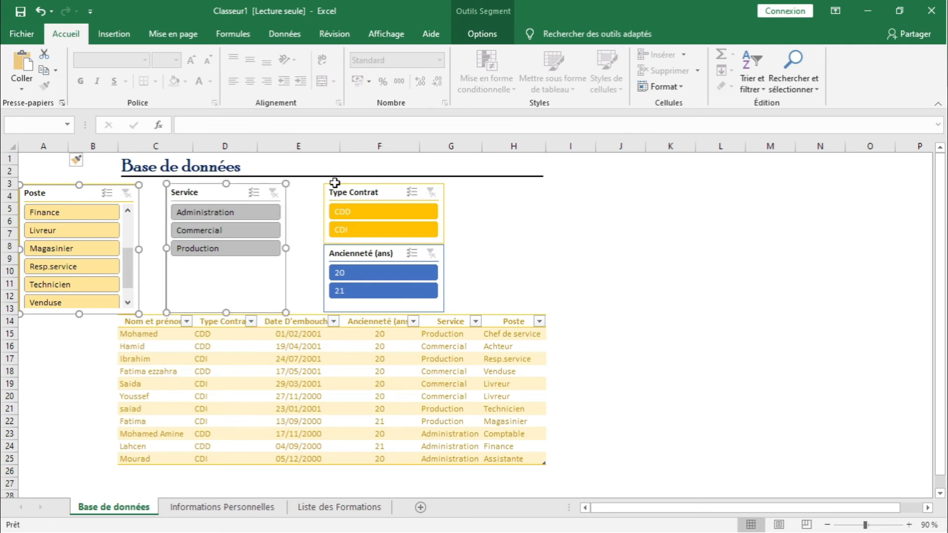
pyautogui.keyDown('ctrl'); pyautogui.click(334, 183); pyautogui.keyUp('ctrl')
pyautogui.keyDown('ctrl'); pyautogui.click(346, 256); pyautogui.keyUp('ctrl')
pyautogui.moveTo(344, 254); pyautogui.dragTo(445, 252)
pyautogui.click(648, 321)
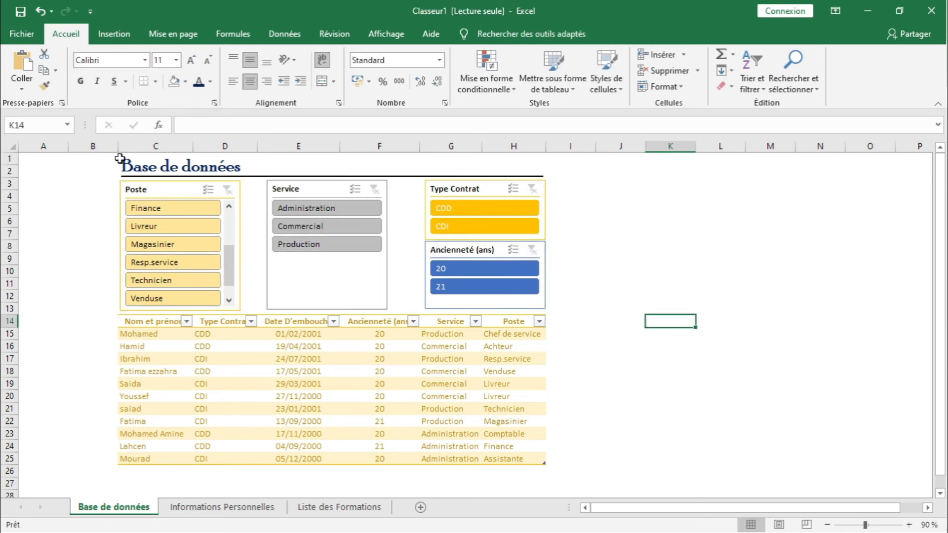
# Step: Narrow blank column B to a thin strip and fill the whole of column A with dark grey
pyautogui.click(93, 147)
pyautogui.moveTo(118, 147); pyautogui.dragTo(73, 148)
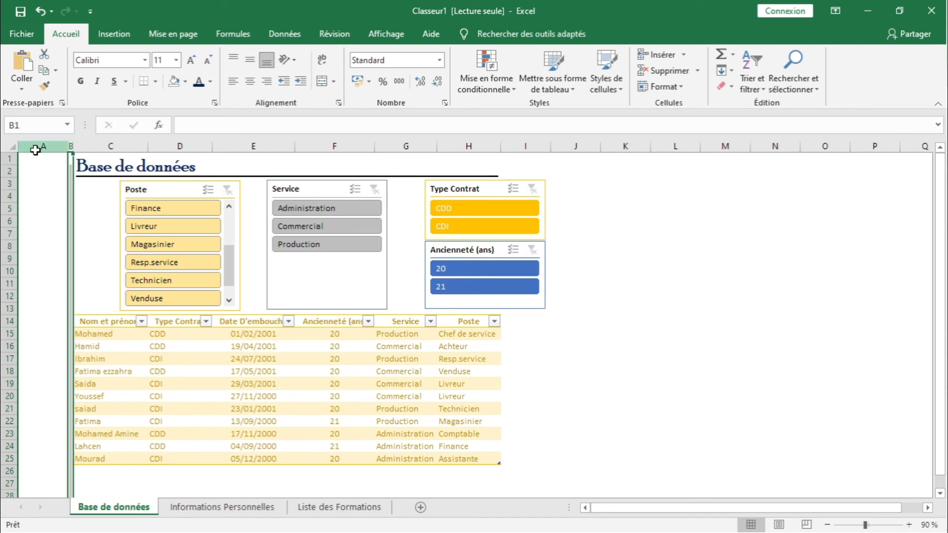
pyautogui.click(35, 150)
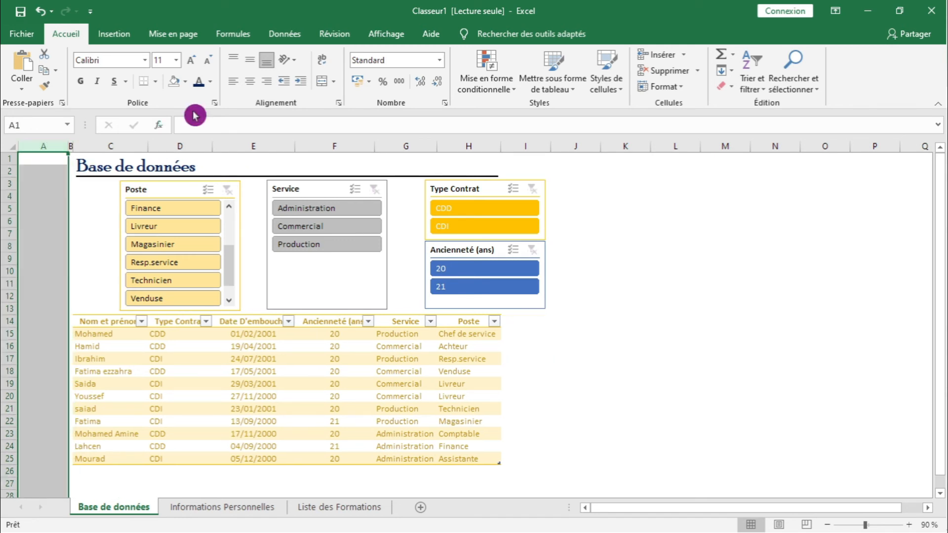
pyautogui.click(188, 88)
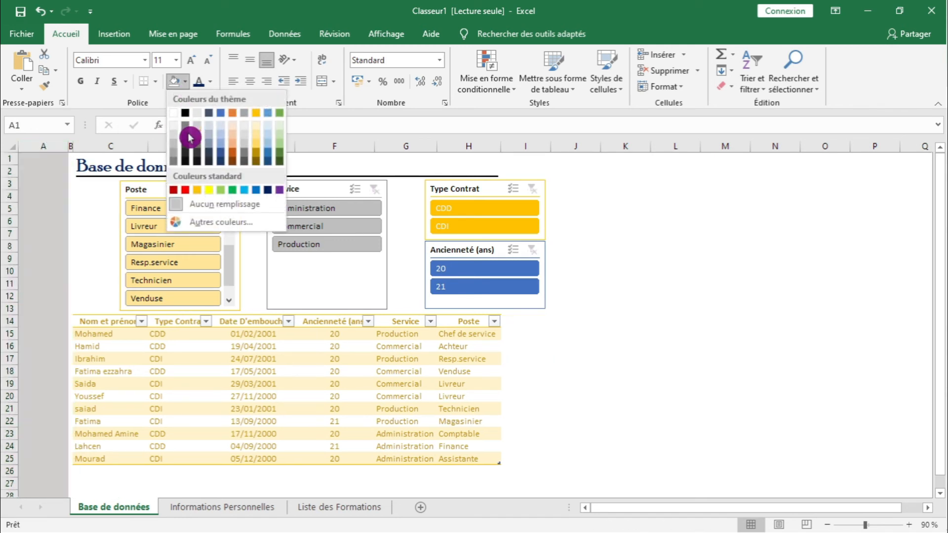
pyautogui.click(183, 134)
pyautogui.click(44, 233)
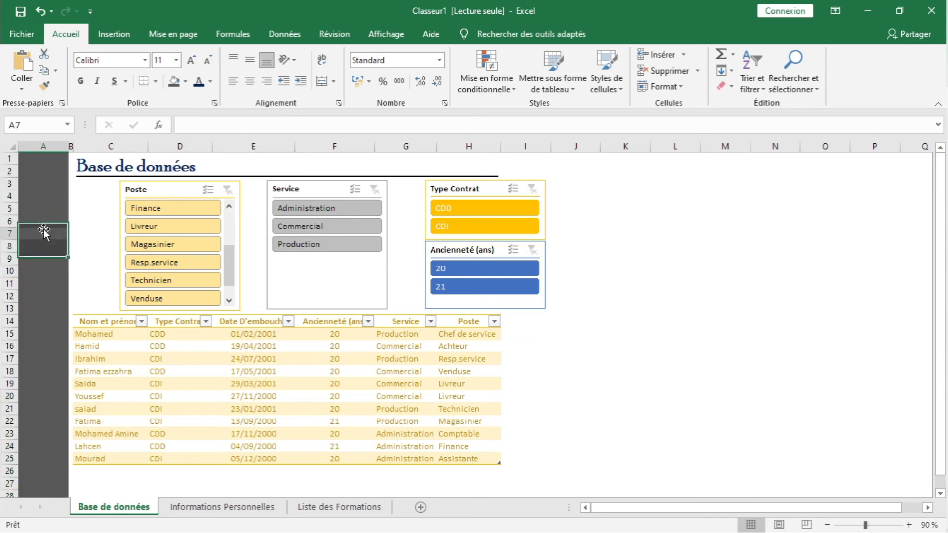
# Step: Draw a vertical rounded rectangle about 1.5 cm wide and 5.4 cm high in the empty area around column K
pyautogui.click(118, 34)
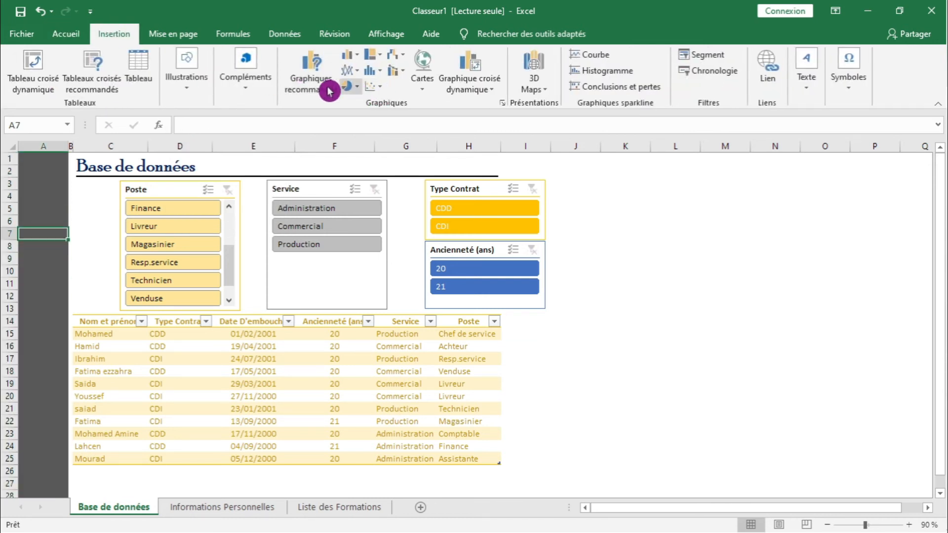
pyautogui.click(196, 93)
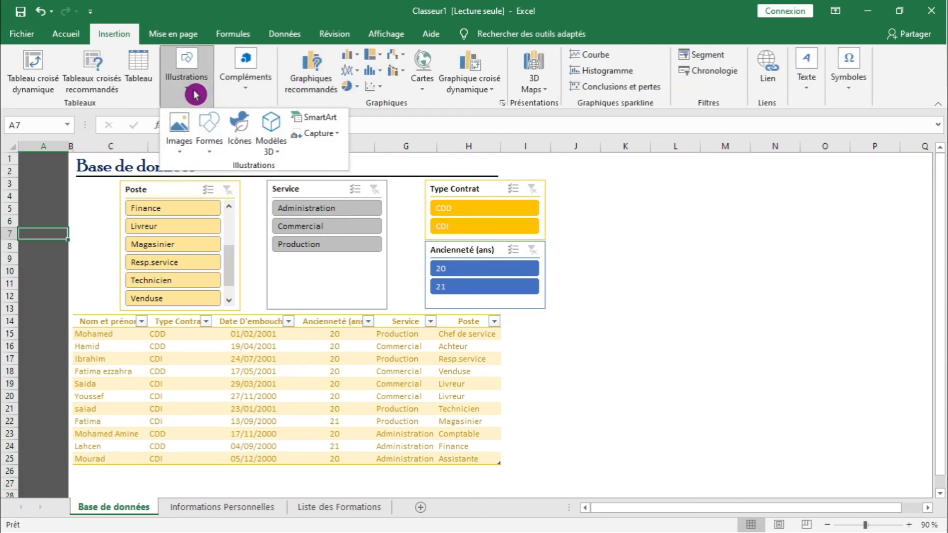
pyautogui.click(213, 153)
pyautogui.click(264, 187)
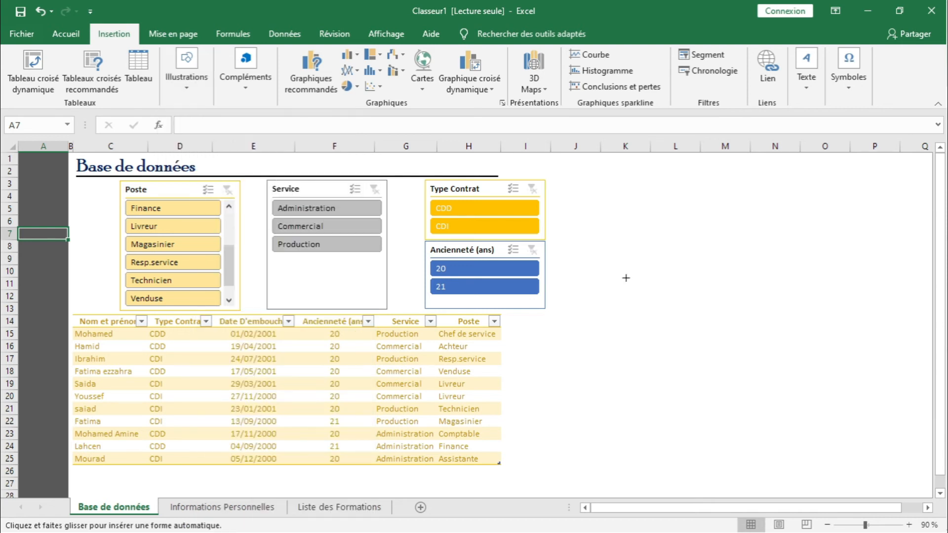
pyautogui.moveTo(619, 189); pyautogui.dragTo(655, 316)
# Step: Copy the Base de données sheet name and paste it as the text of the blue rounded rectangle
pyautogui.doubleClick(130, 507)
pyautogui.hotkey('ctrl', 'c')
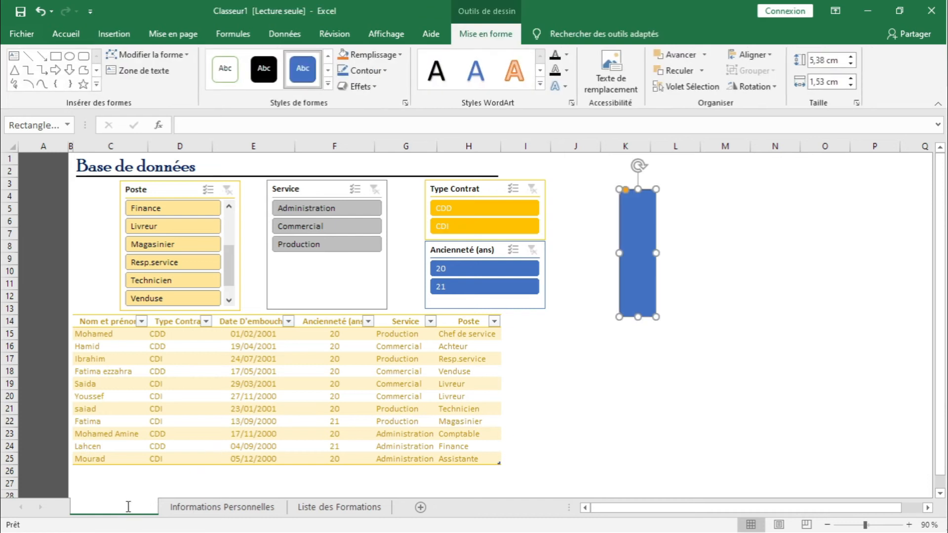
pyautogui.click(639, 370)
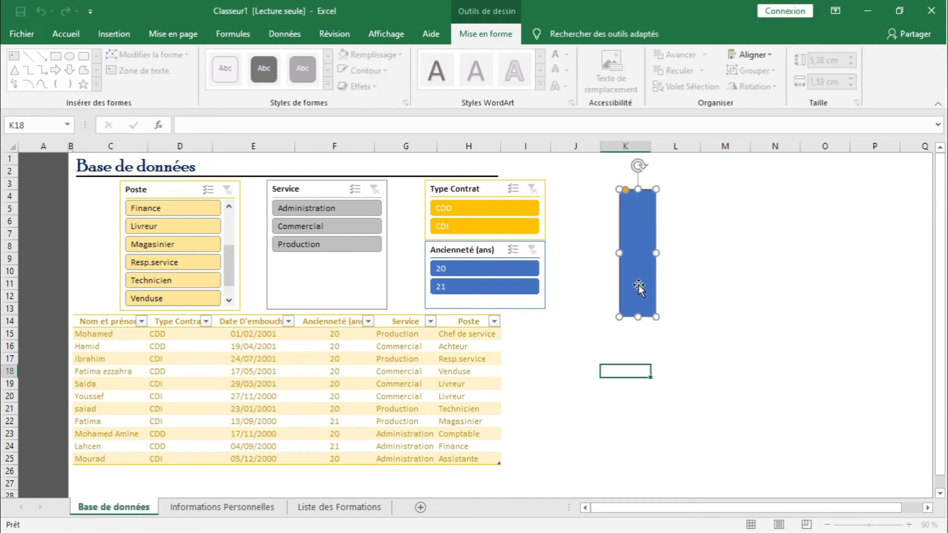
pyautogui.click(638, 240)
pyautogui.rightClick(641, 239)
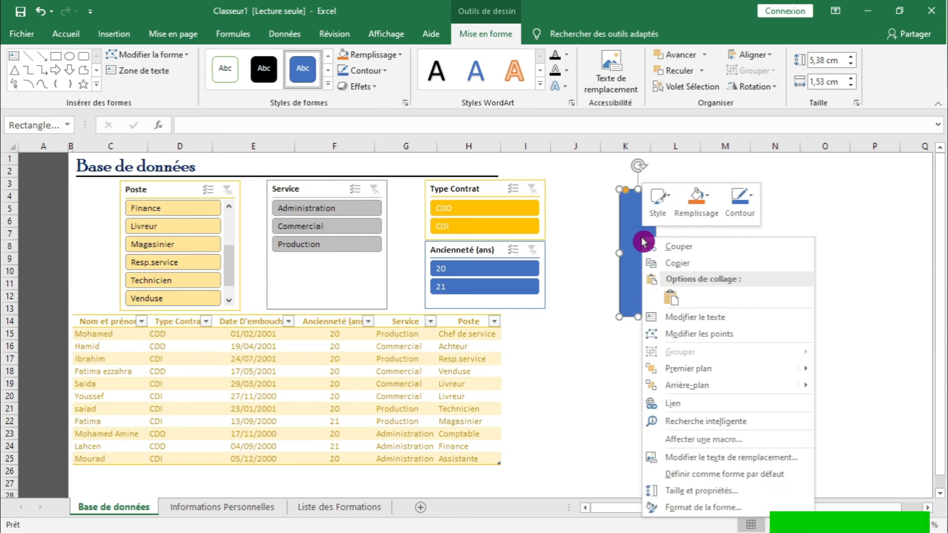
pyautogui.click(706, 317)
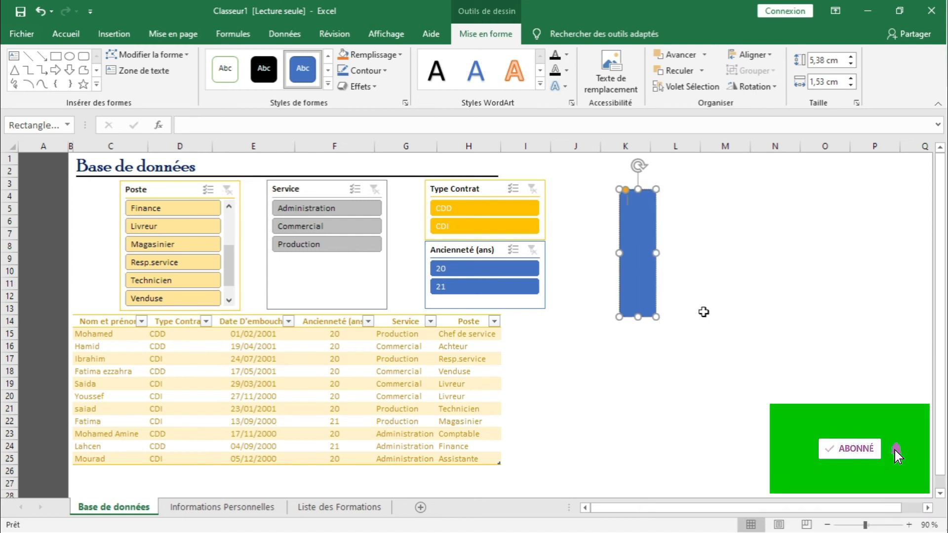
pyautogui.hotkey('ctrl', 'v')
pyautogui.click(704, 312)
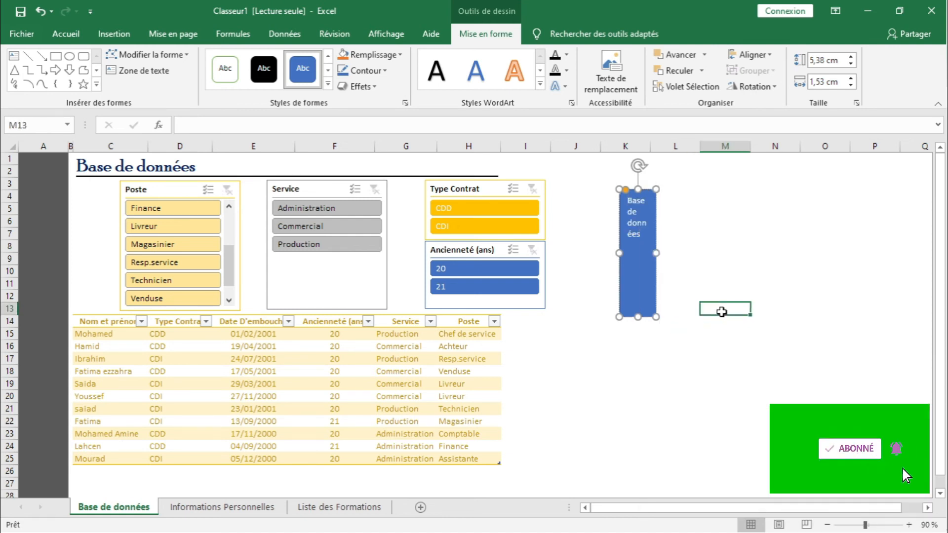
# Step: Rotate the rounded rectangle's text upward and centre it in both directions at font size 12
pyautogui.click(650, 269)
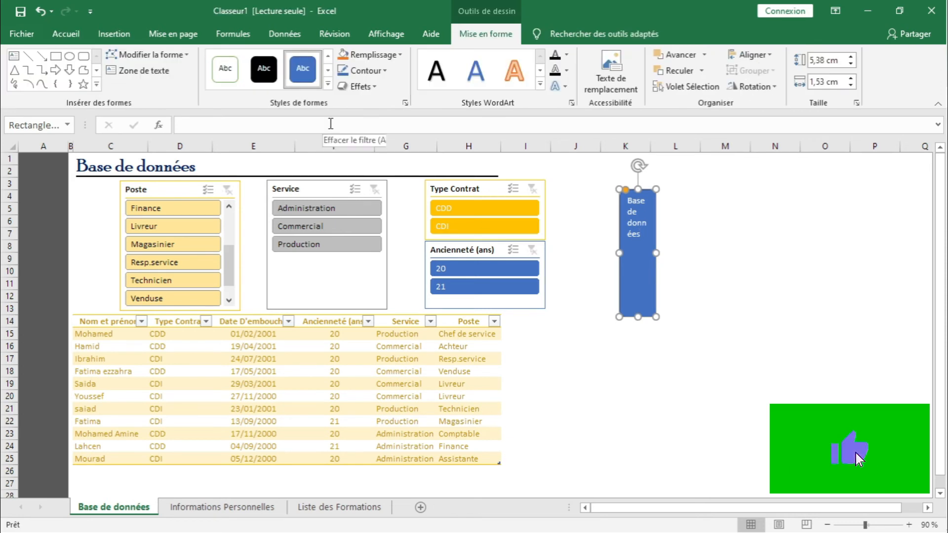
pyautogui.click(65, 32)
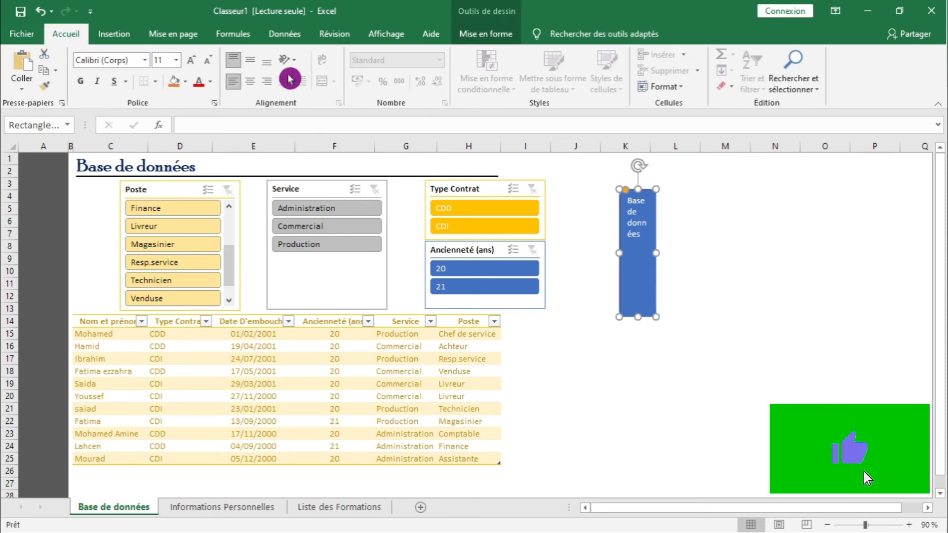
pyautogui.click(293, 64)
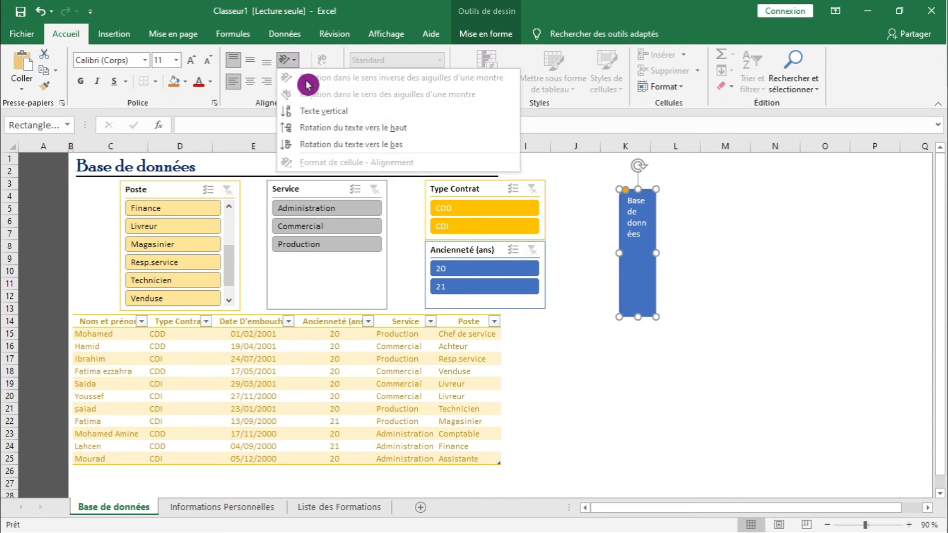
pyautogui.click(326, 127)
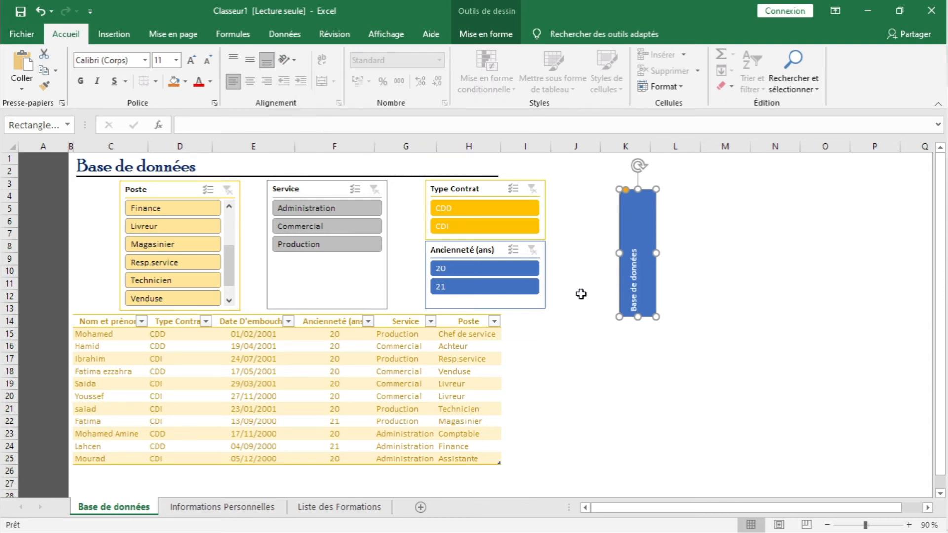
pyautogui.click(251, 68)
pyautogui.click(250, 79)
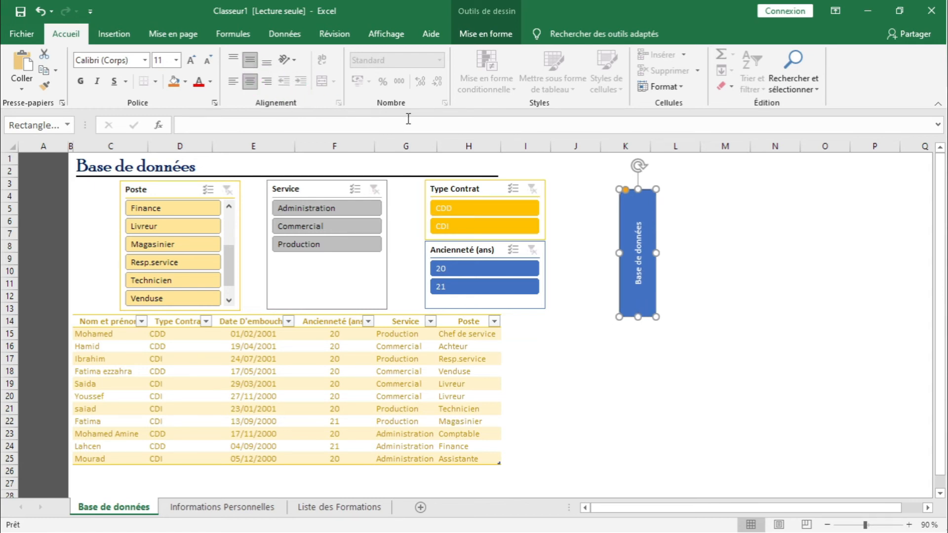
pyautogui.click(196, 62)
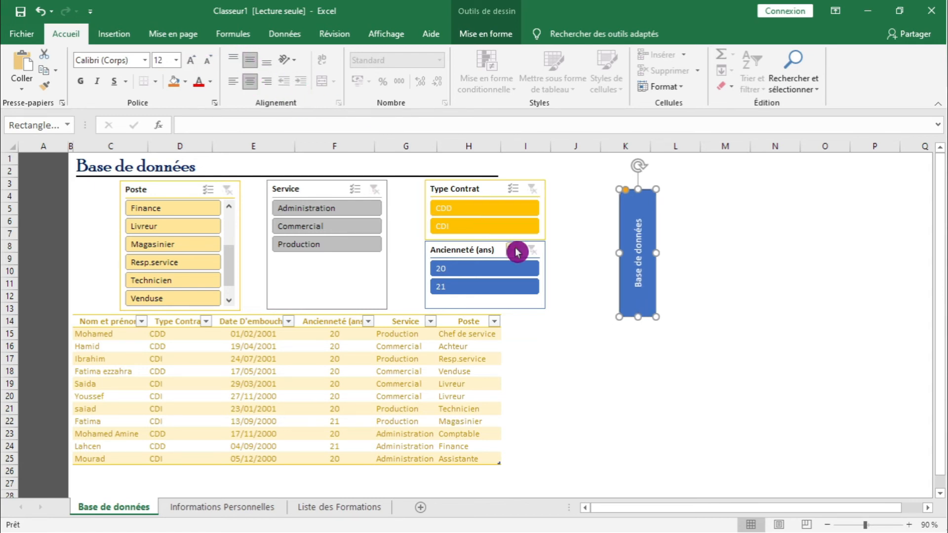
# Step: Fit the rectangle into the top of dark column A, about 3.8 cm high and 1.8 cm wide, with a solid gold theme style
pyautogui.moveTo(639, 318); pyautogui.dragTo(51, 253)
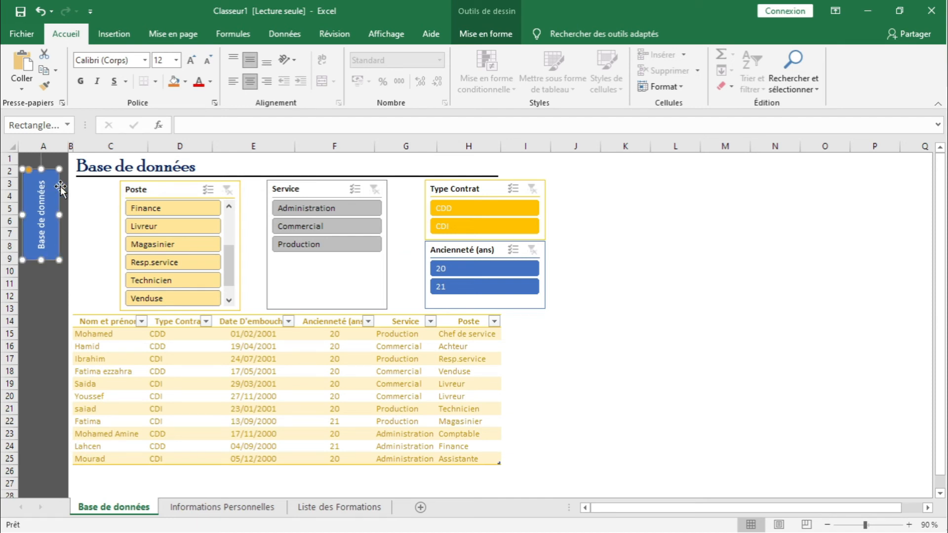
pyautogui.click(499, 32)
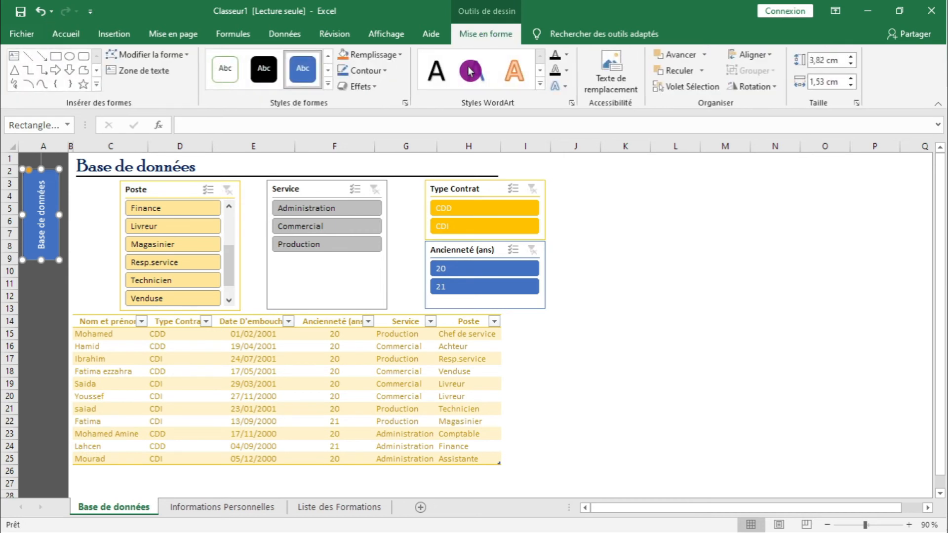
pyautogui.click(330, 89)
pyautogui.press('Escape')
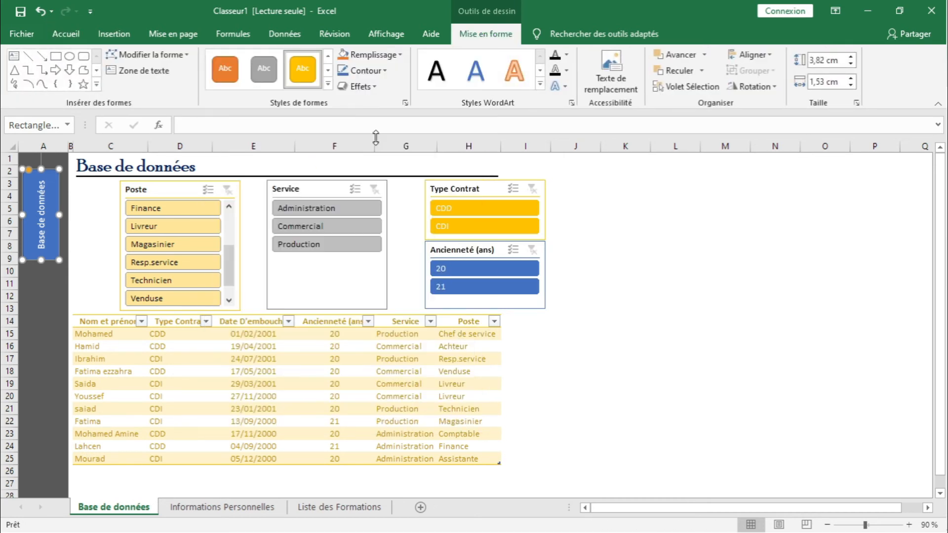
pyautogui.moveTo(56, 193)
pyautogui.mouseDown()
pyautogui.moveTo(53, 182)
pyautogui.moveTo(62, 206)
pyautogui.mouseUp()
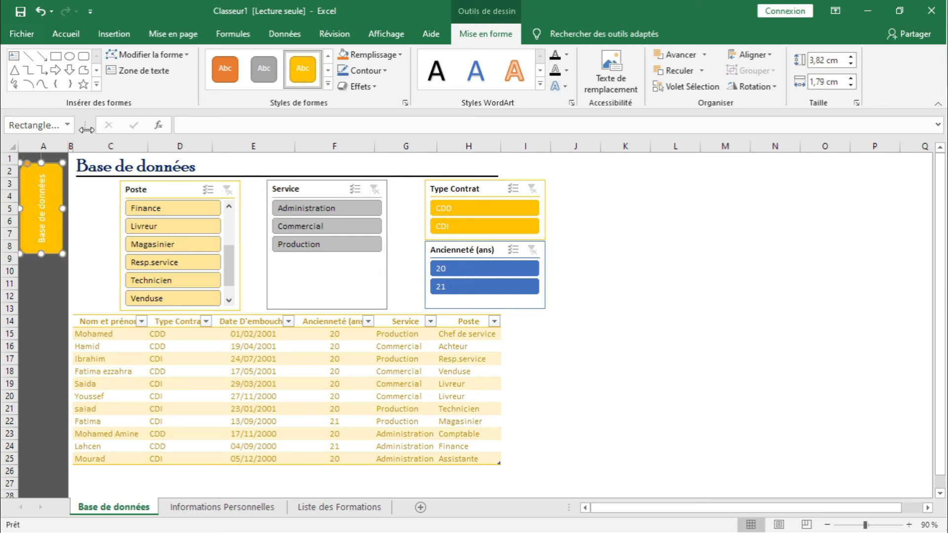
# Step: Widen the gold shape to about 1.9 cm and set its text size to 14
pyautogui.click(74, 36)
pyautogui.click(197, 64)
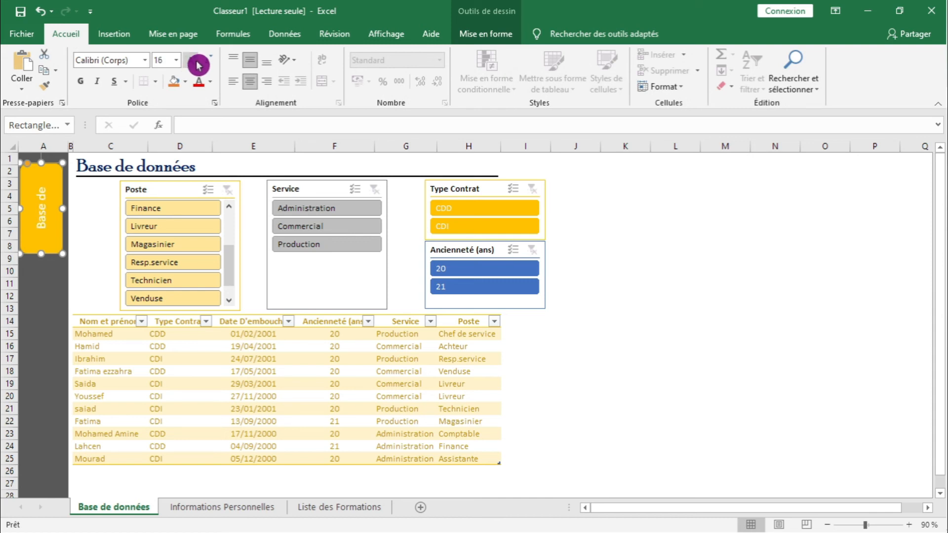
pyautogui.moveTo(60, 210); pyautogui.dragTo(65, 209)
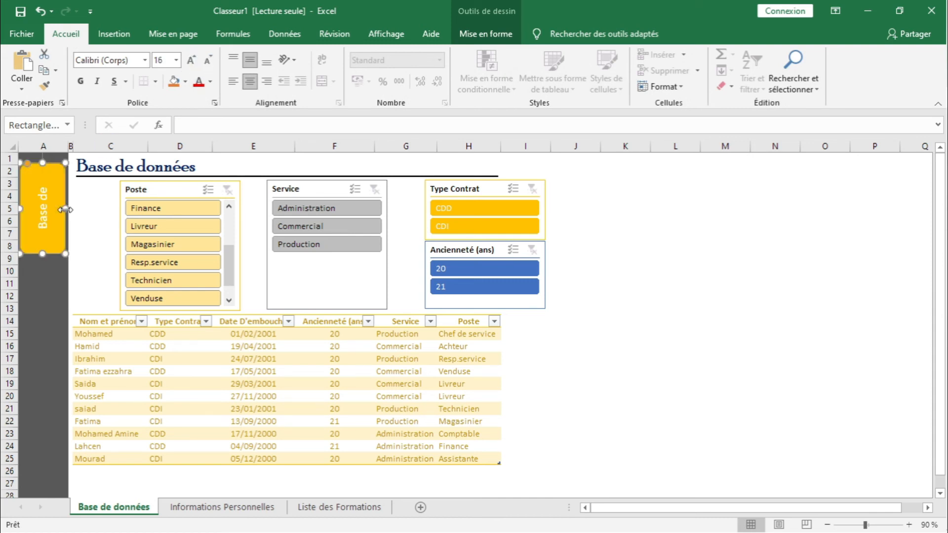
pyautogui.click(207, 61)
pyautogui.click(645, 352)
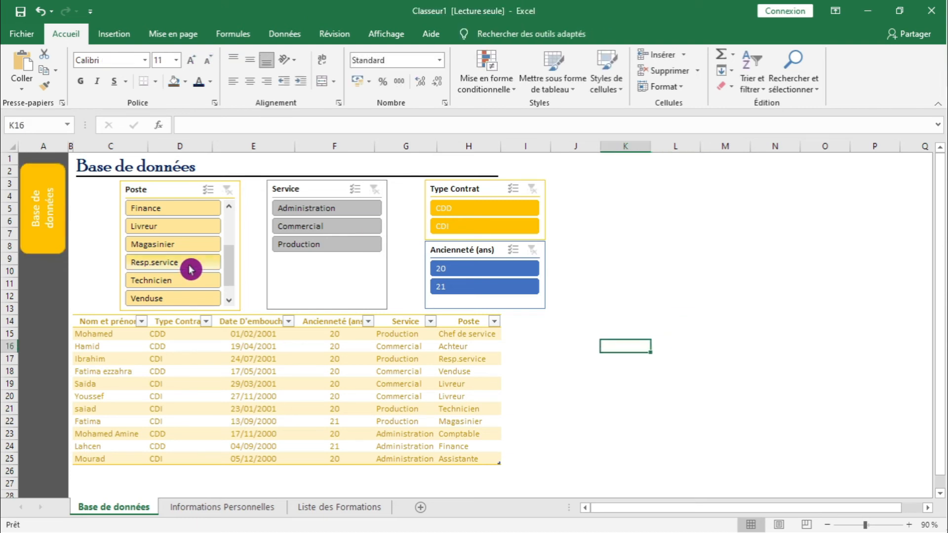
# Step: Duplicate the gold shape and place the copy directly beneath the original in column A
pyautogui.click(44, 166)
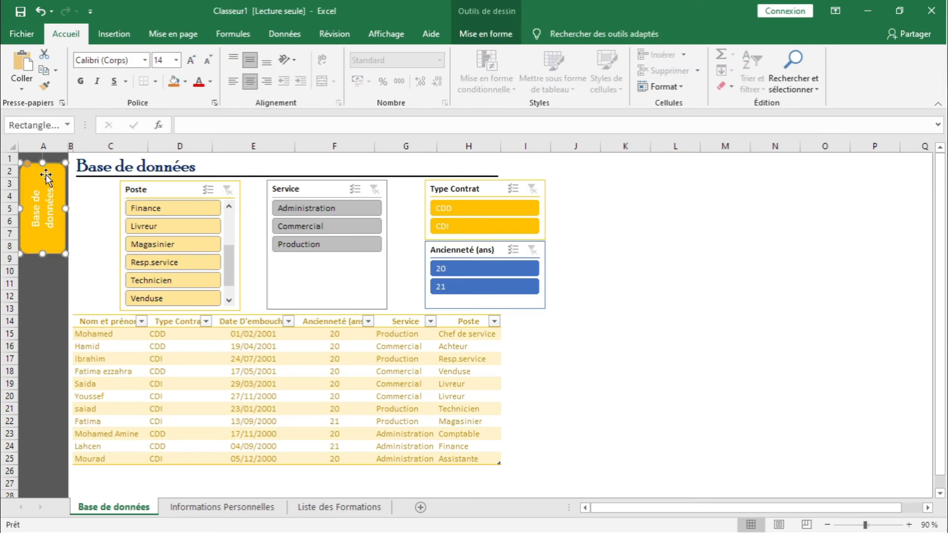
pyautogui.click(50, 286)
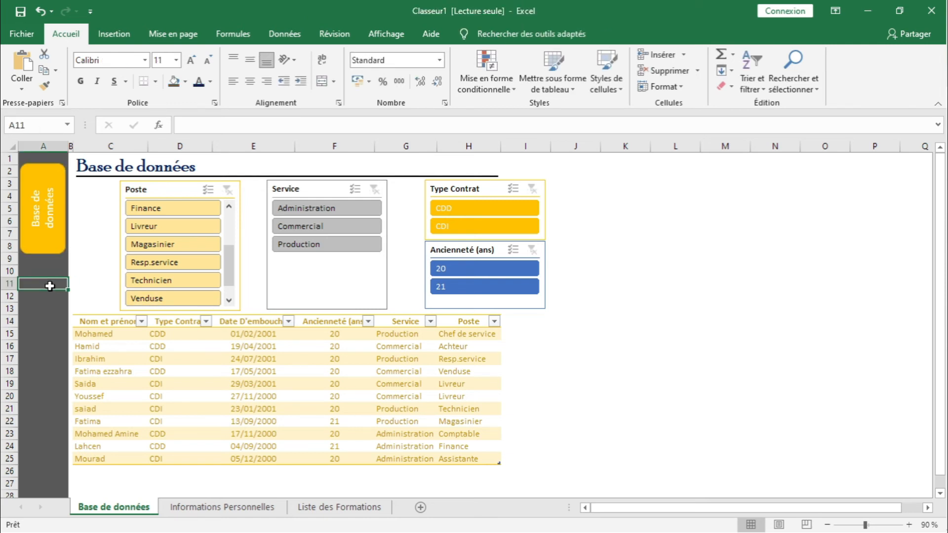
pyautogui.hotkey('ctrl', 'v')
pyautogui.moveTo(53, 290); pyautogui.dragTo(57, 270)
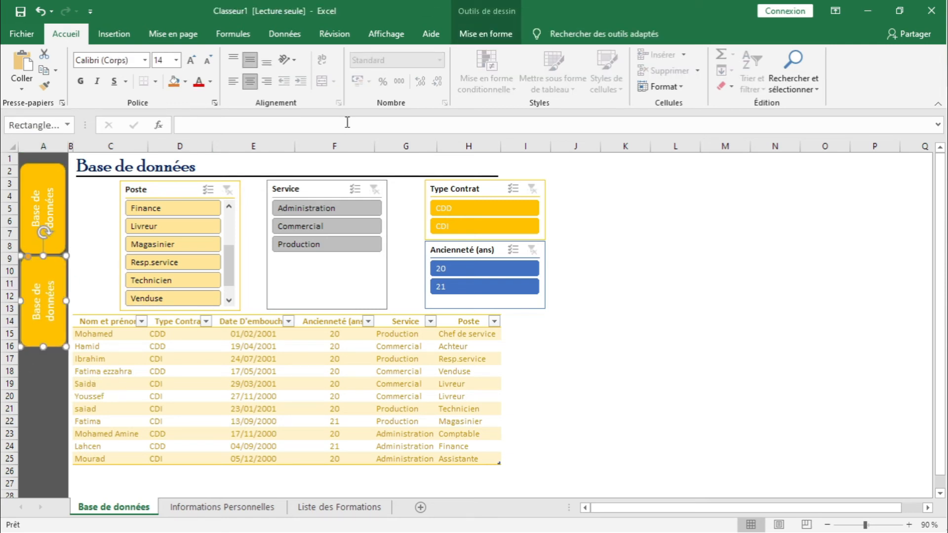
# Step: Give the second shape in column A the light green gradient theme style
pyautogui.click(481, 34)
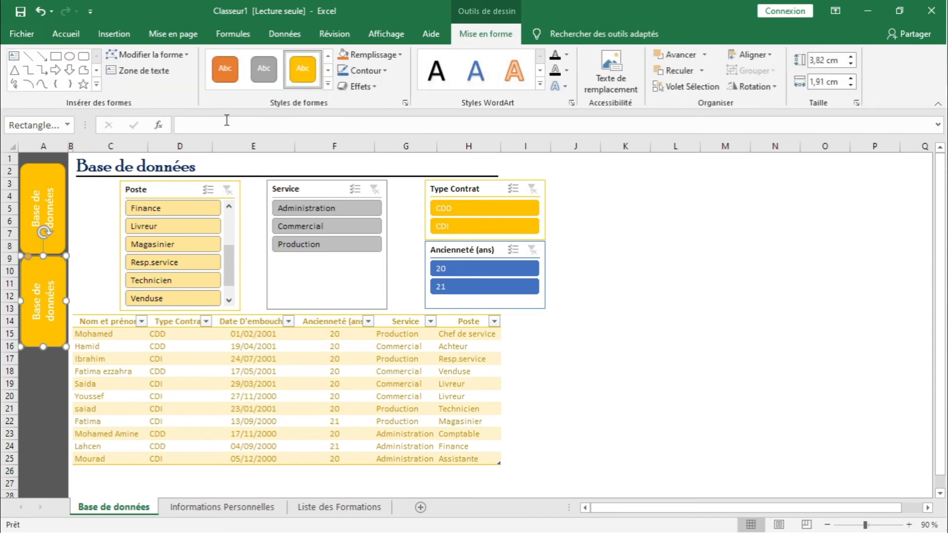
pyautogui.click(265, 81)
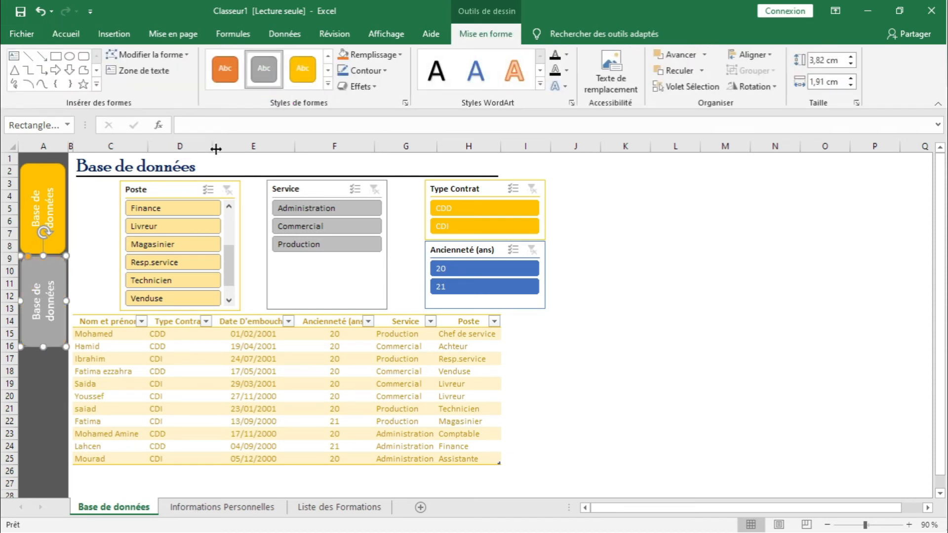
pyautogui.click(328, 84)
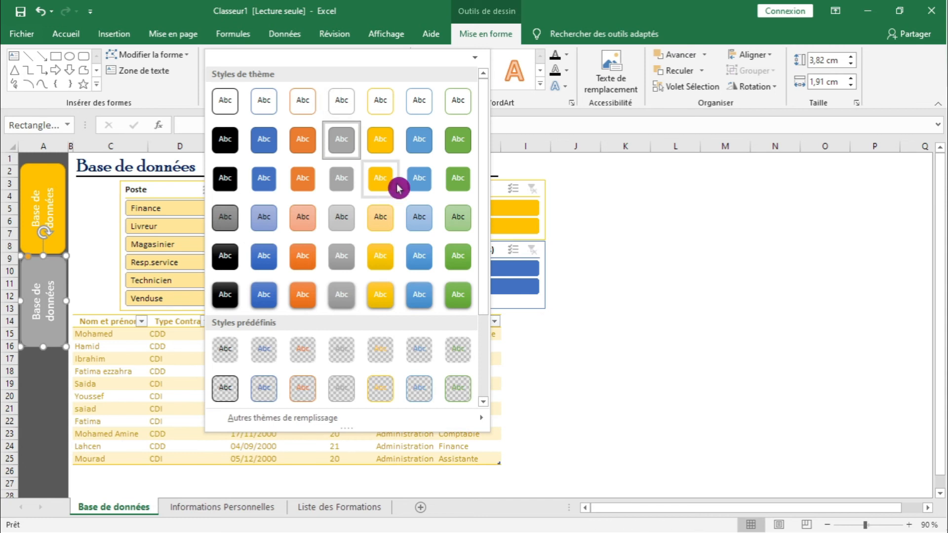
pyautogui.click(459, 223)
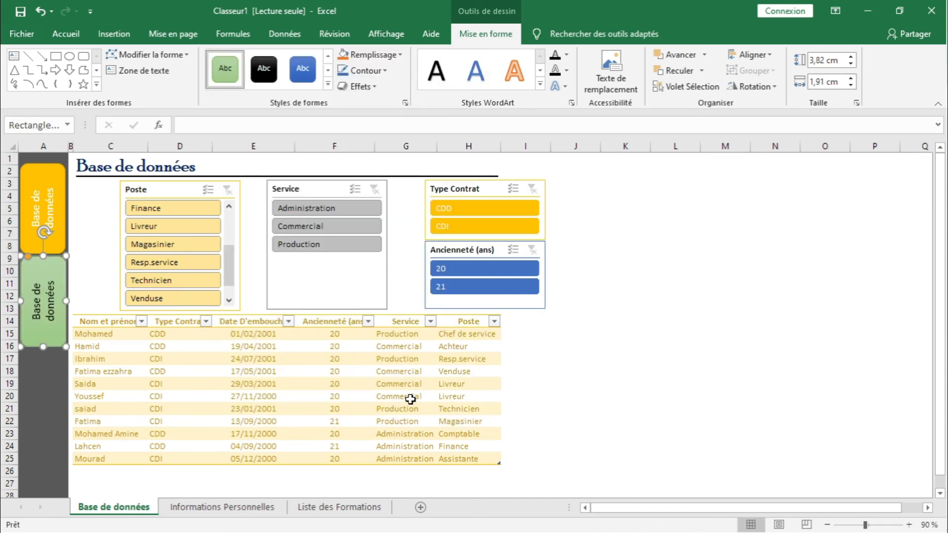
# Step: Replace the green shape's text with the sheet name Informations Personnelles
pyautogui.click(195, 509)
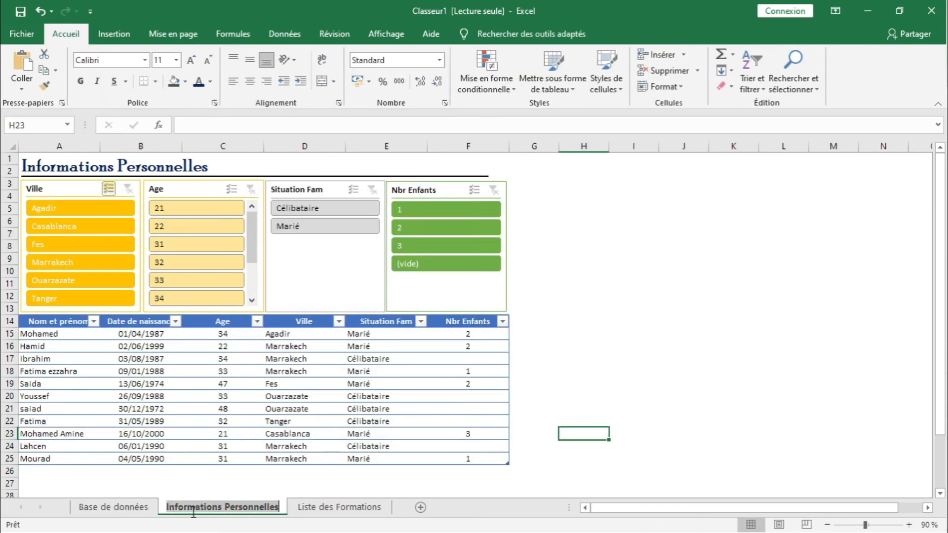
pyautogui.click(110, 509)
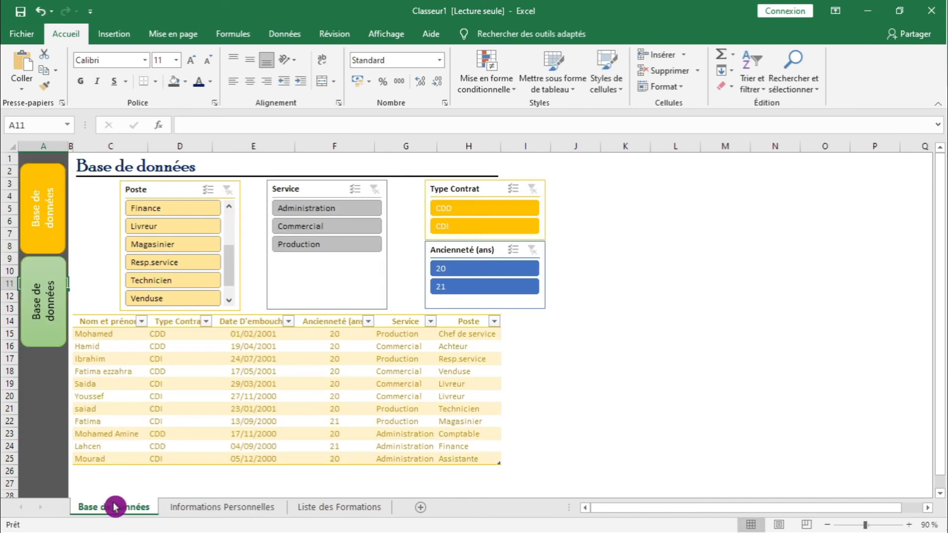
pyautogui.click(54, 317)
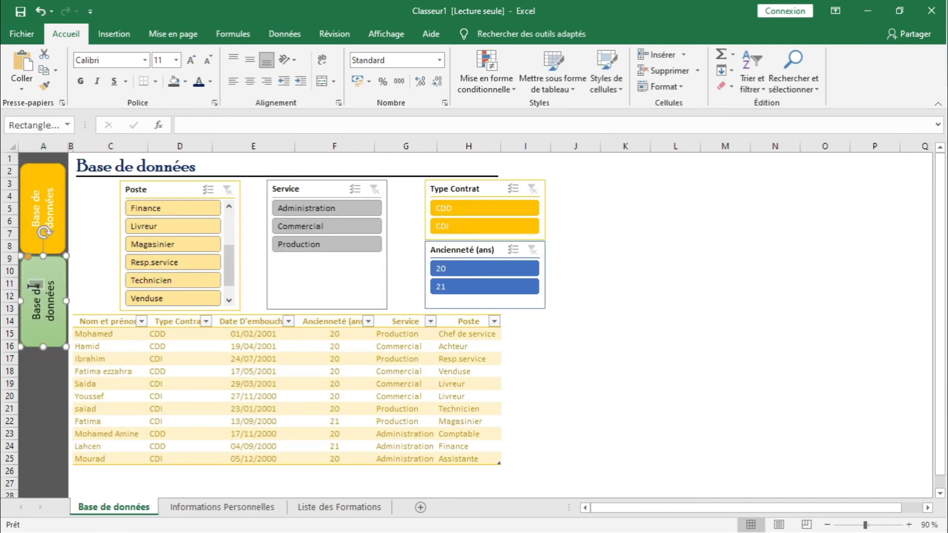
pyautogui.doubleClick(31, 300)
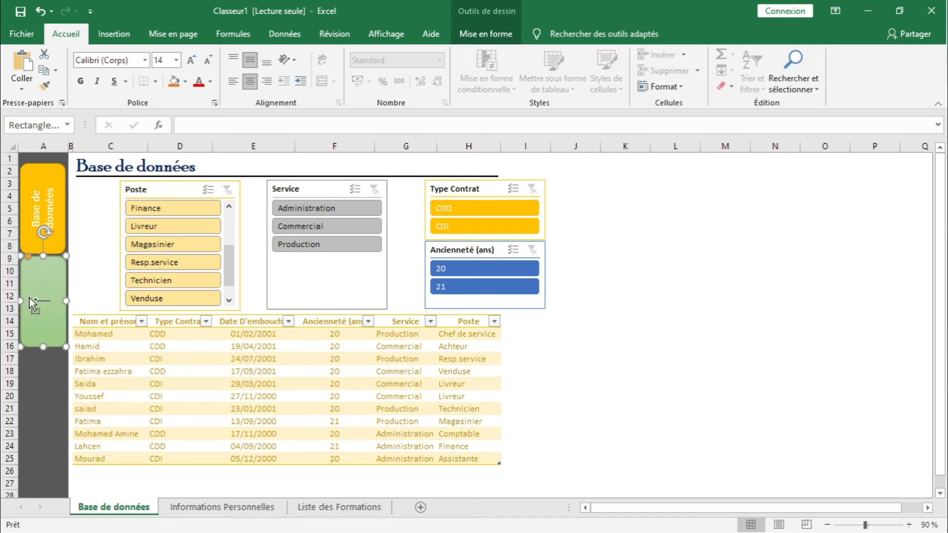
pyautogui.write('Informations Personnelles')
pyautogui.click(620, 435)
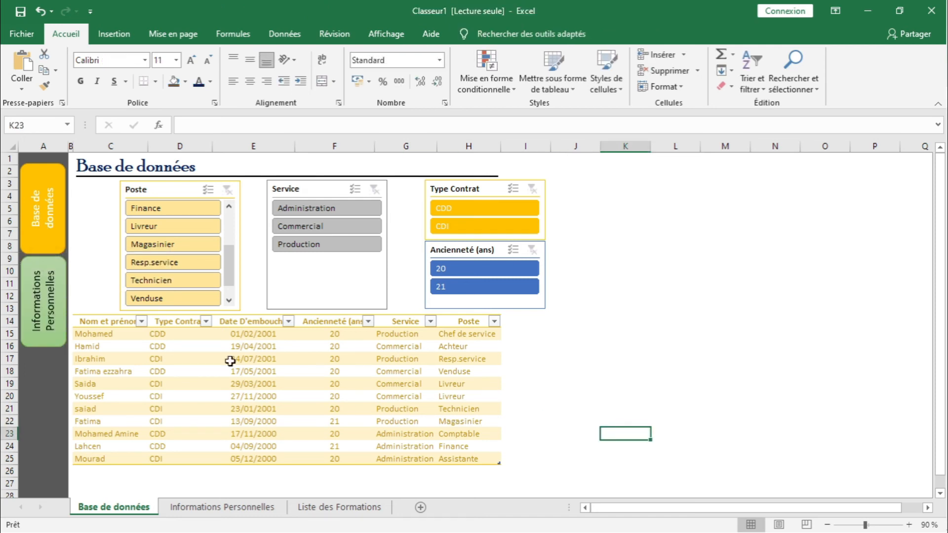
# Step: Duplicate the green shape directly below itself in column A and apply the blue gradient theme style to the copy
pyautogui.click(60, 348)
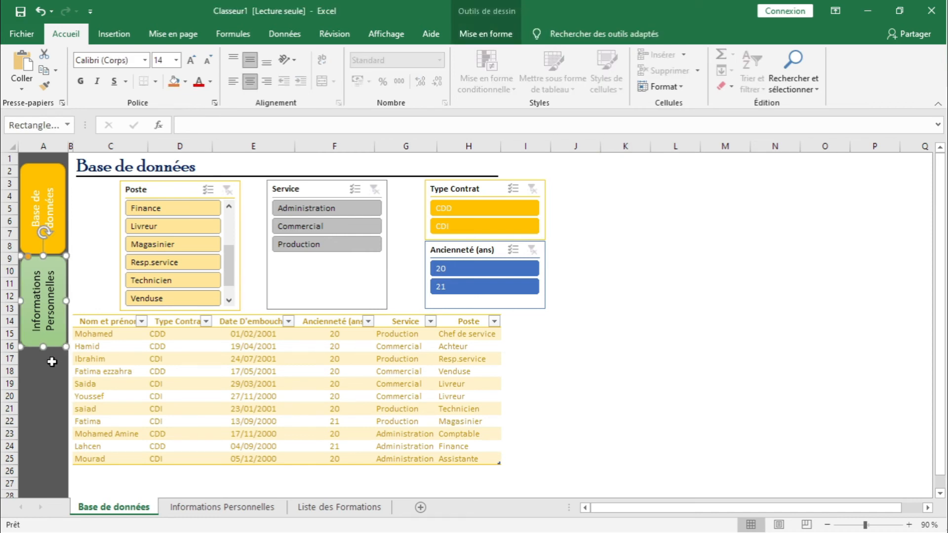
pyautogui.hotkey('ctrl', 'v')
pyautogui.moveTo(56, 368); pyautogui.dragTo(62, 365)
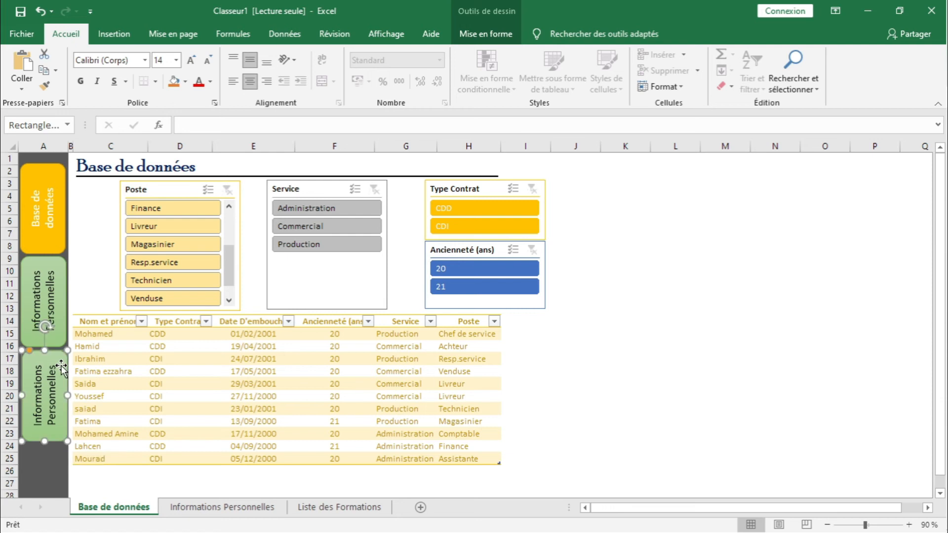
pyautogui.click(492, 37)
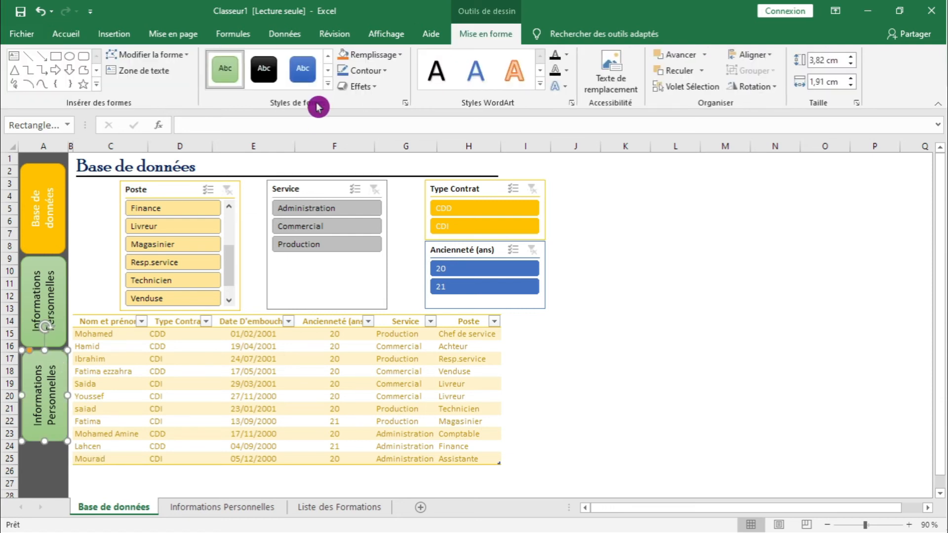
pyautogui.click(306, 74)
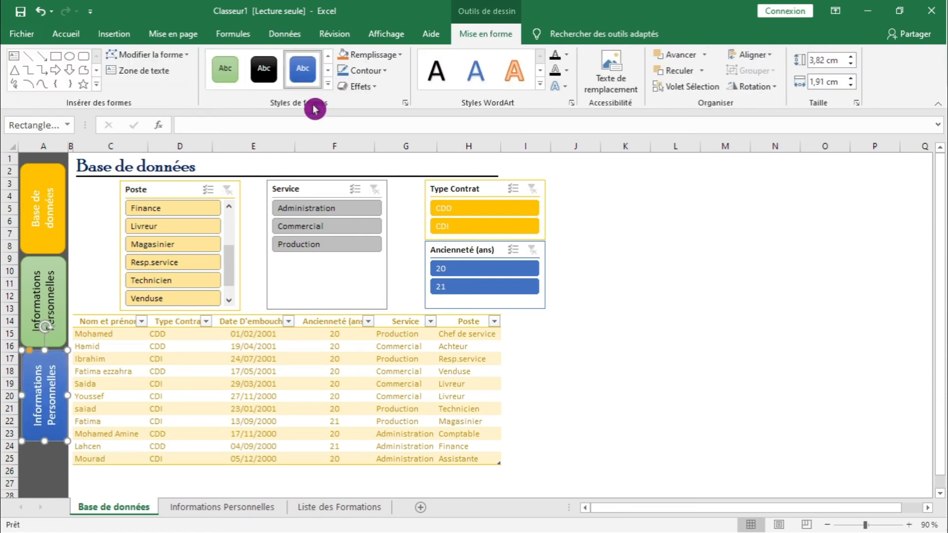
# Step: Replace the blue shape's text with the sheet name Liste des Formations
pyautogui.click(334, 508)
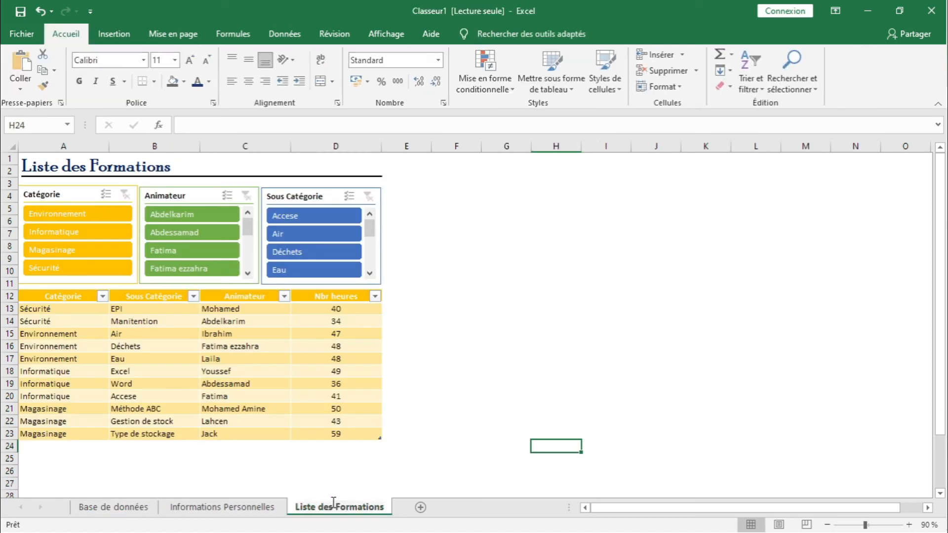
pyautogui.click(99, 507)
pyautogui.click(62, 398)
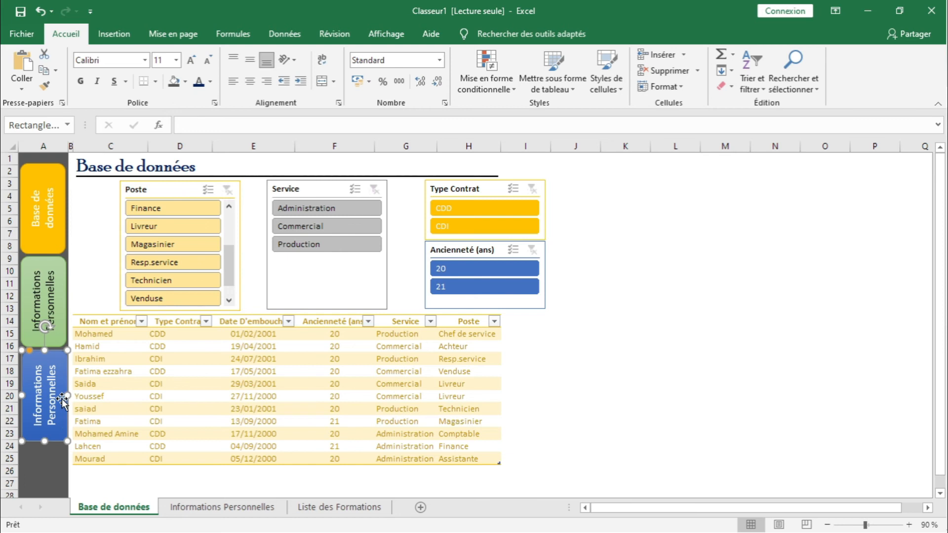
pyautogui.tripleClick(52, 425)
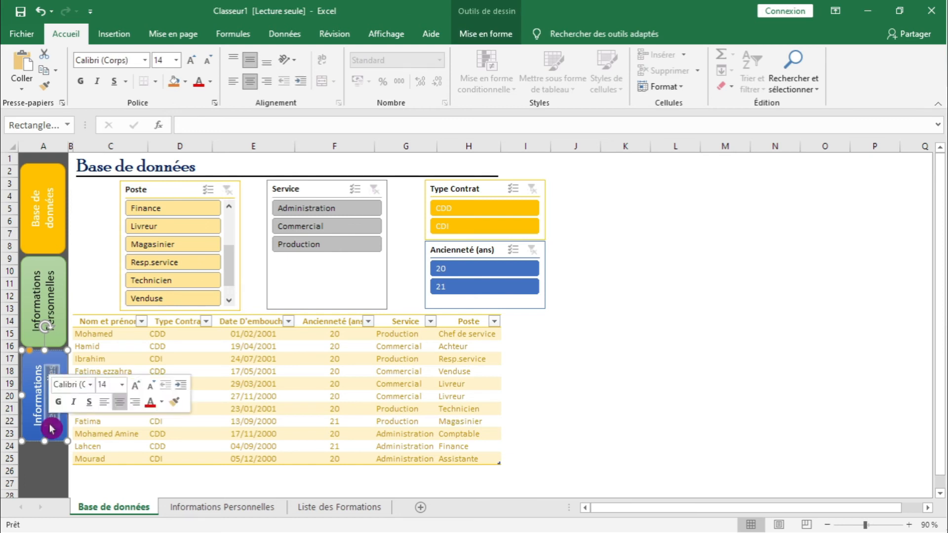
pyautogui.write('Liste des Formations')
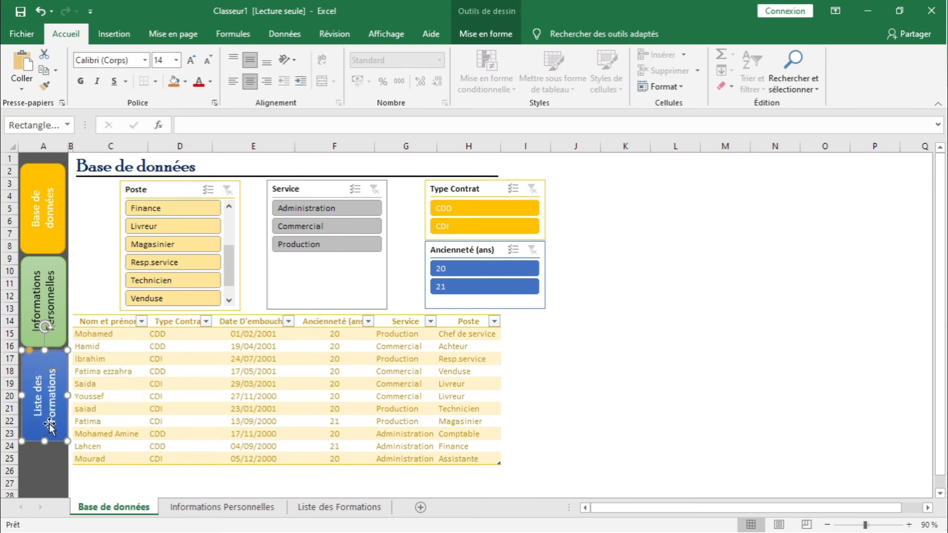
pyautogui.click(641, 439)
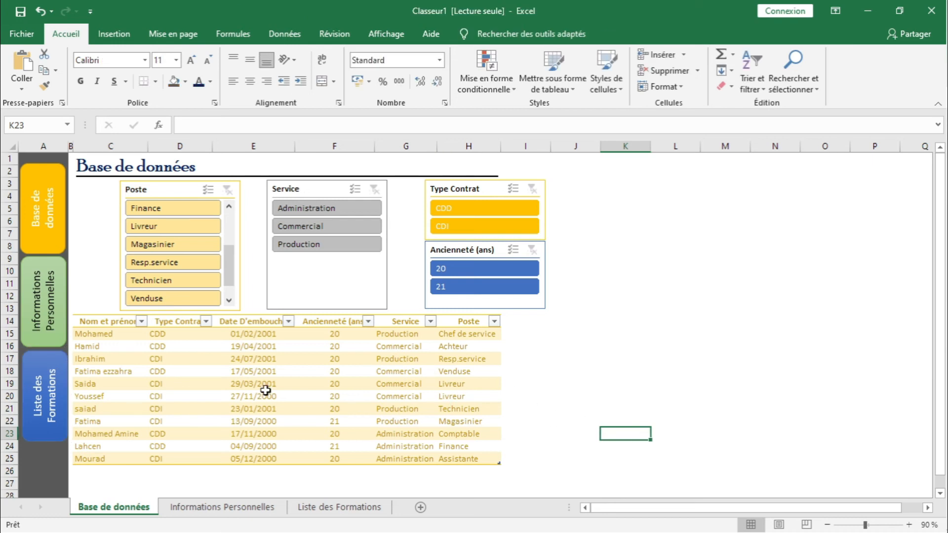
# Step: Move the blue and green shapes down in column A, leaving gaps between the three shapes
pyautogui.click(67, 364)
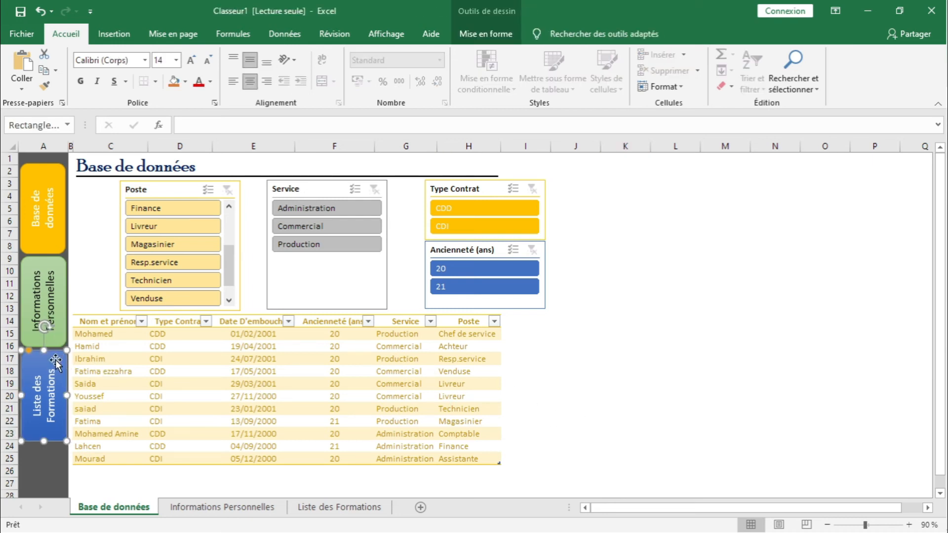
pyautogui.moveTo(54, 360); pyautogui.dragTo(53, 381)
pyautogui.moveTo(57, 342); pyautogui.dragTo(58, 354)
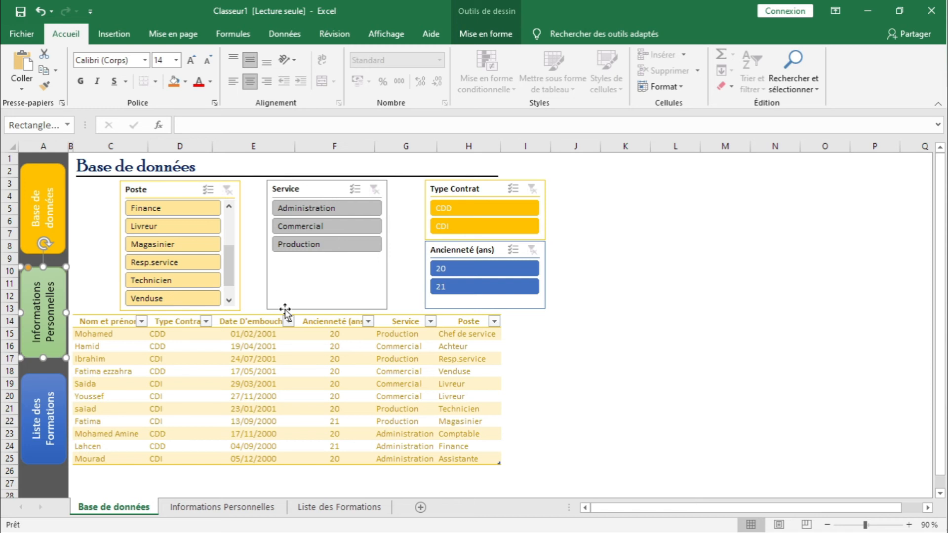
pyautogui.click(691, 411)
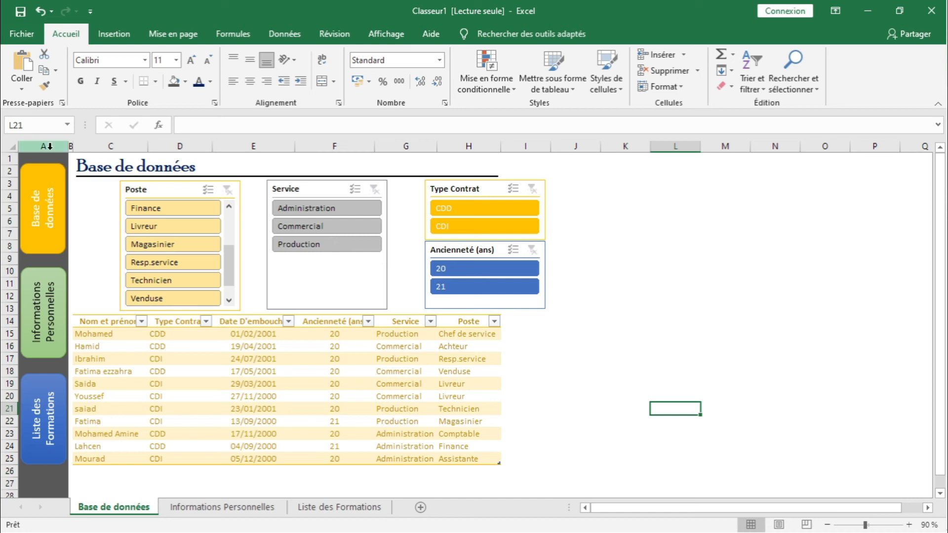
pyautogui.click(93, 238)
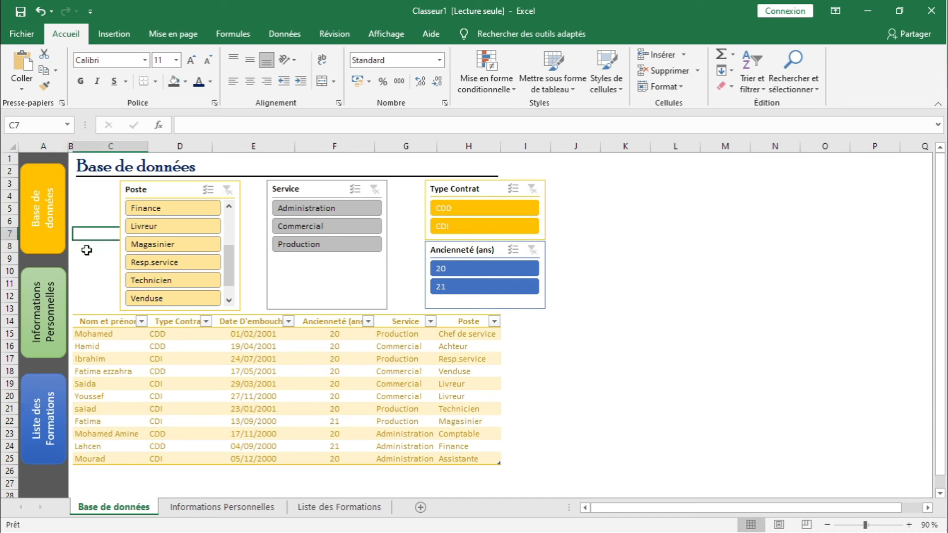
# Step: Hyperlink the gold shape to cell A1 of the Base de données sheet in Classeur1.xlsx
pyautogui.click(55, 240)
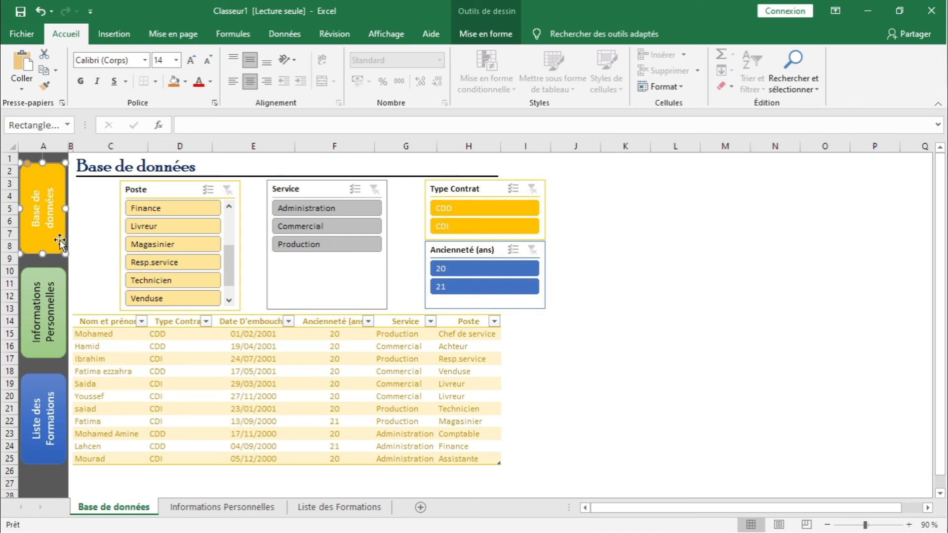
pyautogui.rightClick(59, 240)
pyautogui.press('Escape')
pyautogui.rightClick(58, 233)
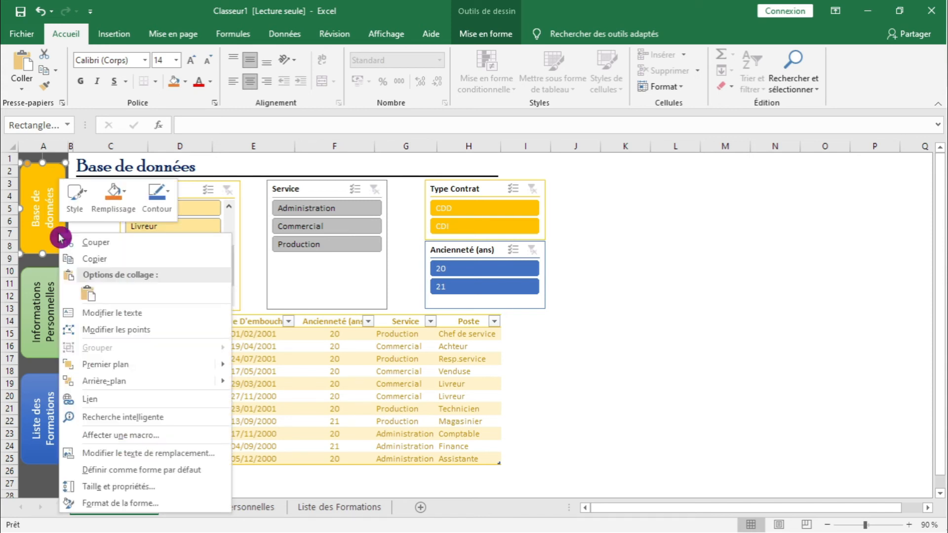
pyautogui.click(124, 401)
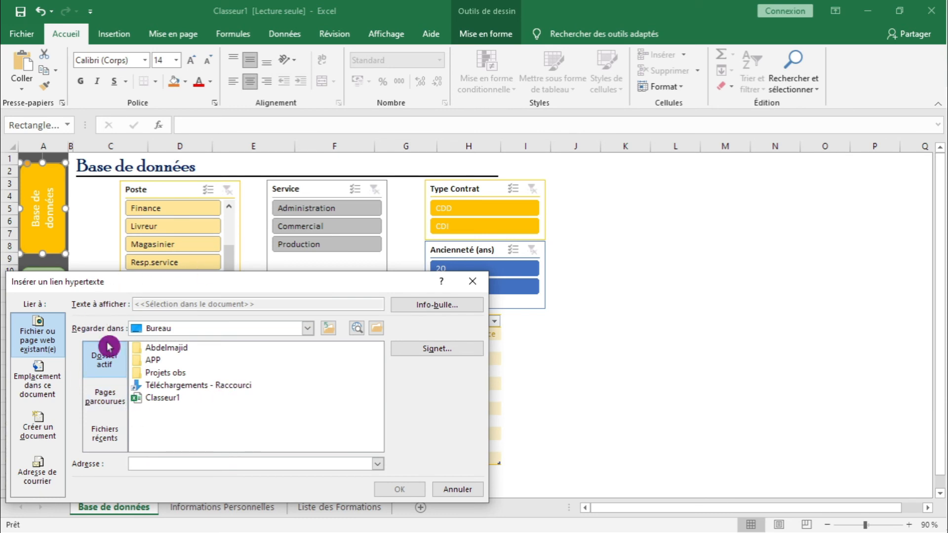
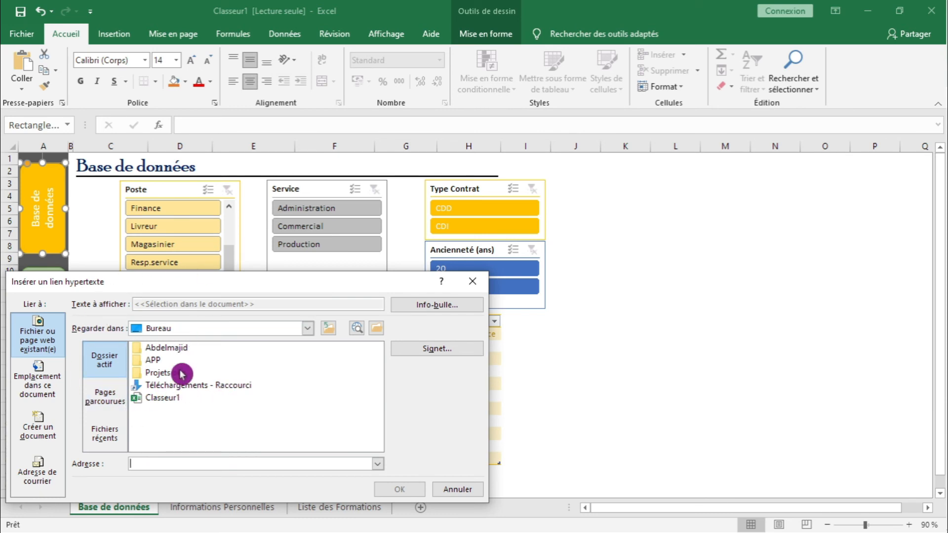
pyautogui.click(178, 400)
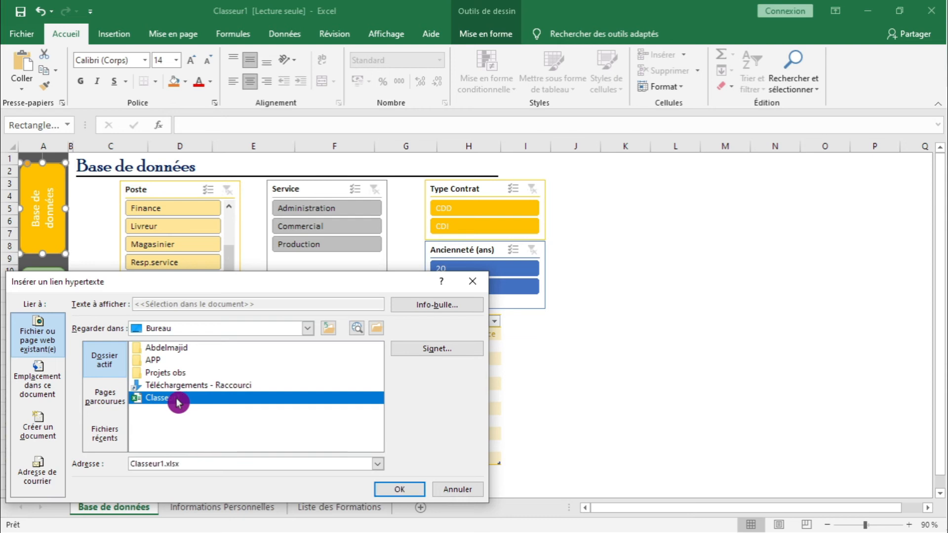
pyautogui.click(439, 351)
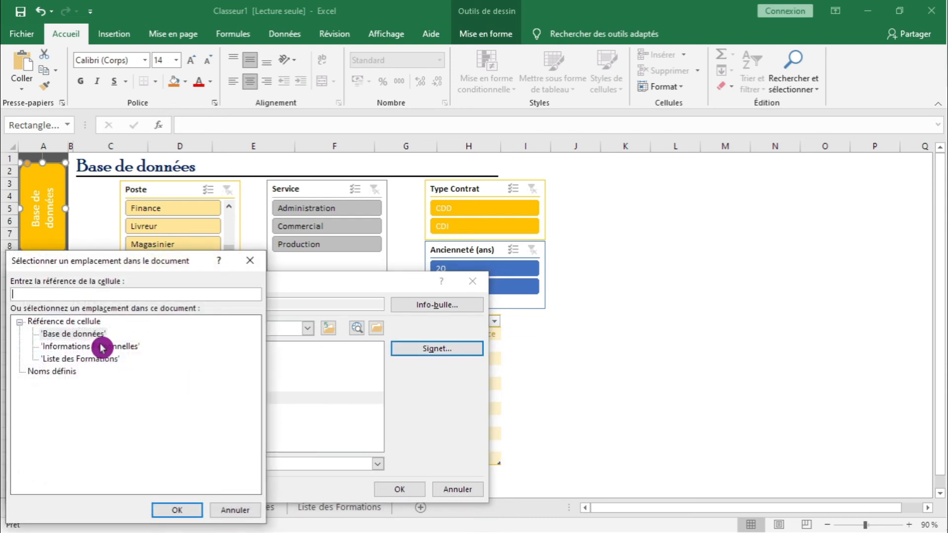
pyautogui.click(82, 339)
pyautogui.click(168, 509)
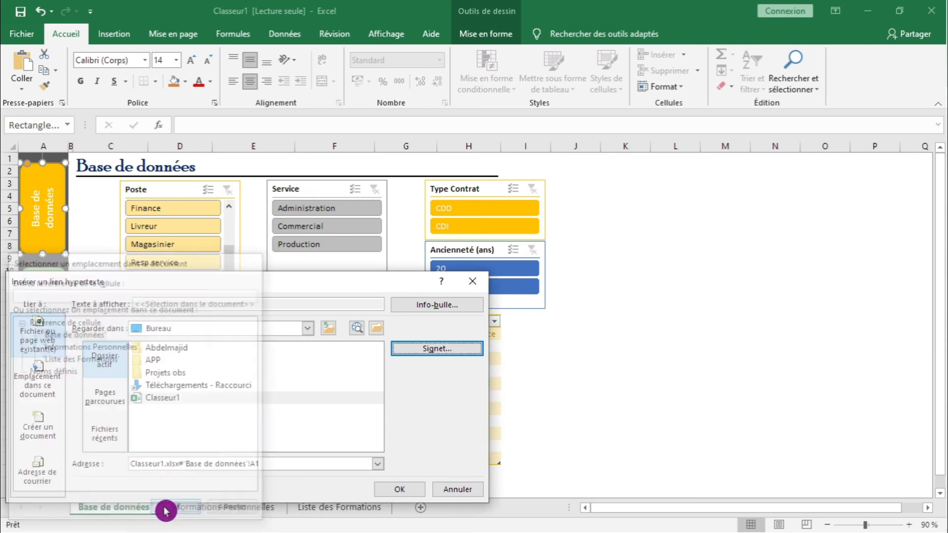
pyautogui.click(387, 490)
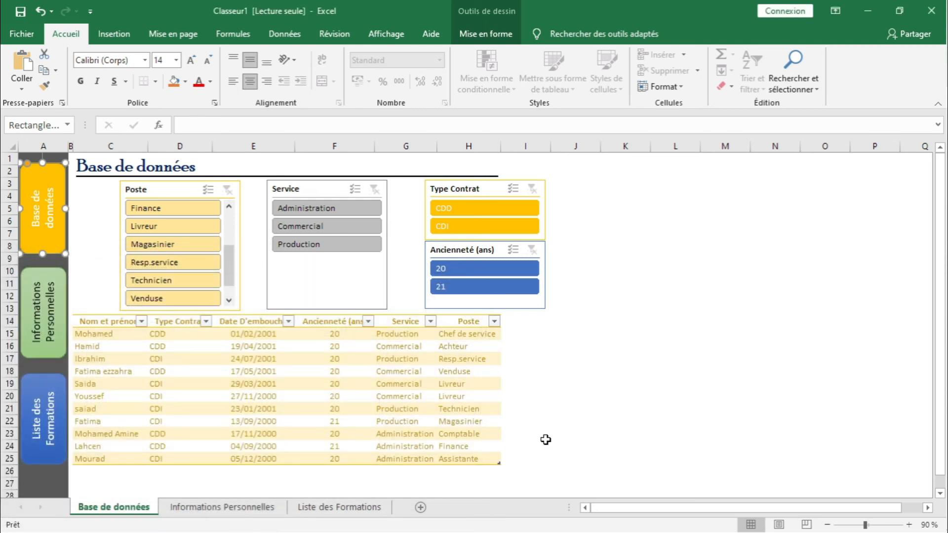
pyautogui.click(625, 414)
# Step: Hyperlink the green shape to cell A1 of the Informations Personnelles sheet in Classeur1.xlsx
pyautogui.click(61, 309)
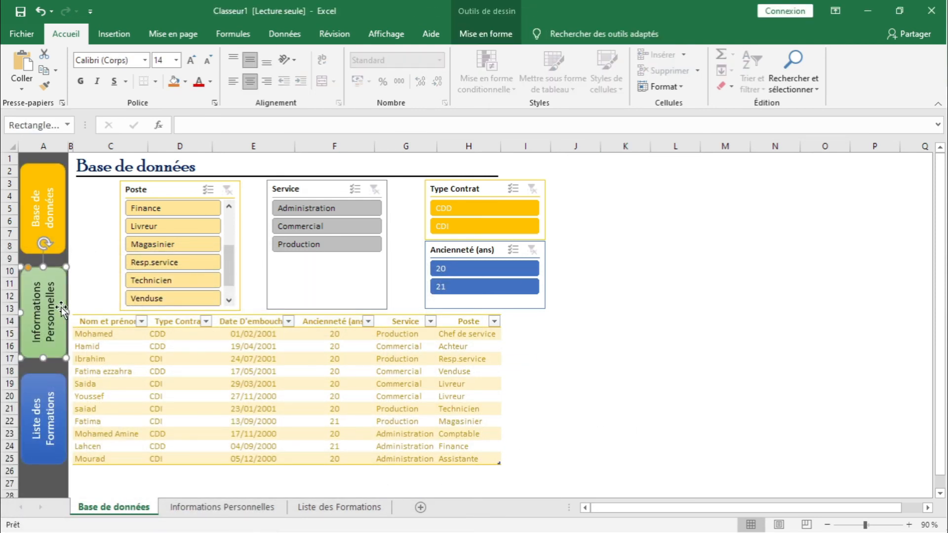
pyautogui.rightClick(61, 309)
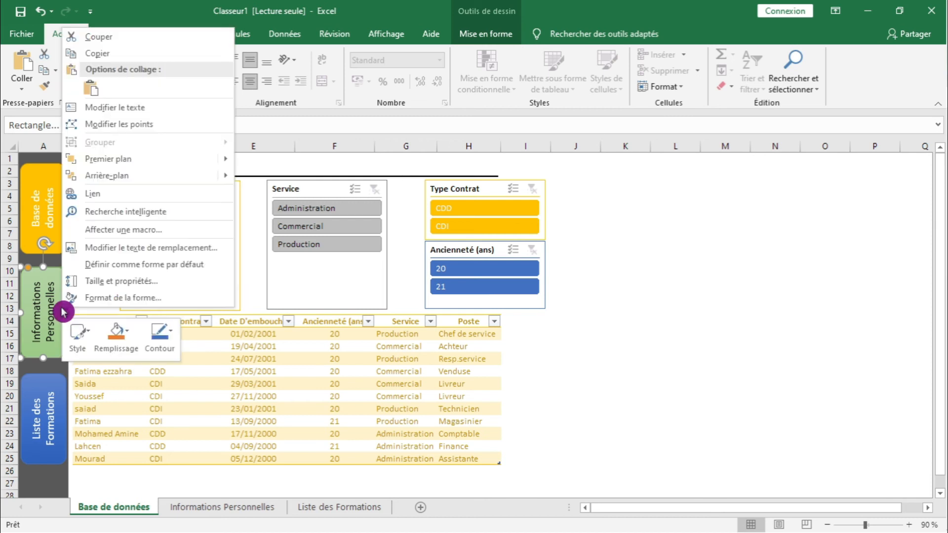
pyautogui.click(130, 194)
pyautogui.click(173, 193)
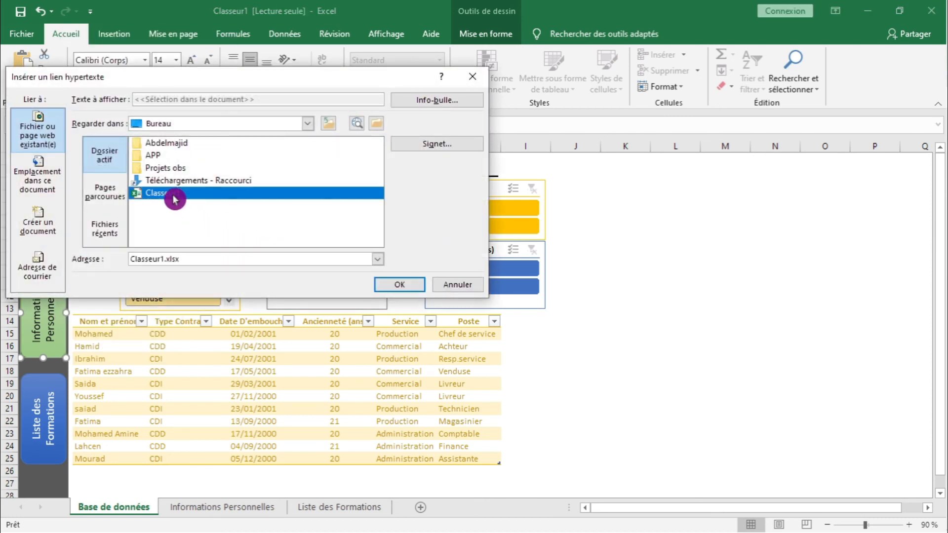
pyautogui.click(425, 146)
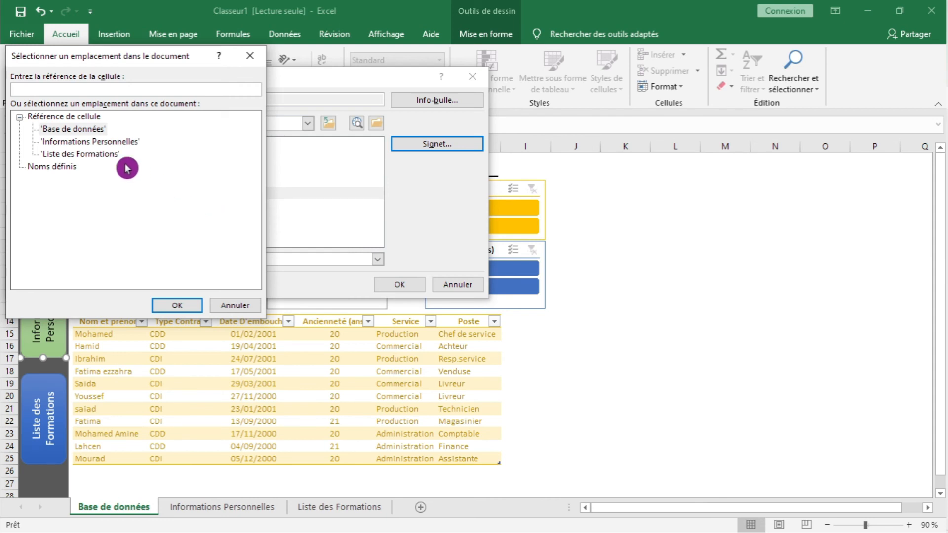
pyautogui.click(120, 144)
pyautogui.click(177, 307)
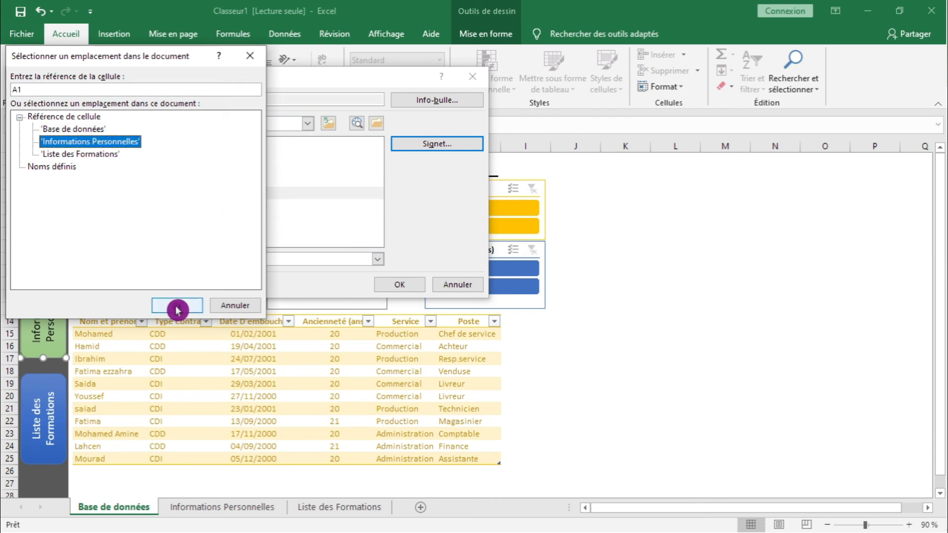
pyautogui.click(399, 285)
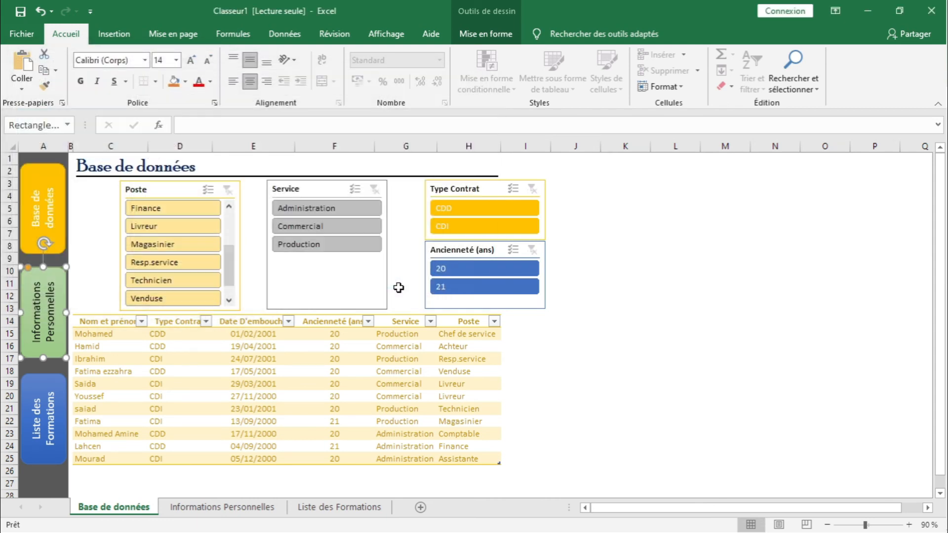
# Step: Hyperlink the blue shape to cell A1 of the Liste des Formations sheet in Classeur1.xlsx
pyautogui.click(64, 401)
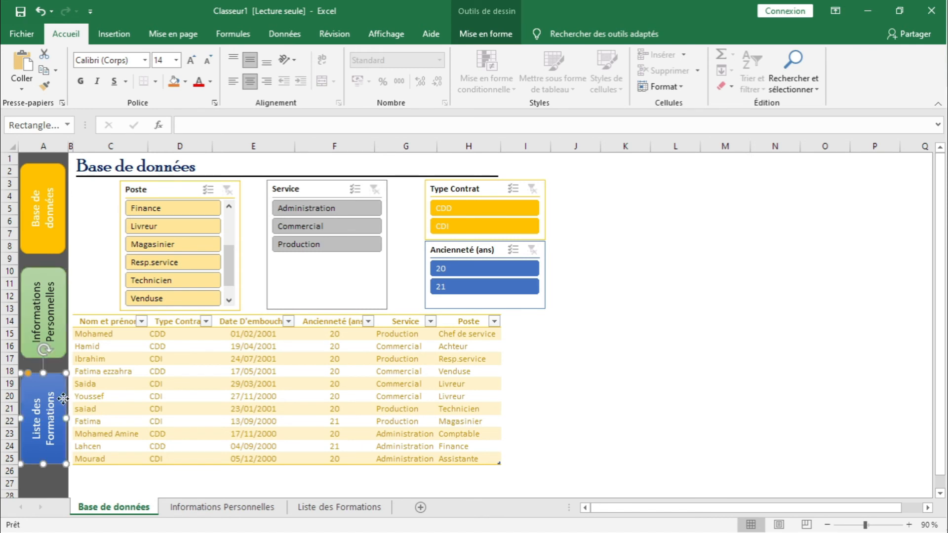
pyautogui.rightClick(63, 399)
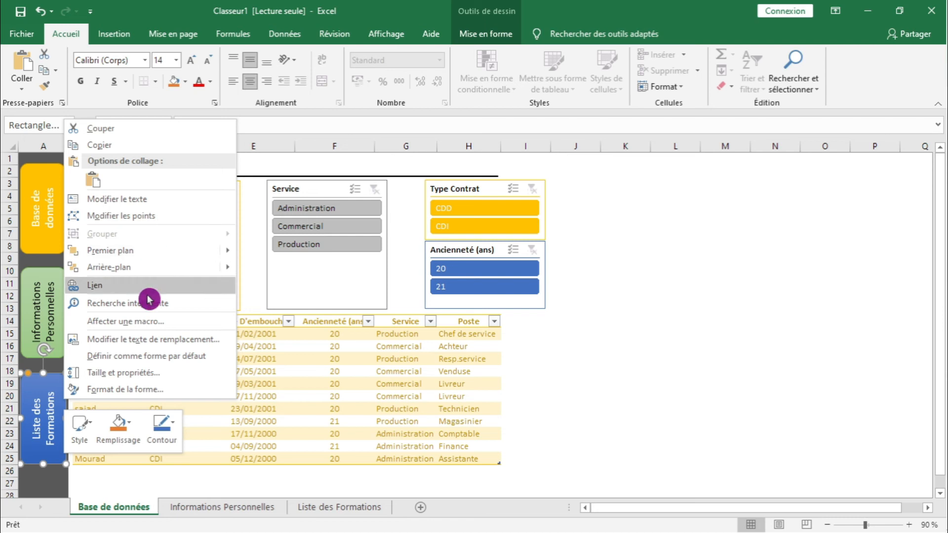
pyautogui.click(172, 290)
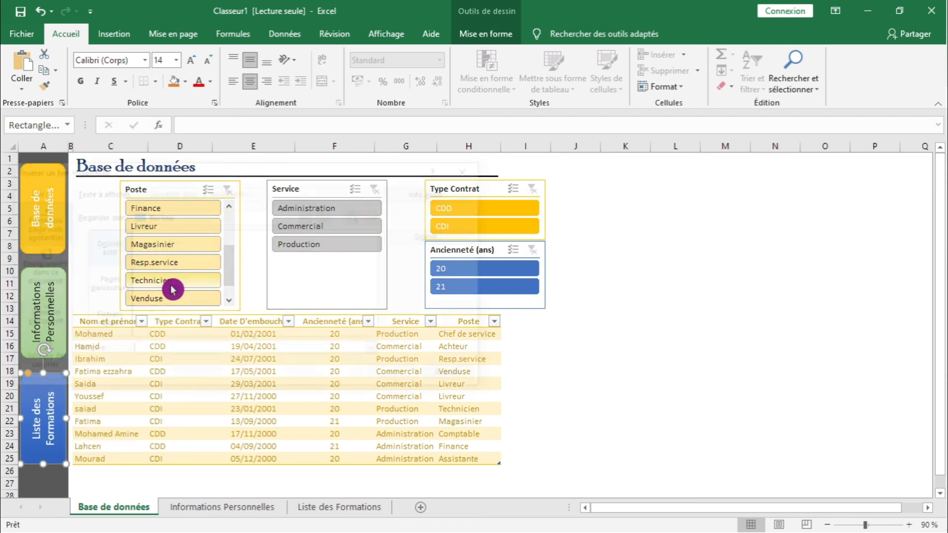
pyautogui.click(192, 289)
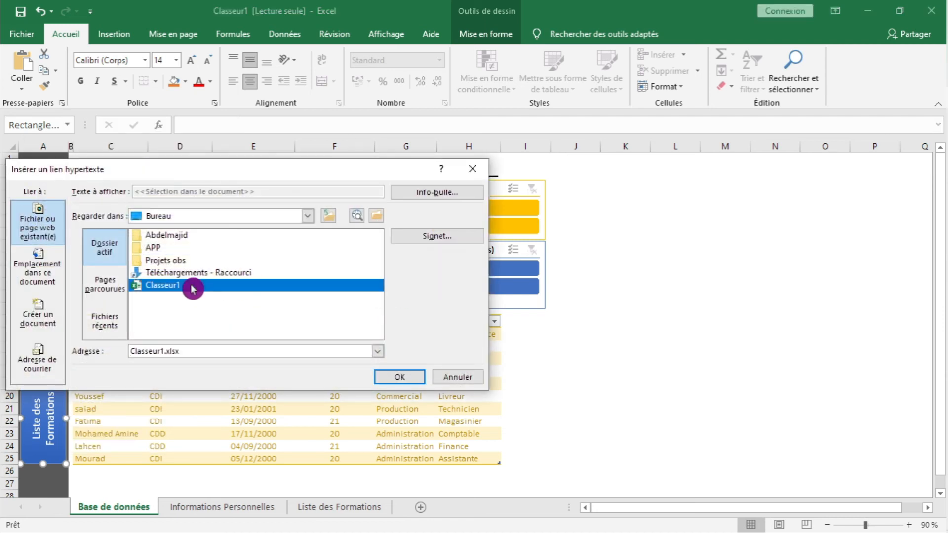
pyautogui.click(410, 239)
pyautogui.click(145, 247)
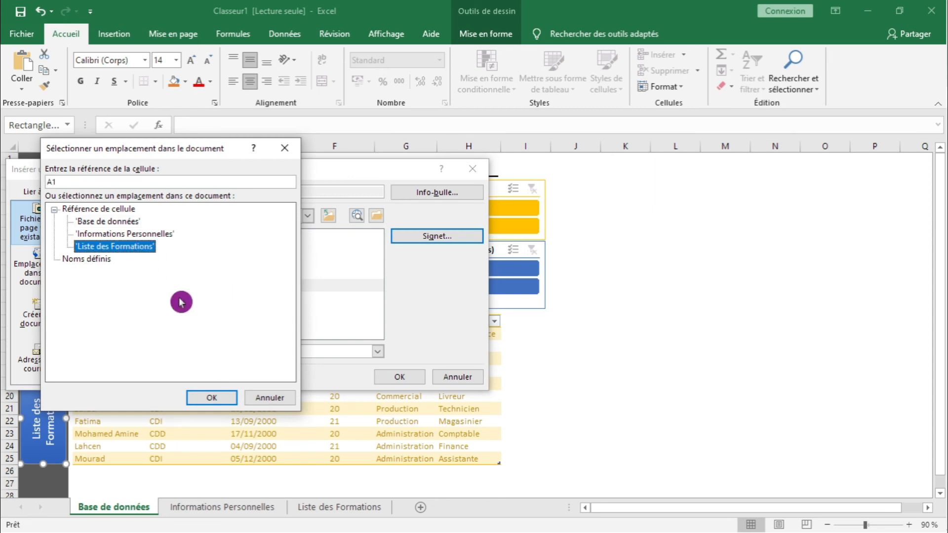
pyautogui.click(207, 398)
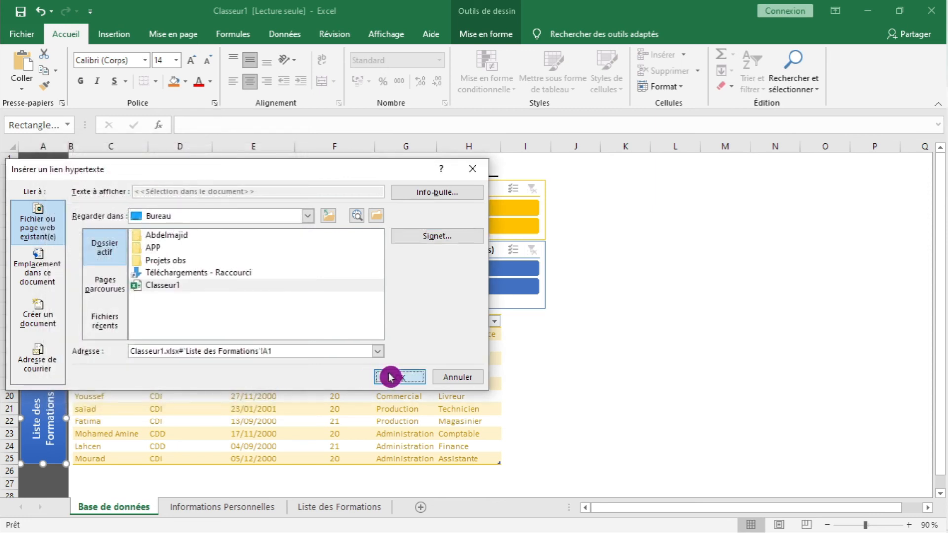
pyautogui.click(398, 377)
pyautogui.click(609, 422)
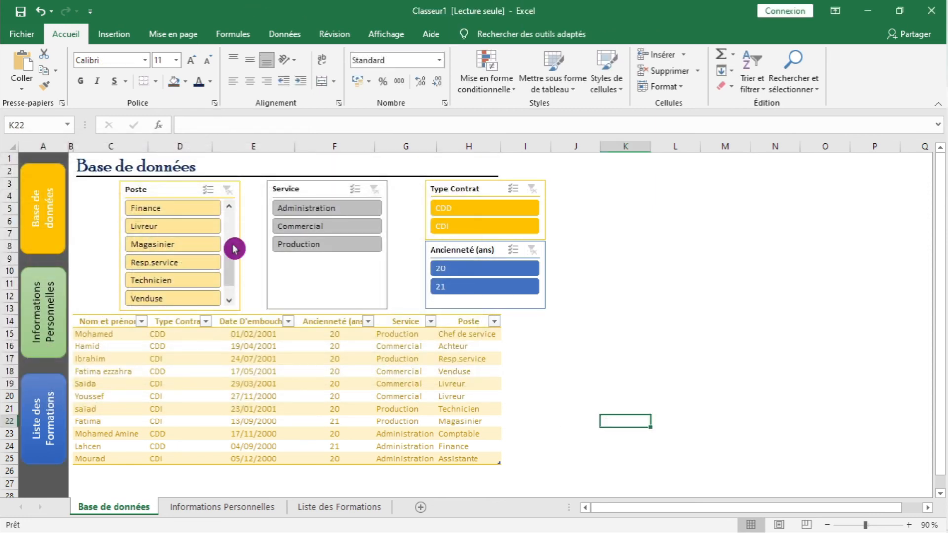
# Step: Copy columns A and B of the Base de données sheet, including the three linked shapes
pyautogui.click(32, 144)
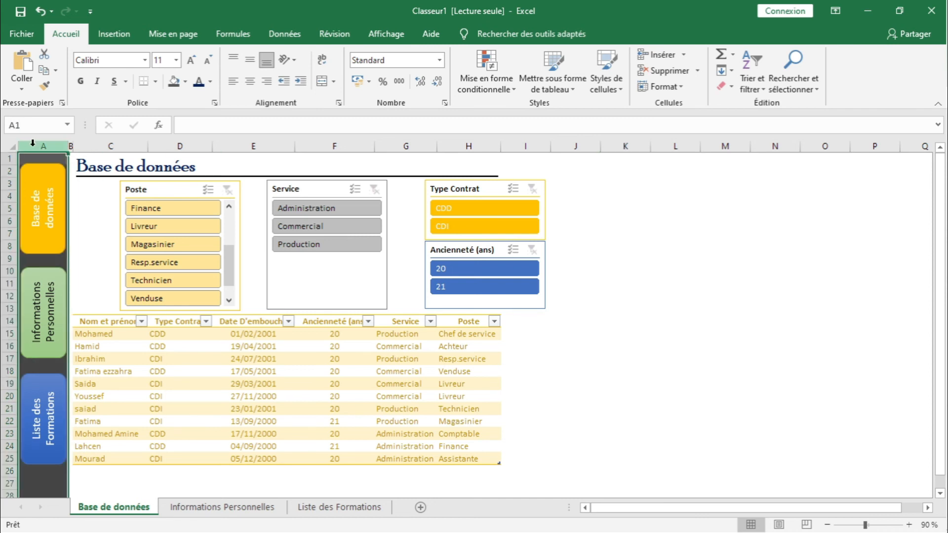
pyautogui.moveTo(32, 143); pyautogui.dragTo(71, 145)
pyautogui.rightClick(32, 144)
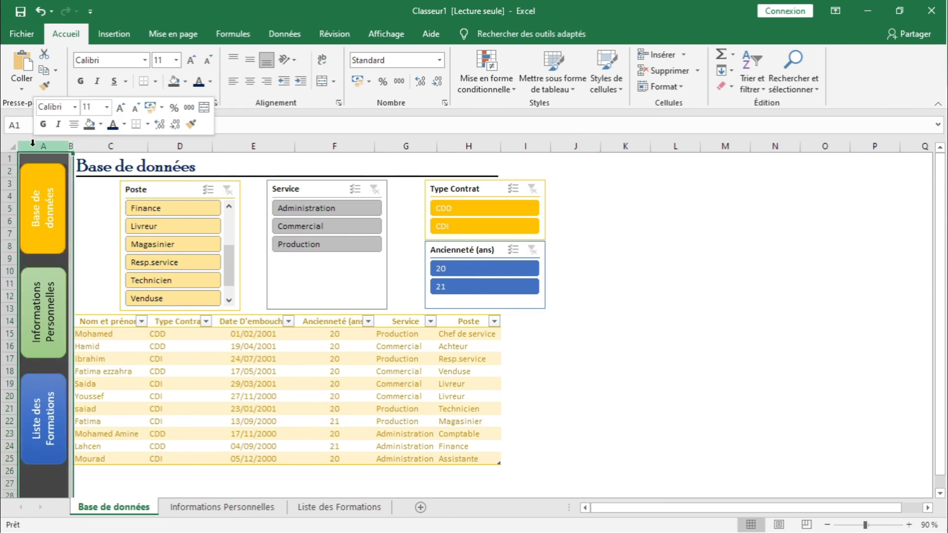
pyautogui.click(81, 173)
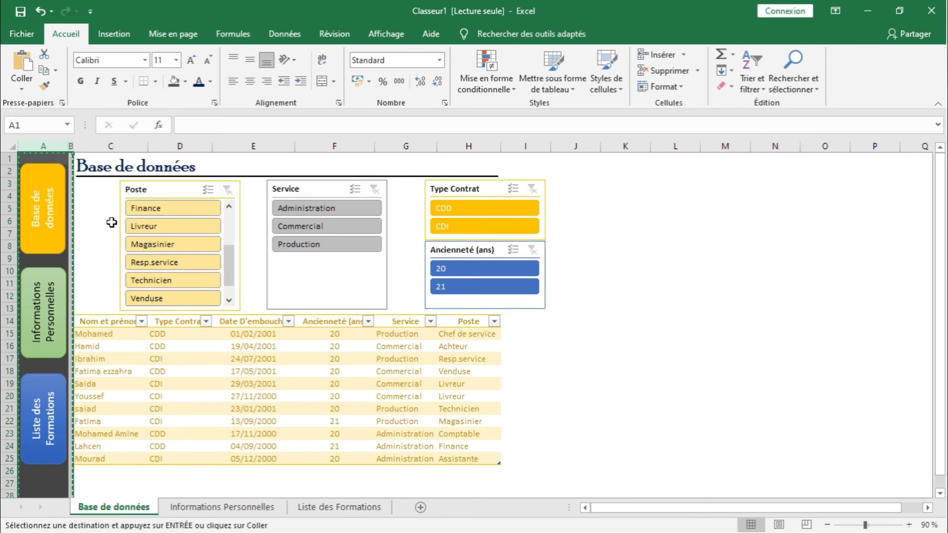
# Step: Insert the copied columns before column A of the Informations Personnelles sheet
pyautogui.click(218, 509)
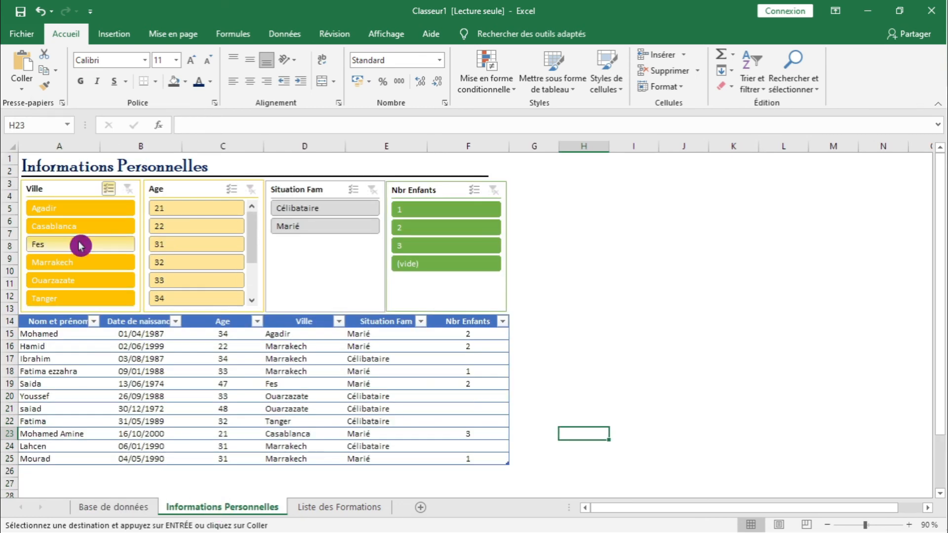
pyautogui.click(35, 143)
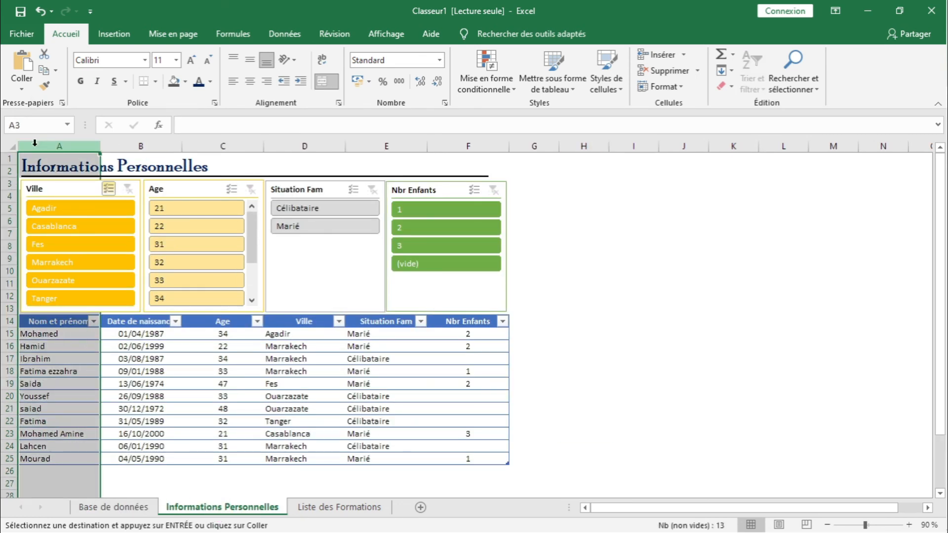
pyautogui.rightClick(35, 143)
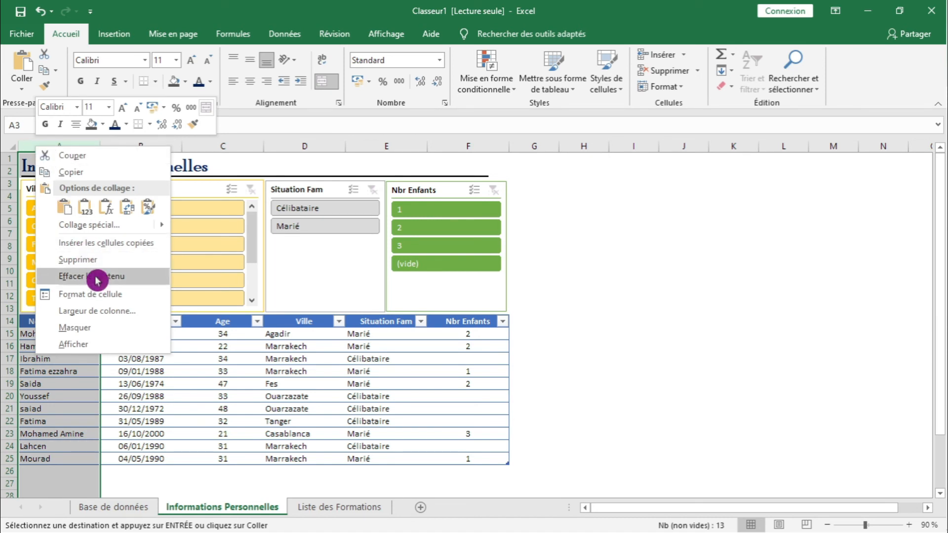
pyautogui.click(115, 247)
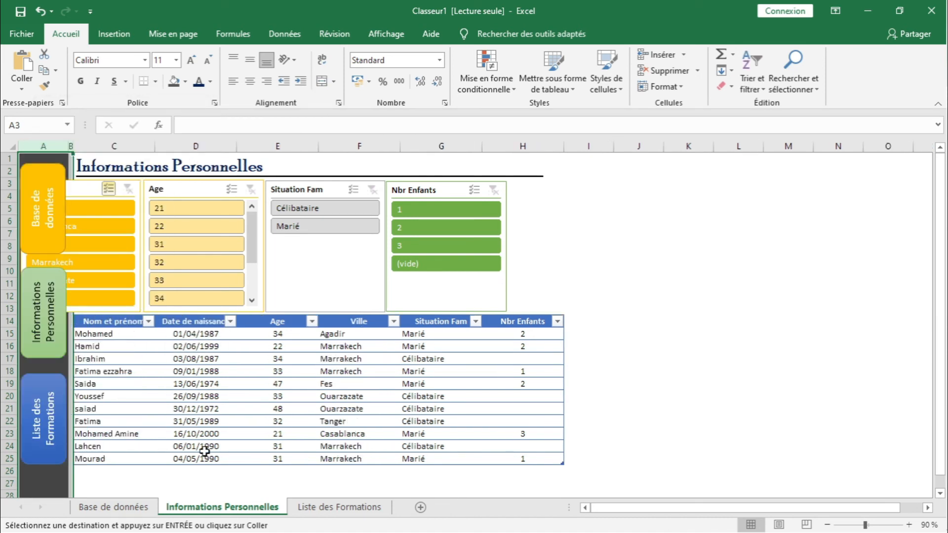
# Step: Insert the copied columns before column A of the Liste des Formations sheet
pyautogui.click(316, 510)
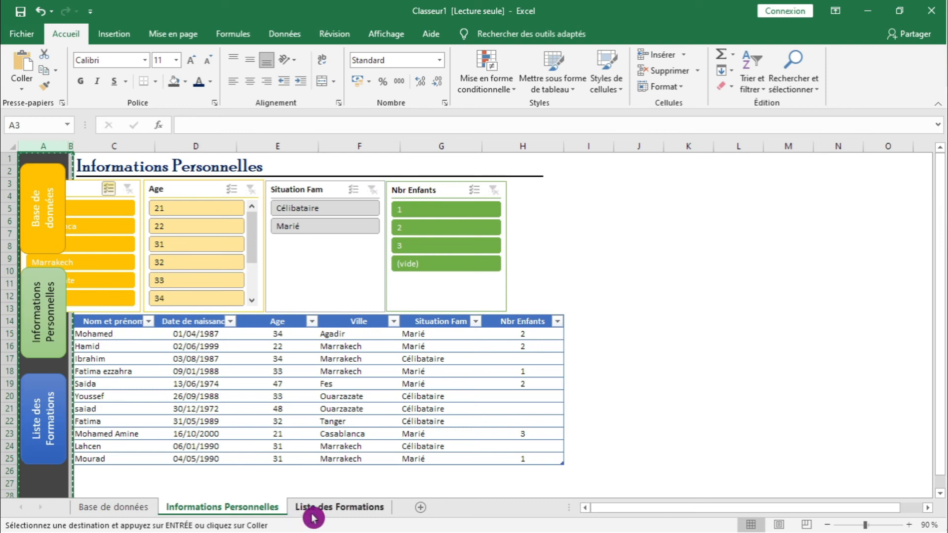
pyautogui.rightClick(51, 142)
pyautogui.click(114, 242)
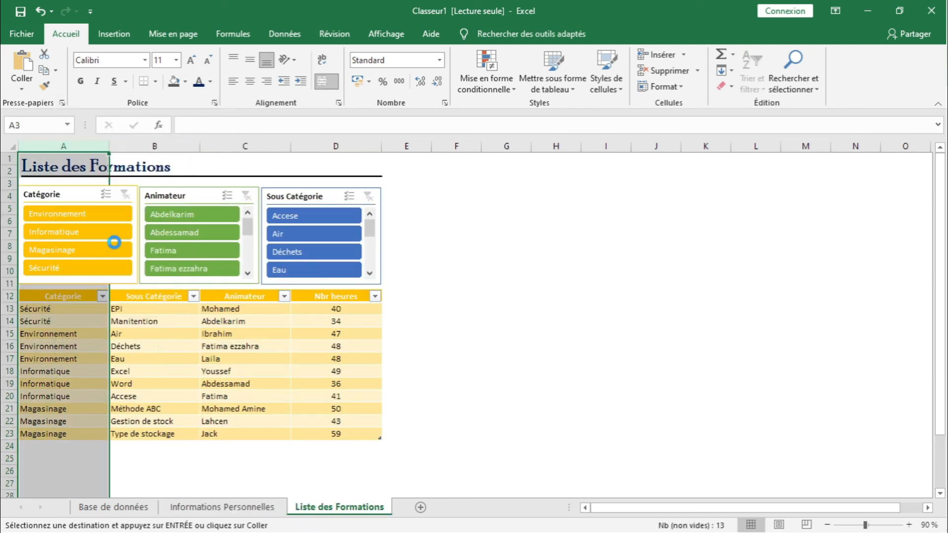
pyautogui.click(346, 485)
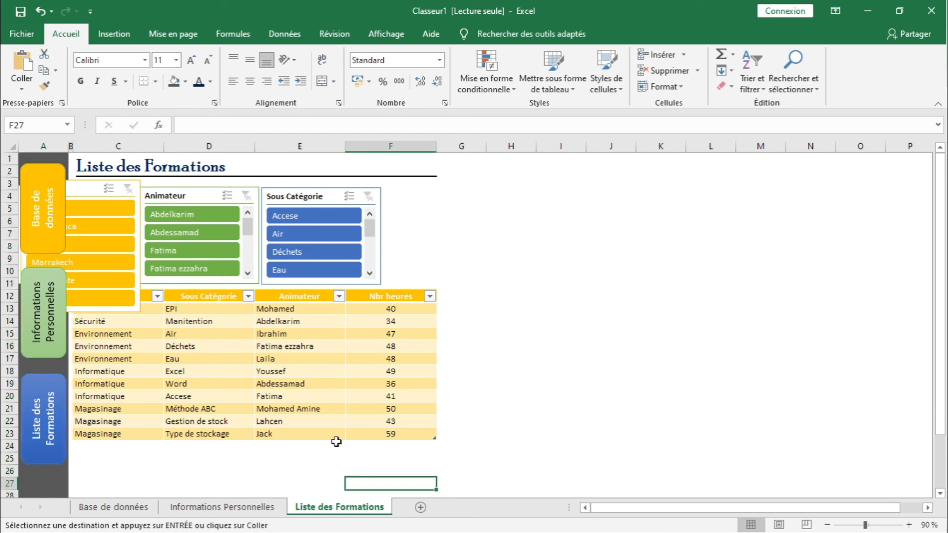
# Step: Try to shift the Liste des Formations slicers to the right, clear of the shape column
pyautogui.click(78, 180)
pyautogui.keyDown('ctrl'); pyautogui.click(170, 196); pyautogui.keyUp('ctrl')
pyautogui.keyDown('ctrl'); pyautogui.click(285, 197); pyautogui.keyUp('ctrl')
pyautogui.moveTo(285, 200); pyautogui.dragTo(379, 205)
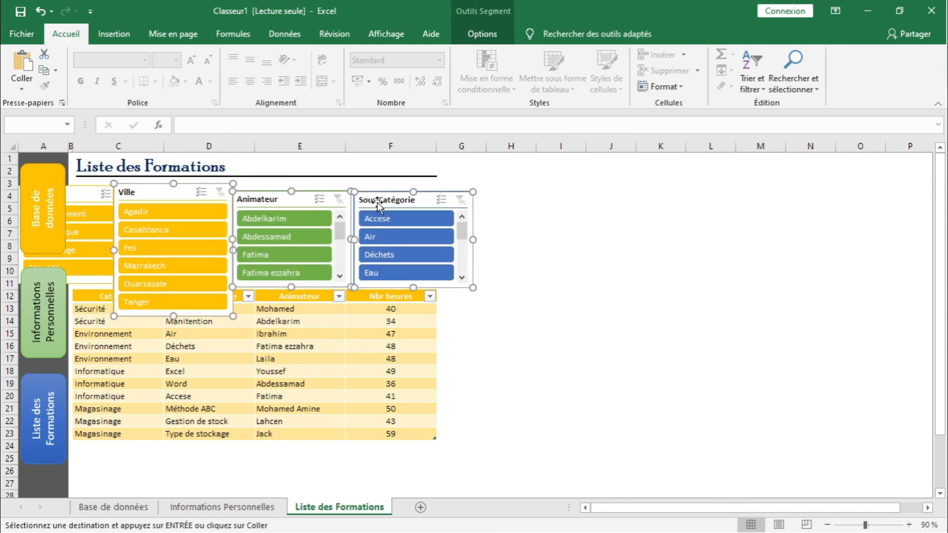
# Step: Undo the slicer move and the column insertions on Liste des Formations and Informations Personnelles
pyautogui.hotkey('ctrl', 'z')
pyautogui.hotkey('ctrl', 'z')
pyautogui.hotkey('ctrl', 'z')
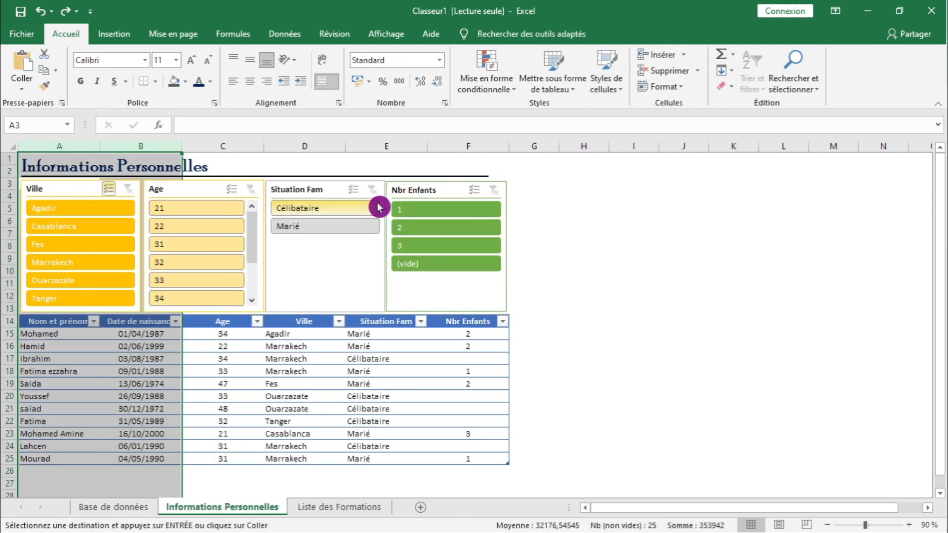
# Step: Insert the columns copied from Base de données before column A of the Informations Personnelles sheet
pyautogui.click(92, 506)
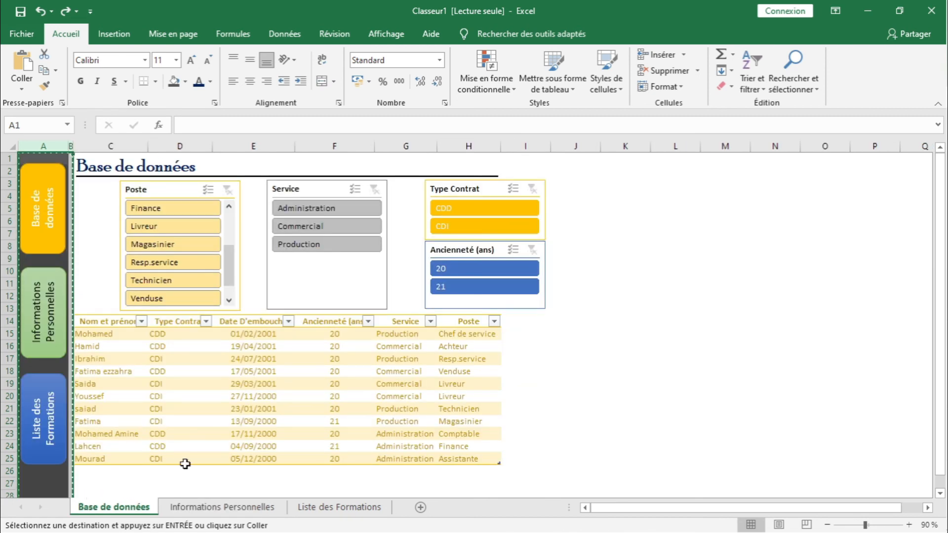
pyautogui.click(197, 507)
pyautogui.click(51, 143)
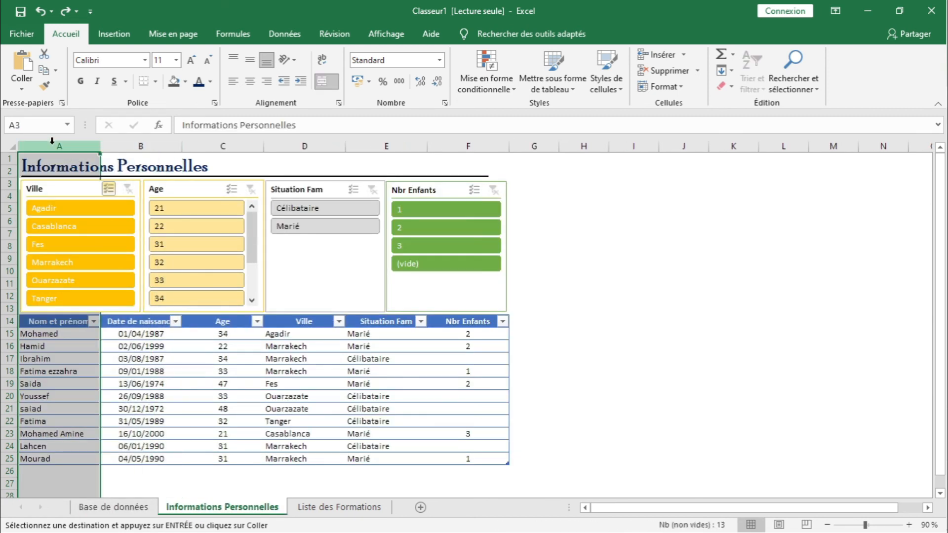
pyautogui.rightClick(52, 142)
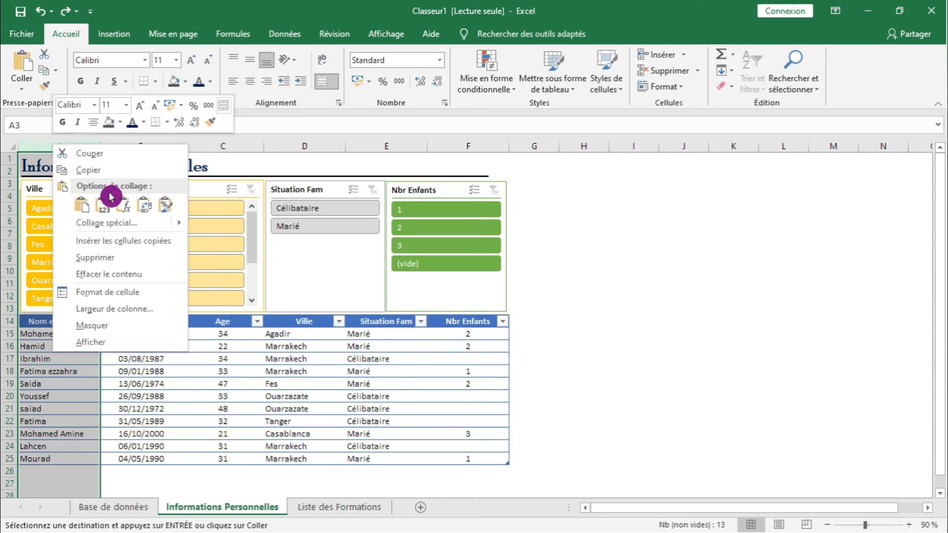
pyautogui.click(103, 237)
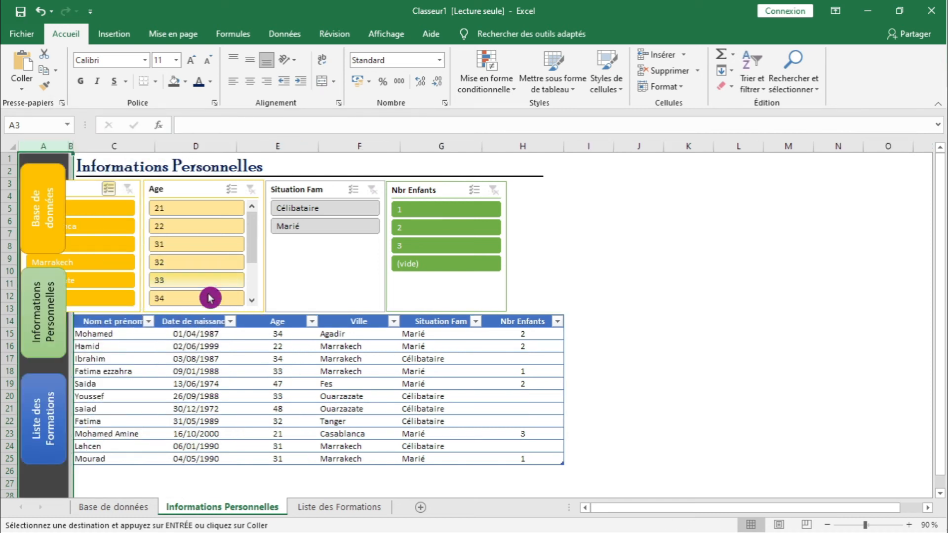
pyautogui.click(579, 301)
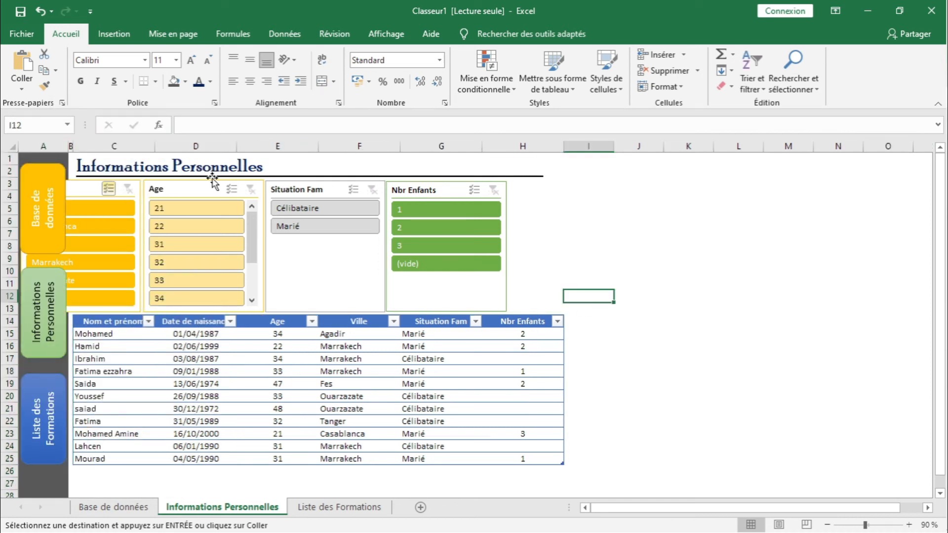
# Step: Move the Ville, Age, Situation Fam and Nbr Enfants slicers together to the right, aligning them above the table
pyautogui.click(89, 184)
pyautogui.keyDown('ctrl'); pyautogui.click(188, 186); pyautogui.keyUp('ctrl')
pyautogui.keyDown('ctrl'); pyautogui.click(298, 190); pyautogui.keyUp('ctrl')
pyautogui.keyDown('ctrl'); pyautogui.click(435, 193); pyautogui.keyUp('ctrl')
pyautogui.moveTo(432, 190); pyautogui.dragTo(487, 191)
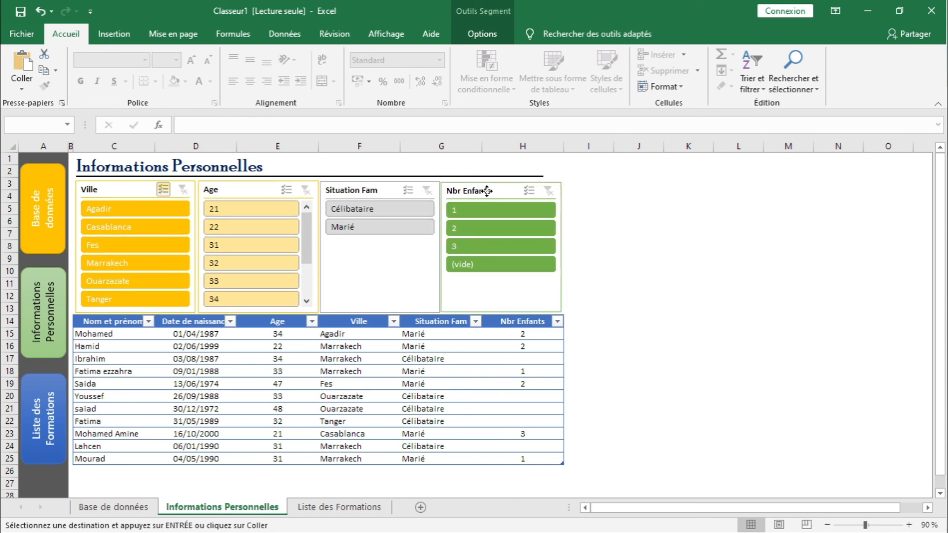
pyautogui.click(723, 297)
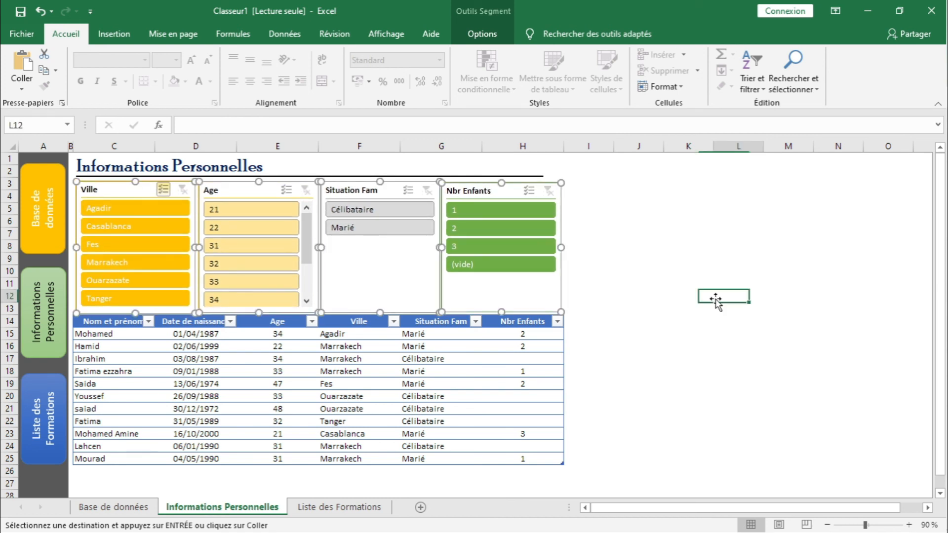
# Step: Copy columns A and B of Informations Personnelles and insert them before column A of the Liste des Formations sheet
pyautogui.click(47, 144)
pyautogui.hotkey('ctrl', 'c')
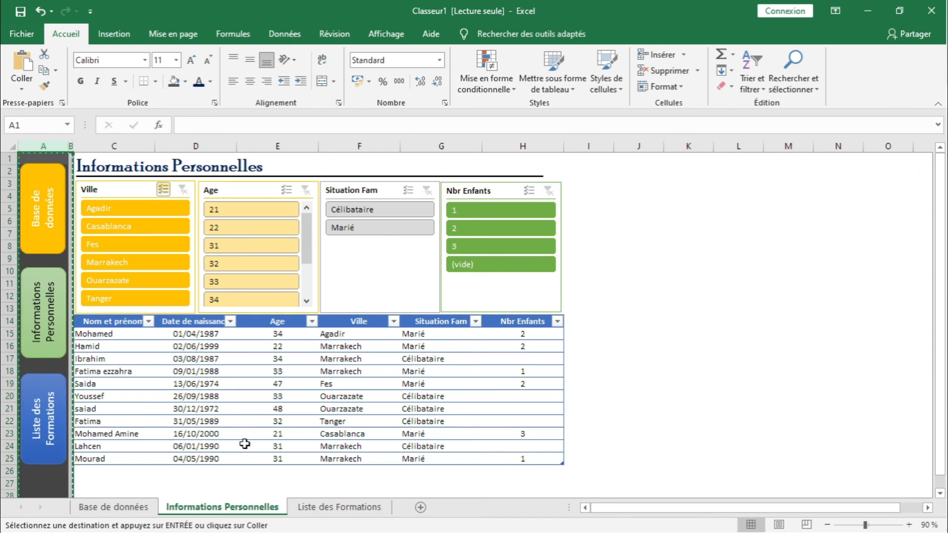
pyautogui.click(316, 507)
pyautogui.click(46, 147)
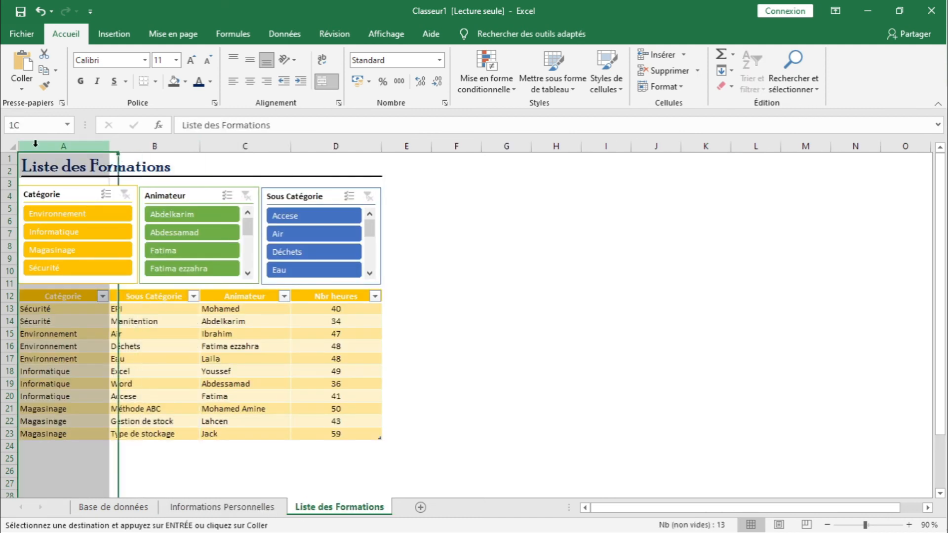
pyautogui.rightClick(38, 146)
pyautogui.click(88, 243)
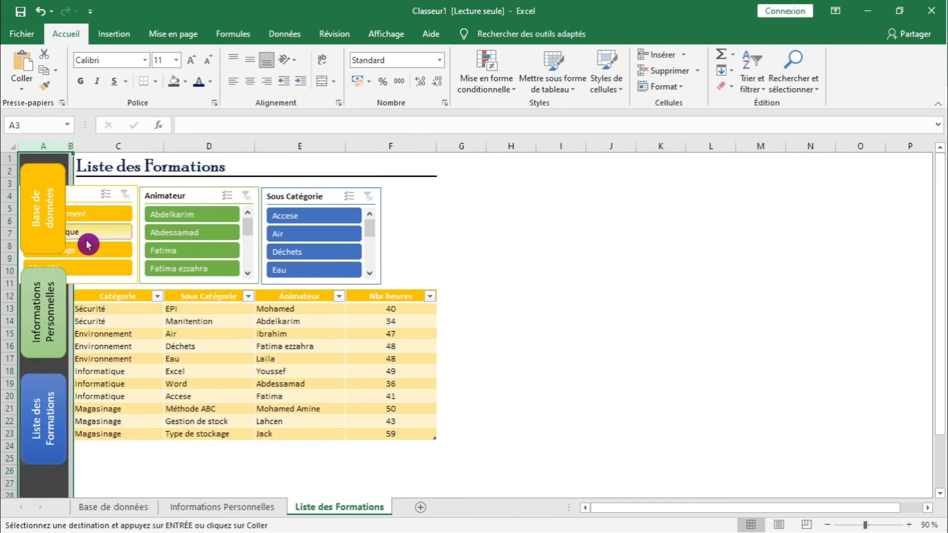
pyautogui.click(533, 310)
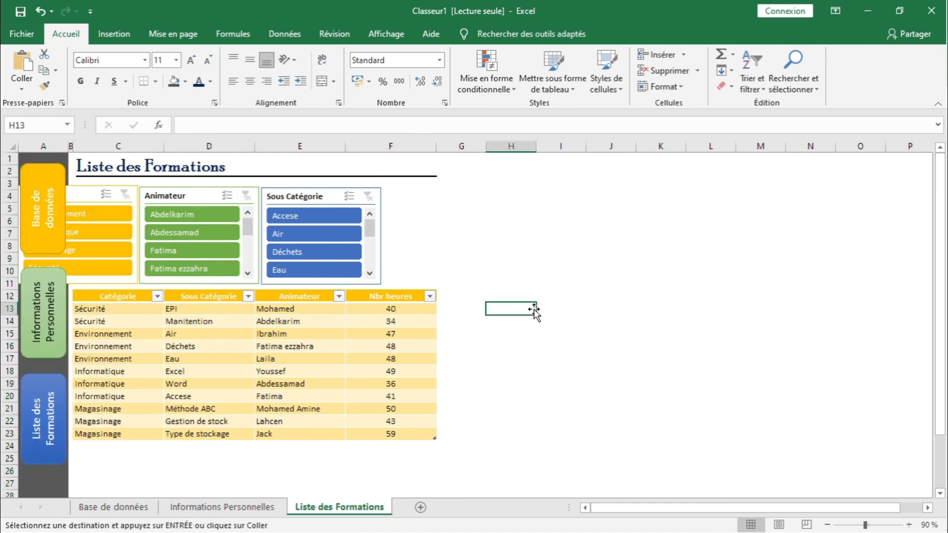
# Step: Move the Catégorie, Animateur and Sous Catégorie slicers together to the right, aligning them above the training table
pyautogui.click(82, 193)
pyautogui.keyDown('ctrl'); pyautogui.click(175, 193); pyautogui.keyUp('ctrl')
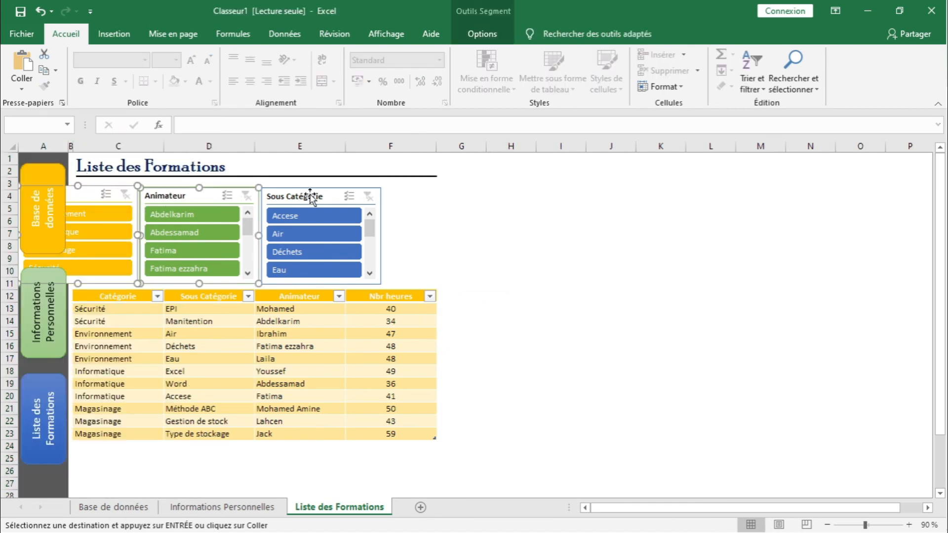
pyautogui.keyDown('ctrl'); pyautogui.click(301, 200); pyautogui.keyUp('ctrl')
pyautogui.moveTo(299, 195); pyautogui.dragTo(354, 195)
pyautogui.click(511, 309)
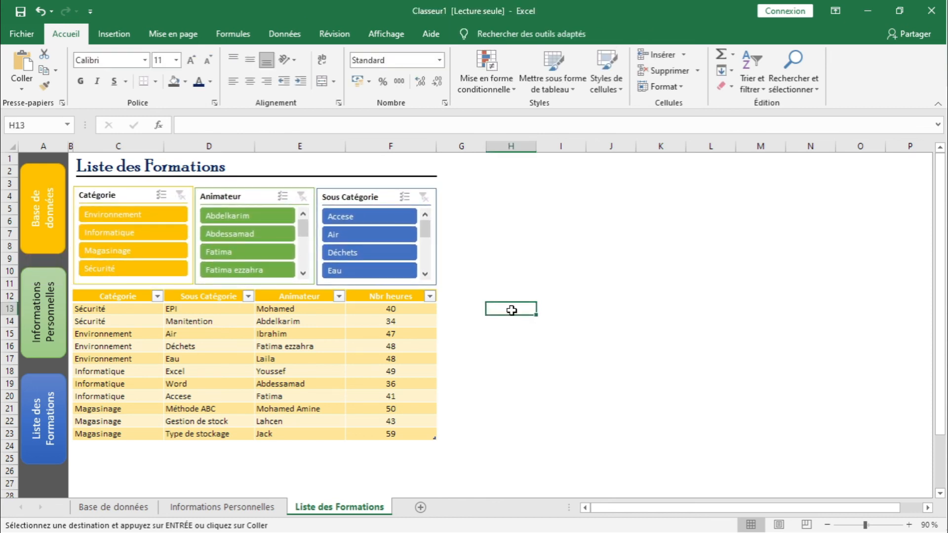
# Step: Follow the gold shape's link to Base de données and move its four slicers together left, aligning them with the table's edges
pyautogui.click(49, 221)
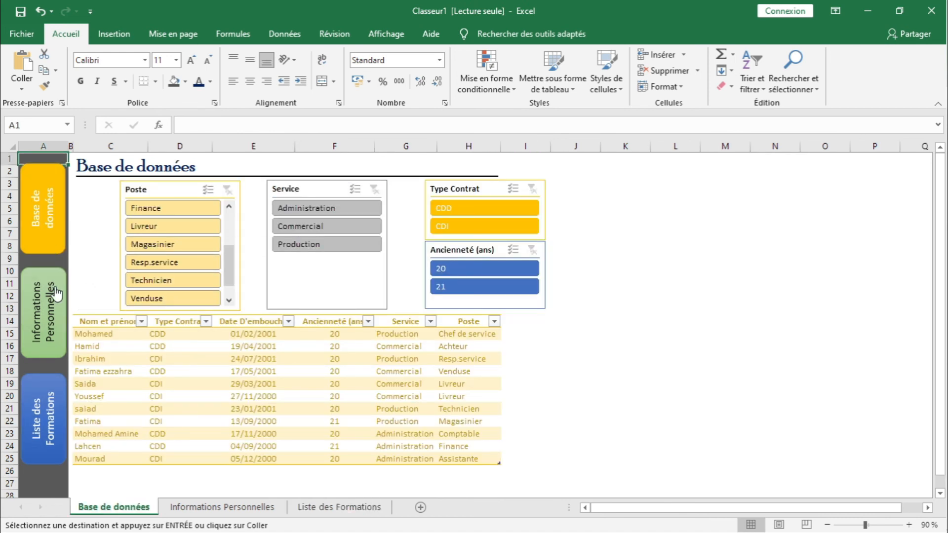
pyautogui.click(170, 192)
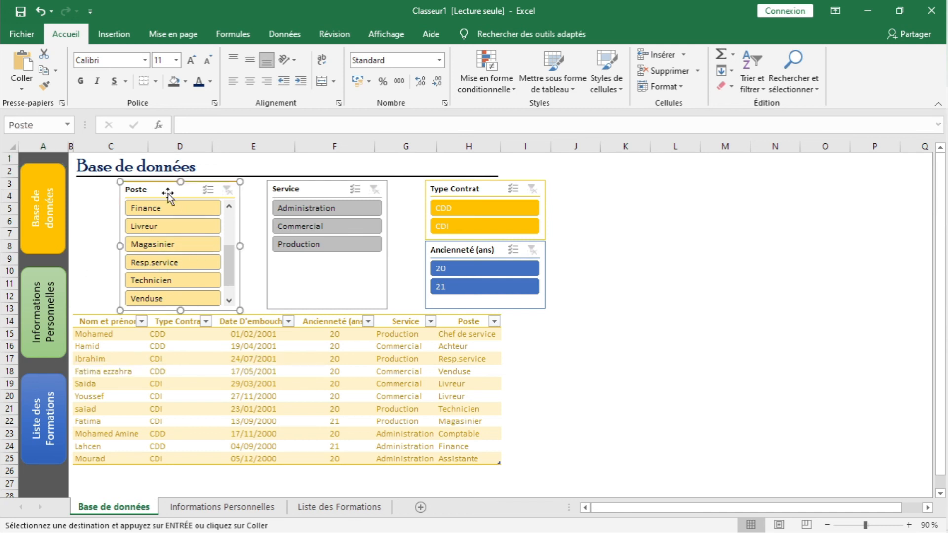
pyautogui.keyDown('ctrl'); pyautogui.click(306, 187); pyautogui.keyUp('ctrl')
pyautogui.keyDown('ctrl'); pyautogui.click(435, 188); pyautogui.keyUp('ctrl')
pyautogui.keyDown('ctrl'); pyautogui.click(438, 254); pyautogui.keyUp('ctrl')
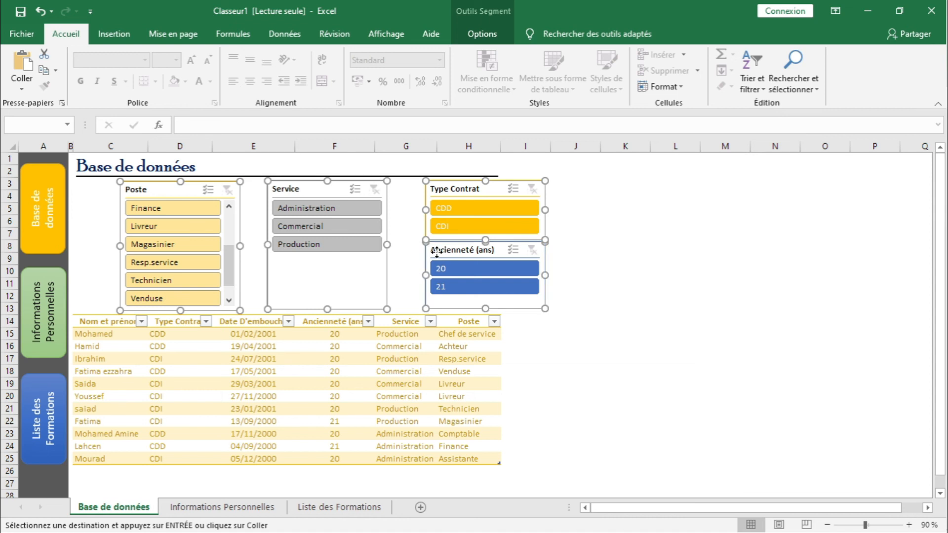
pyautogui.moveTo(438, 254); pyautogui.dragTo(389, 254)
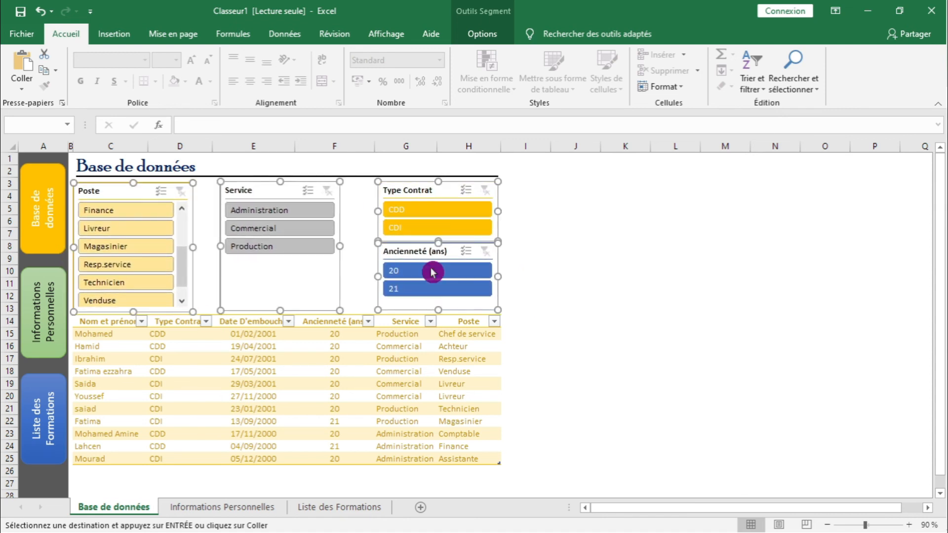
pyautogui.click(617, 385)
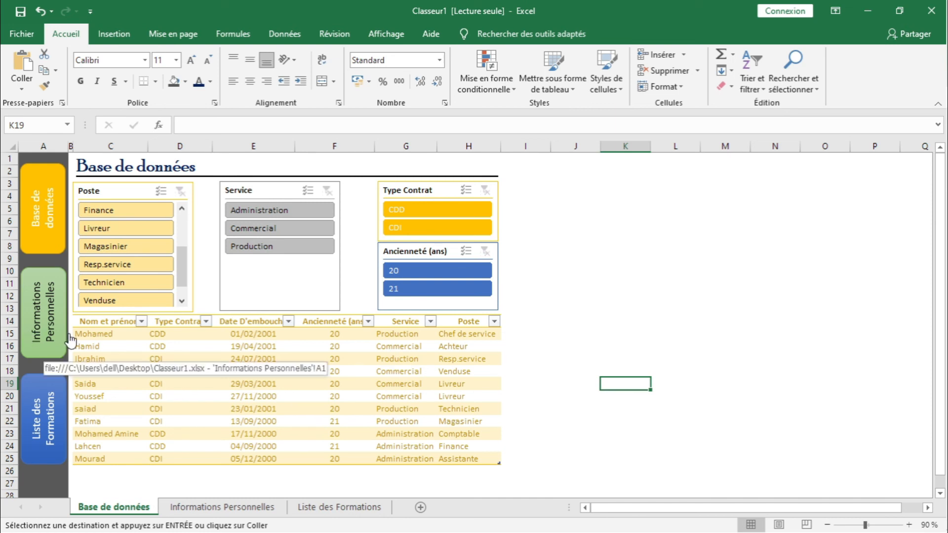
# Step: Test the green shape's link to Informations Personnelles and the blue shape's link to Liste des Formations
pyautogui.click(52, 335)
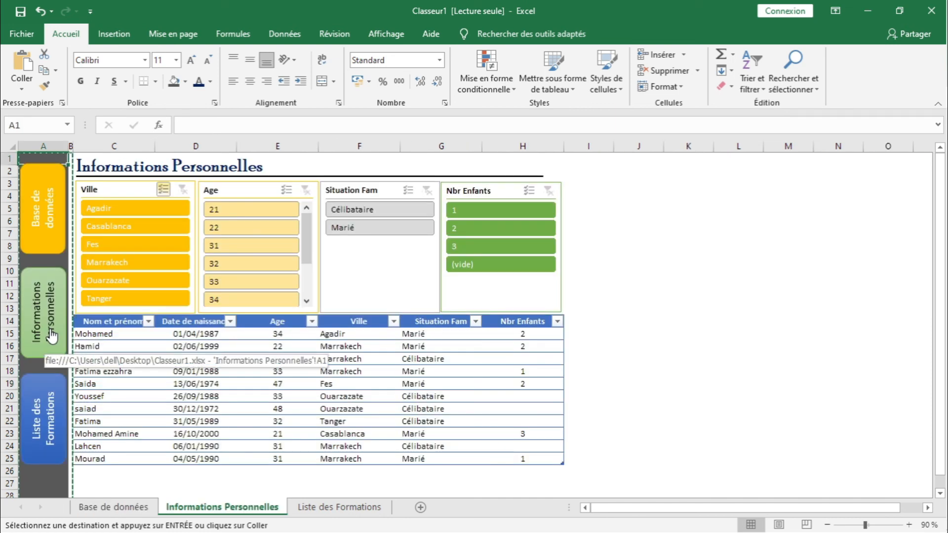
pyautogui.click(42, 405)
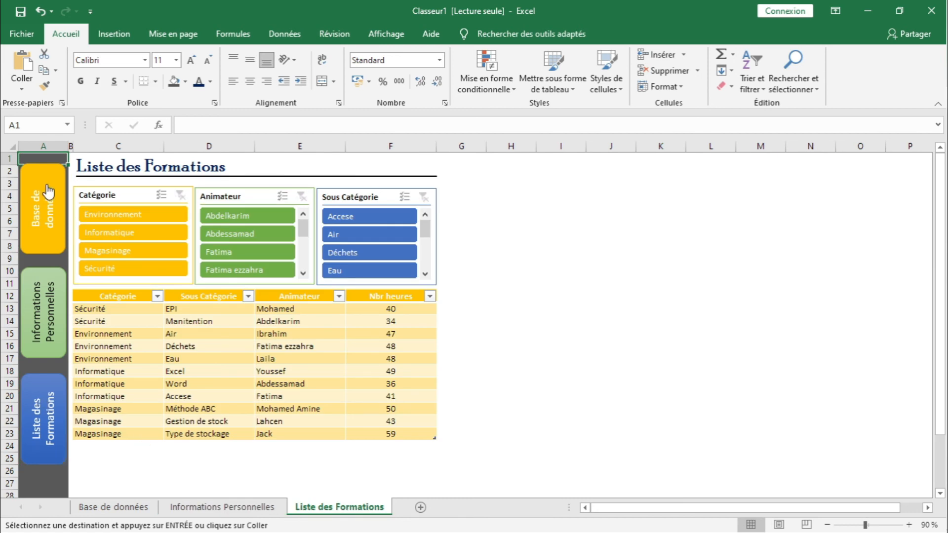
# Step: Hide the sheet tabs of the Classeur1 workbook through the advanced display options
pyautogui.click(22, 36)
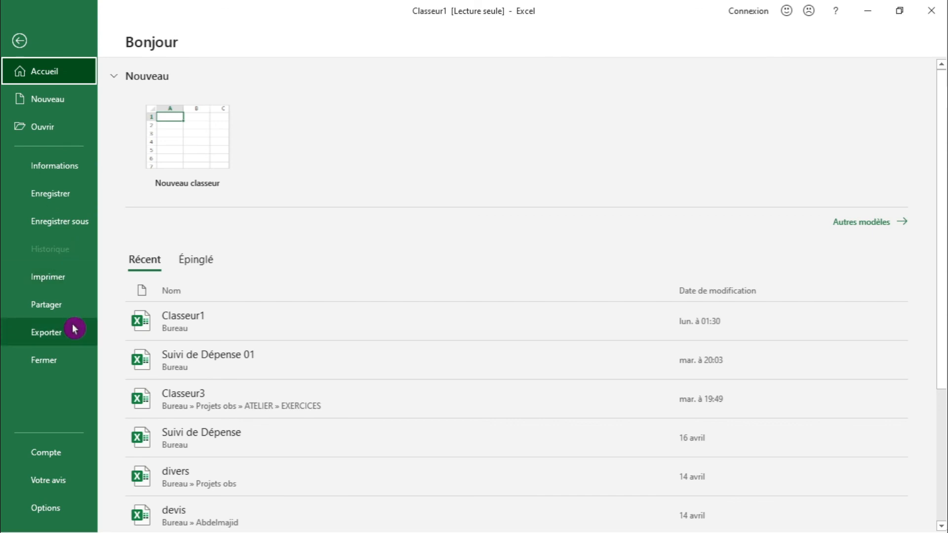
pyautogui.press('Escape')
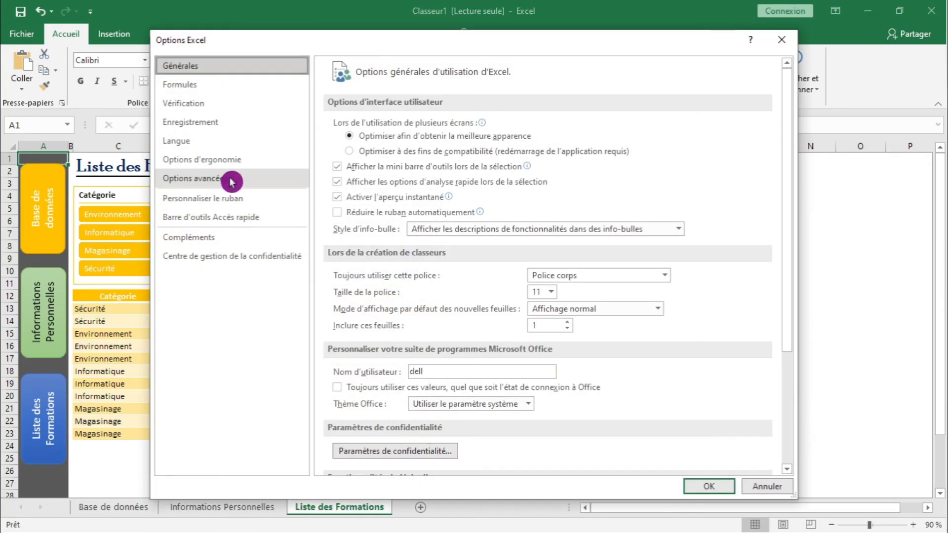
pyautogui.click(229, 178)
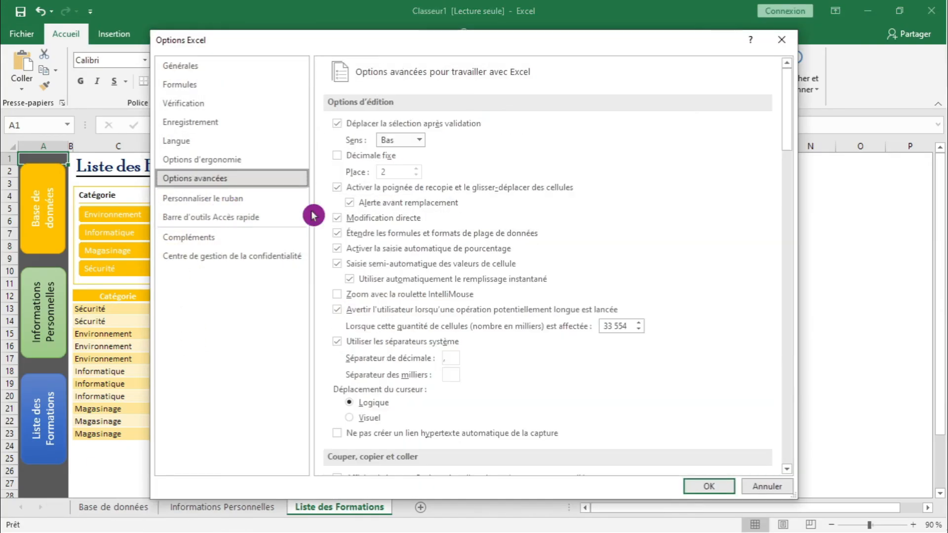
pyautogui.scroll(-3, 790, 197)
pyautogui.scroll(-10, 793, 247)
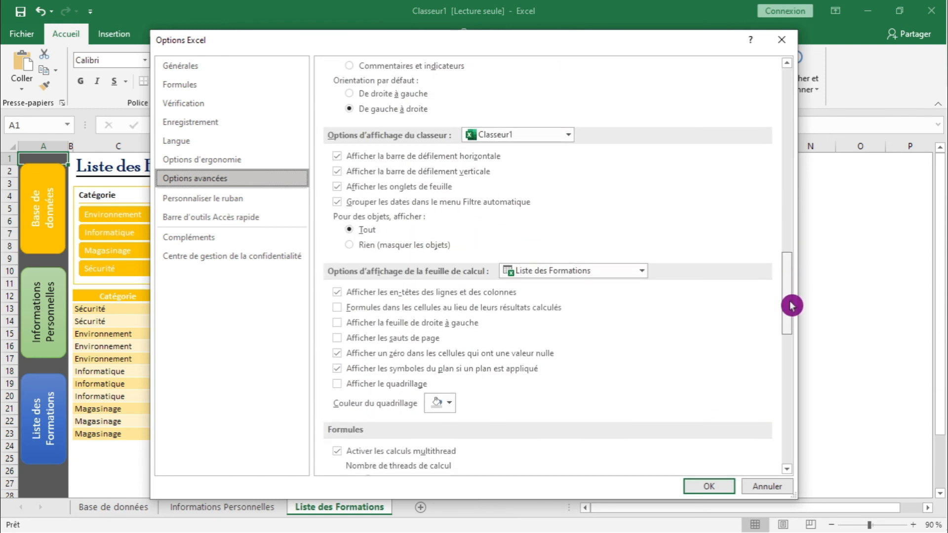
pyautogui.click(415, 190)
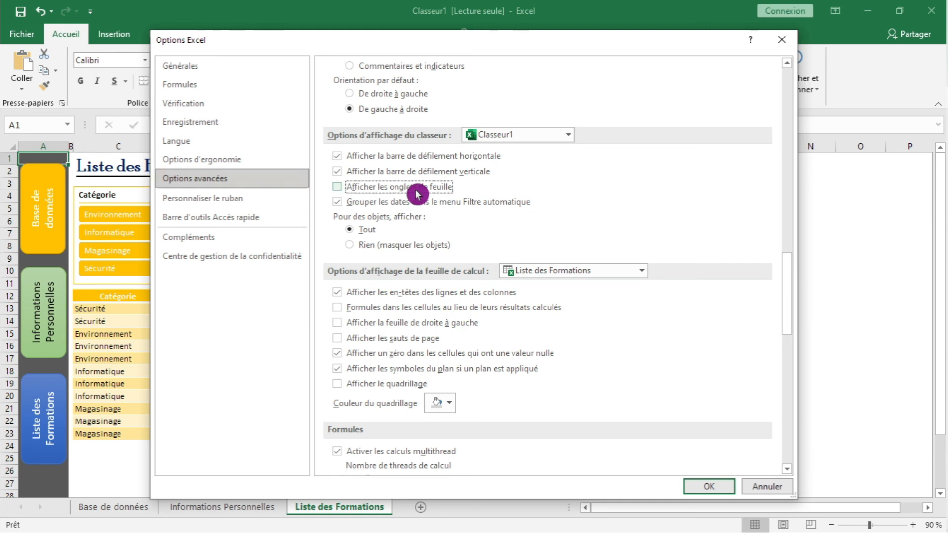
pyautogui.click(706, 486)
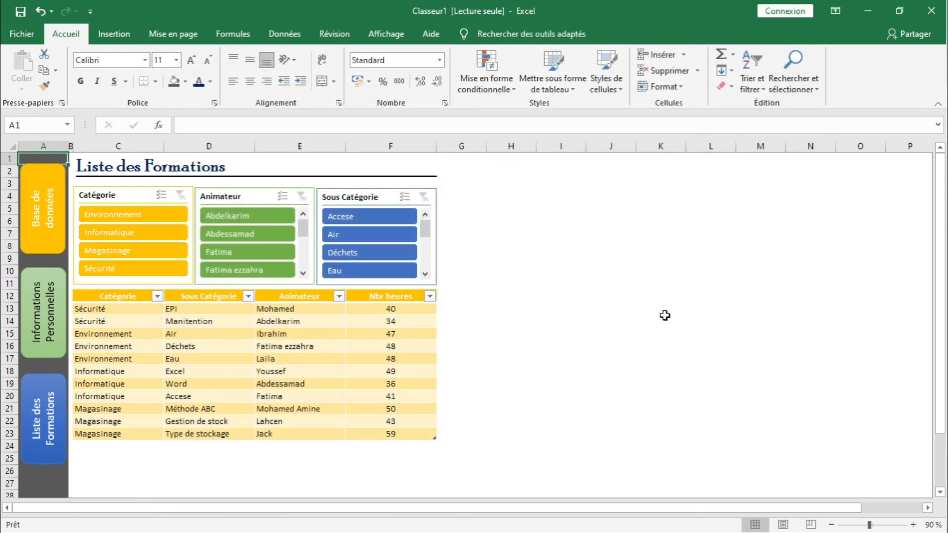
# Step: Test the gold, green and blue navigation shapes' links without the sheet tabs, ending on Liste des Formations
pyautogui.click(35, 212)
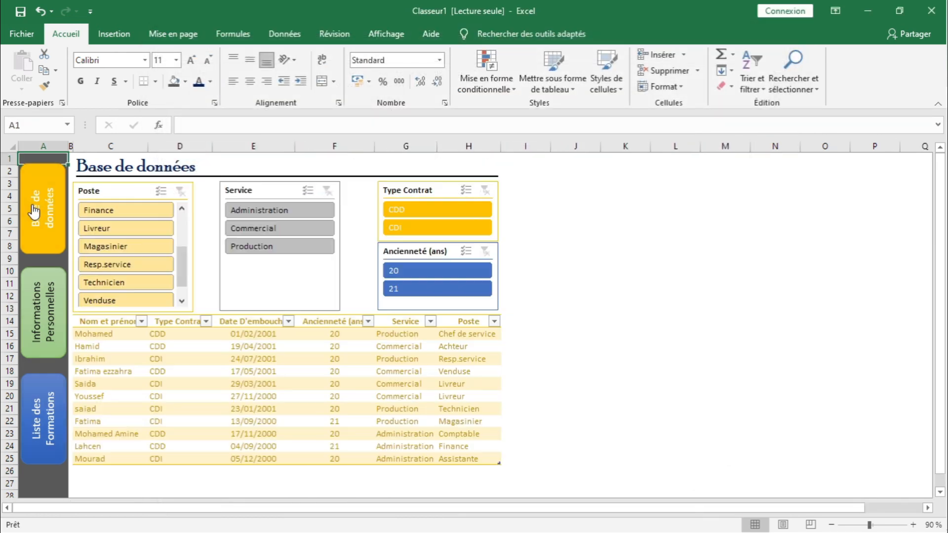
pyautogui.click(40, 277)
pyautogui.click(46, 403)
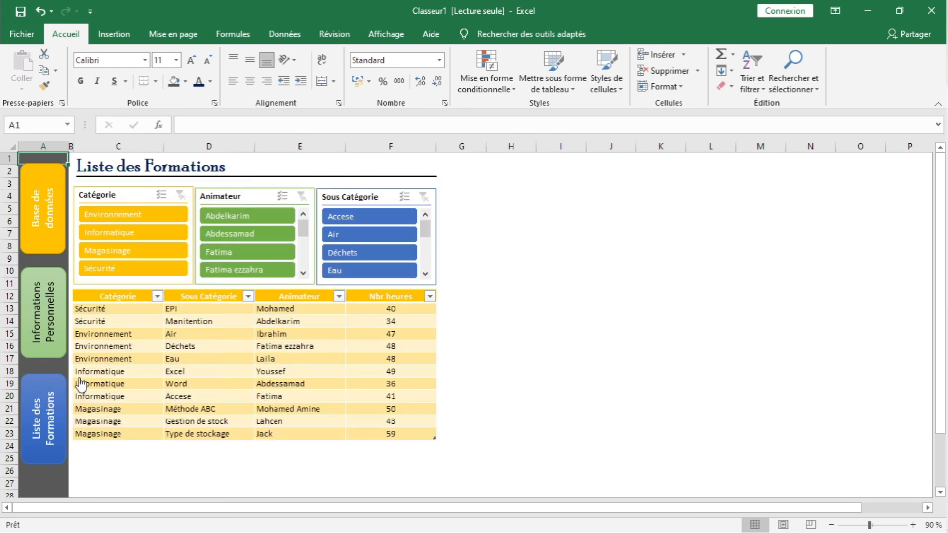
pyautogui.click(606, 397)
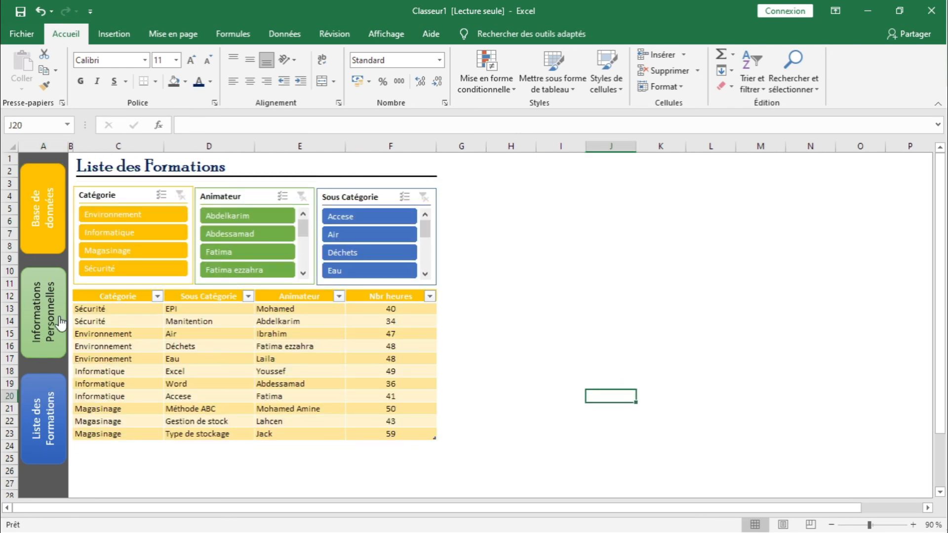
# Step: Turn the display of Classeur1's sheet tabs back on in the advanced options
pyautogui.click(28, 34)
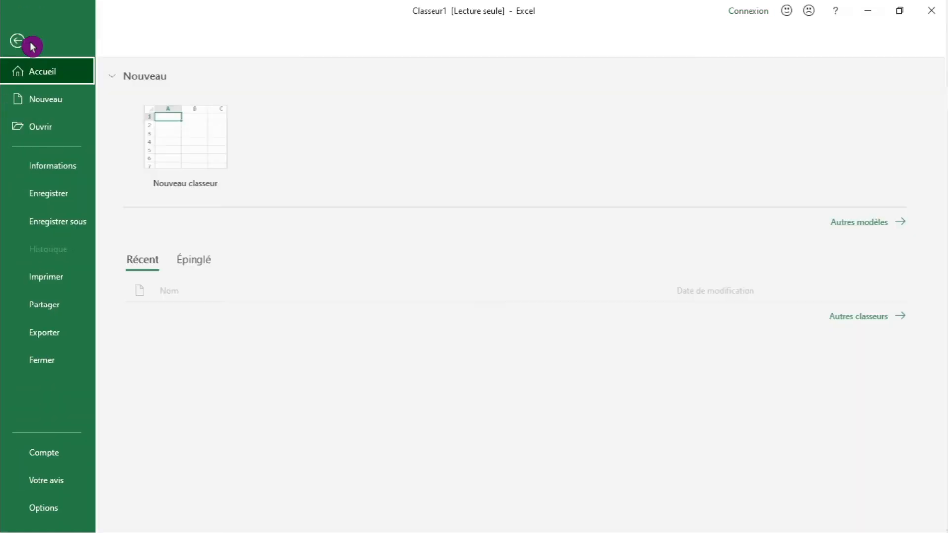
pyautogui.press('Escape')
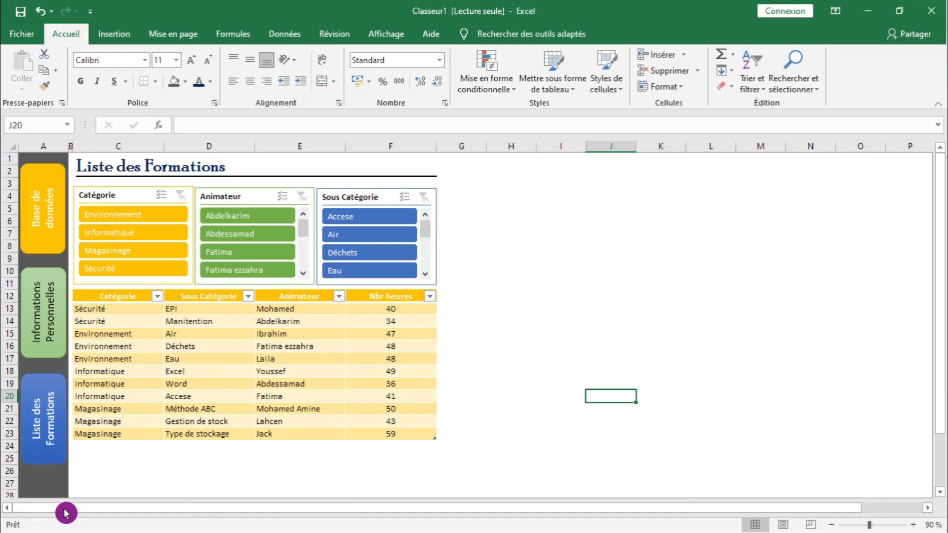
pyautogui.click(257, 187)
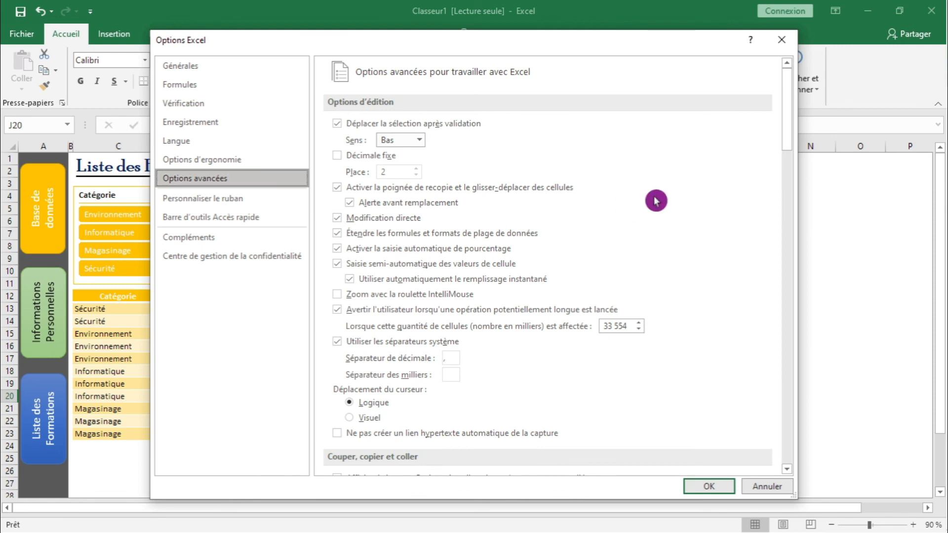
pyautogui.moveTo(787, 126); pyautogui.dragTo(791, 277)
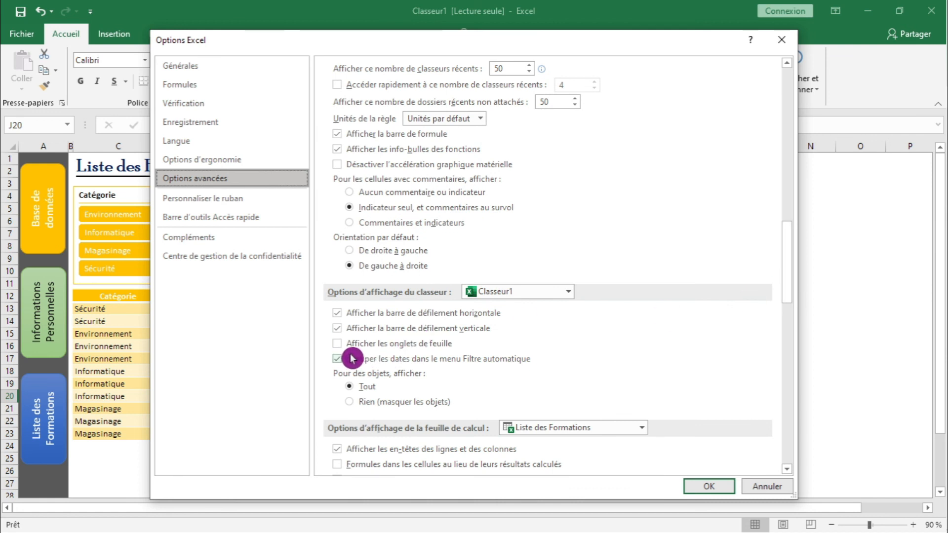
pyautogui.click(361, 347)
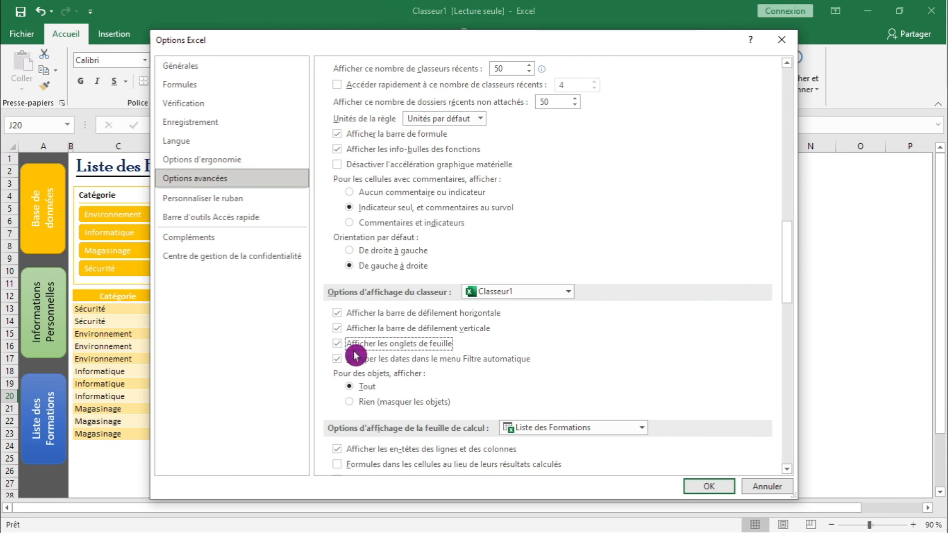
pyautogui.click(707, 486)
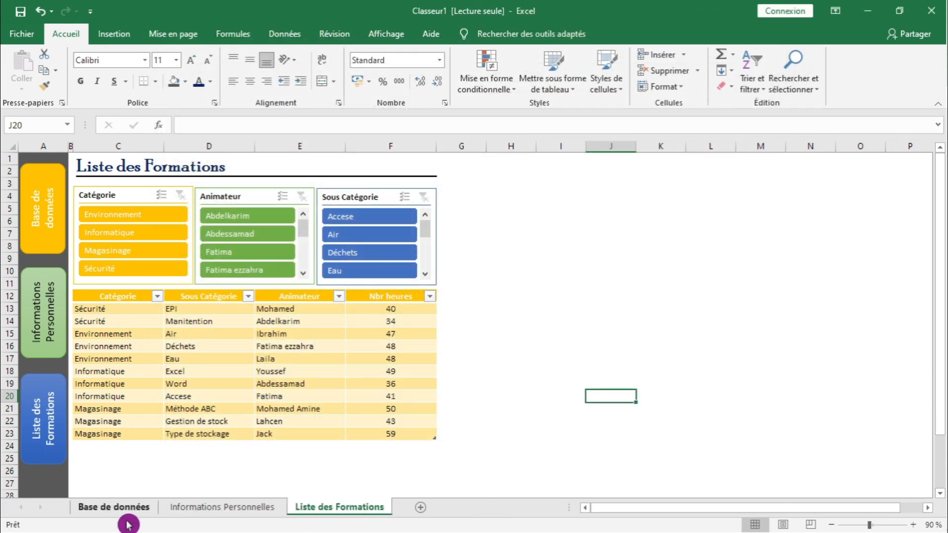
# Step: Disable Afficher les onglets de feuille for Classeur1 again and apply the options
pyautogui.click(25, 36)
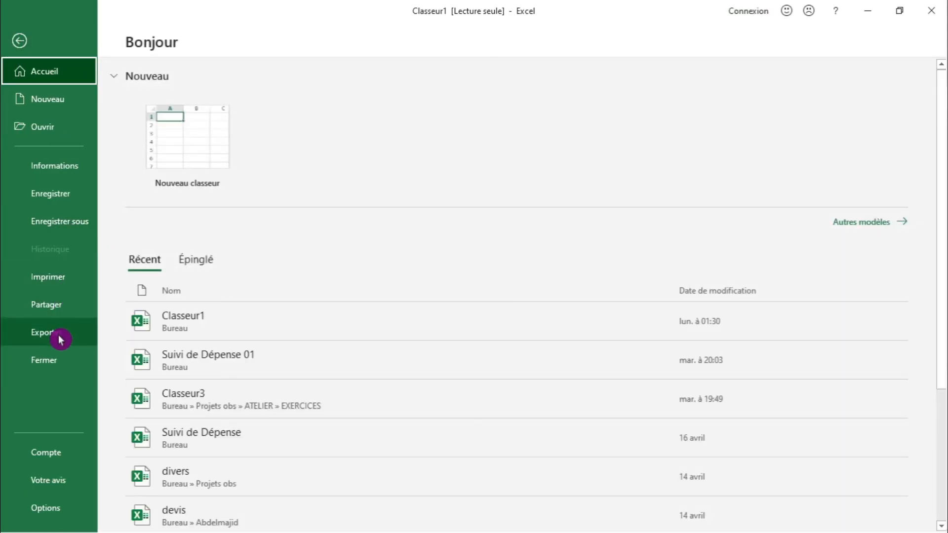
pyautogui.click(53, 514)
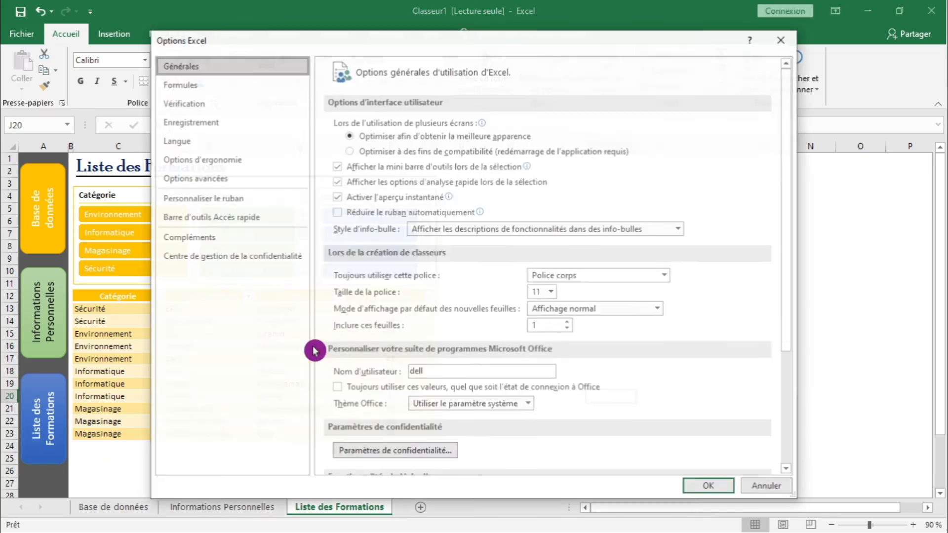
pyautogui.click(247, 183)
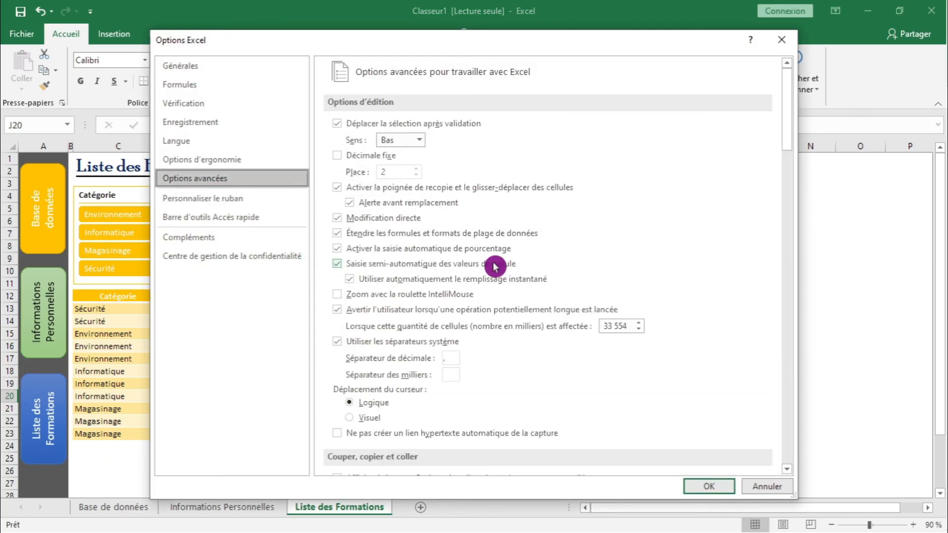
pyautogui.moveTo(792, 145); pyautogui.dragTo(798, 313)
pyautogui.click(415, 227)
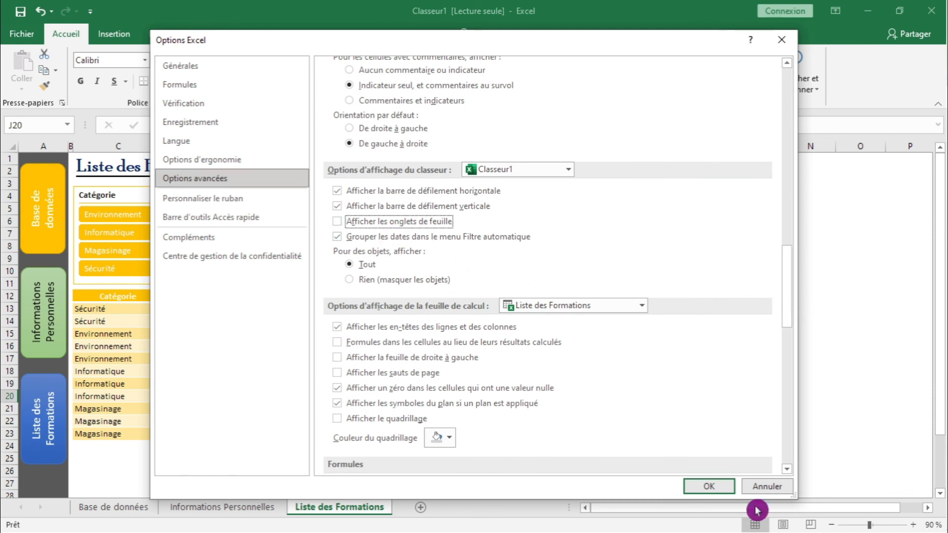
pyautogui.click(697, 487)
pyautogui.click(622, 421)
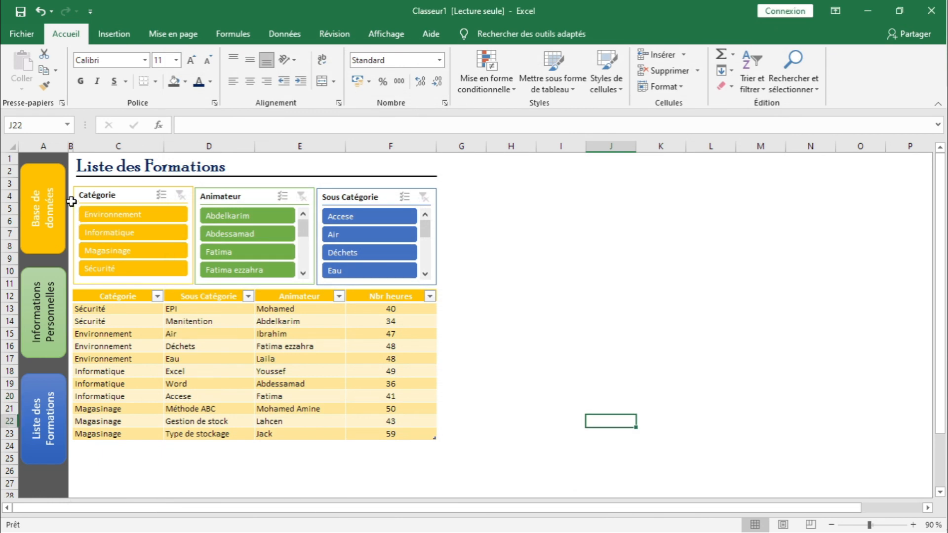
# Step: Follow the gold shape's link to Base de données, filter its table by Commercial and CDD, and clear both slicer filters
pyautogui.click(44, 235)
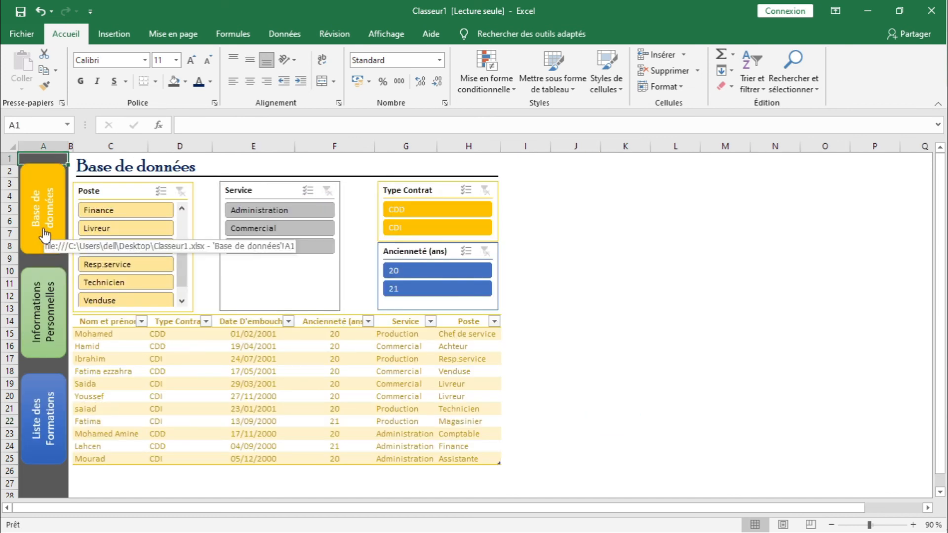
pyautogui.click(279, 229)
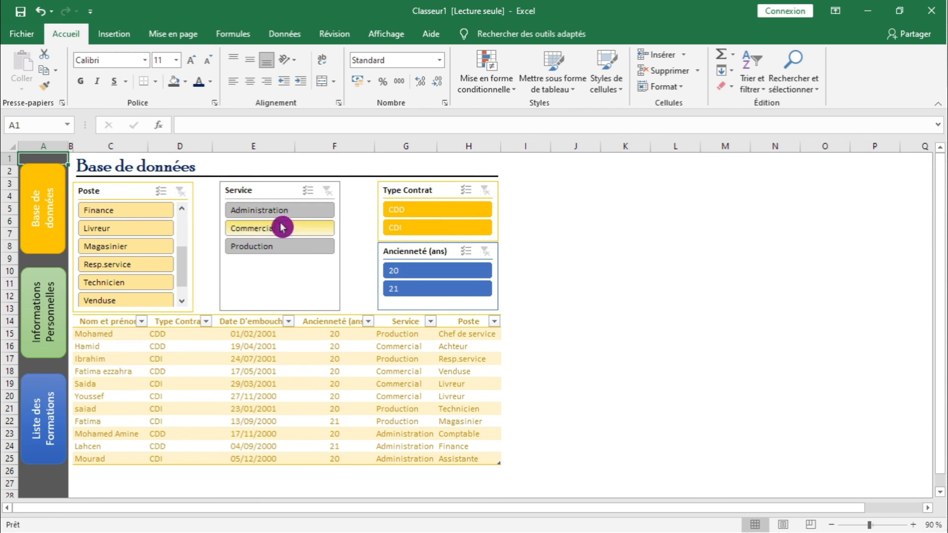
pyautogui.click(413, 226)
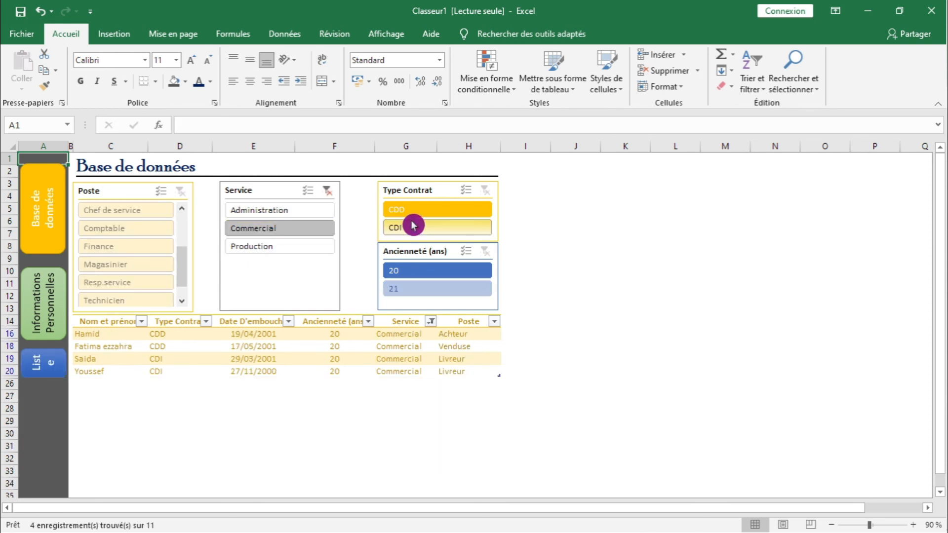
pyautogui.click(414, 210)
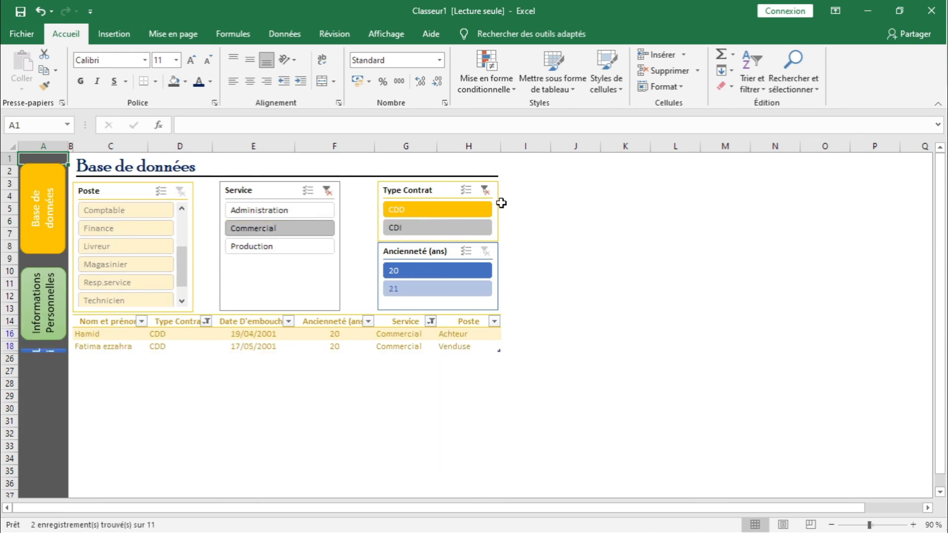
pyautogui.click(485, 190)
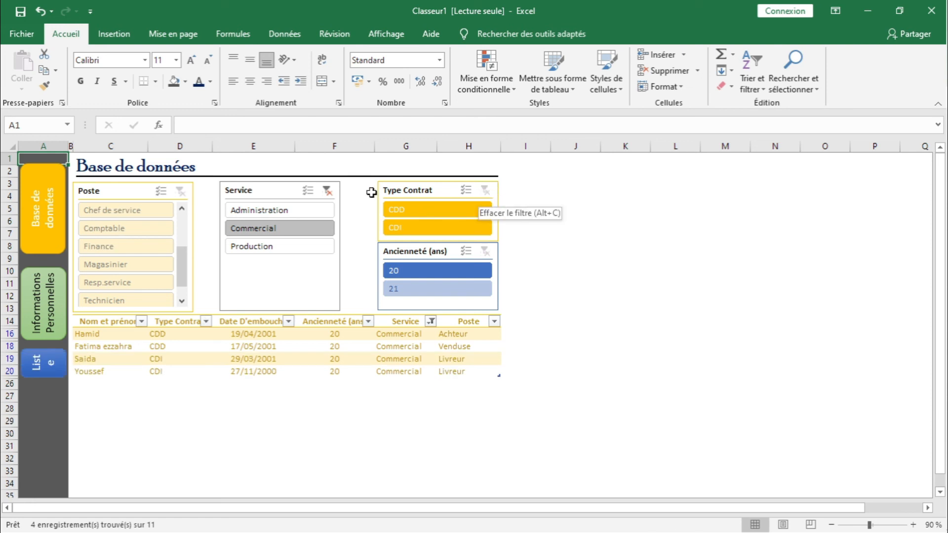
pyautogui.click(328, 192)
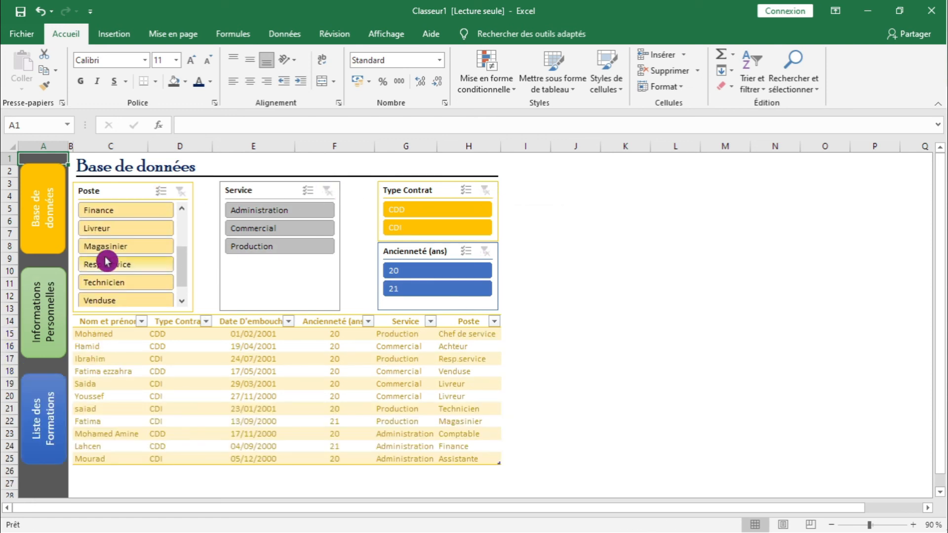
# Step: Check the green shape's link to Informations Personnelles and the blue shape's link to Liste des Formations
pyautogui.click(52, 340)
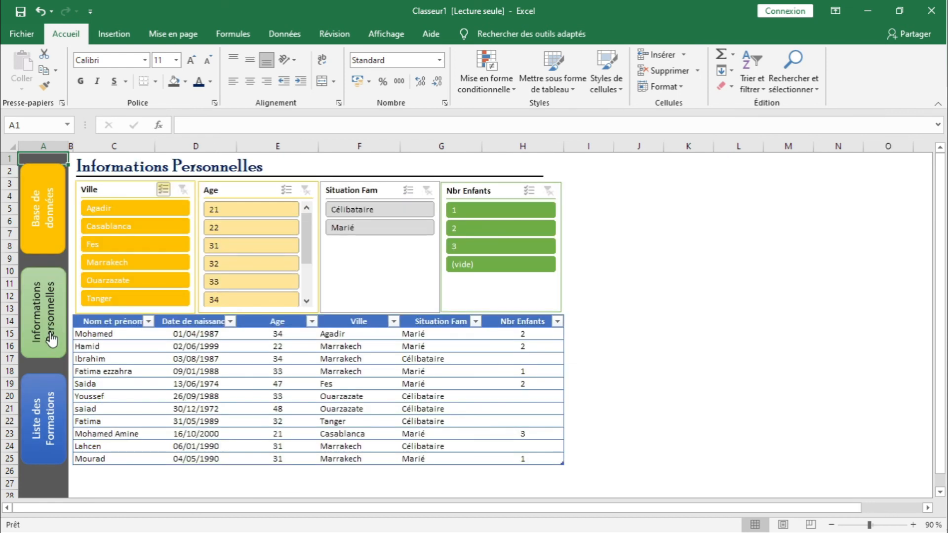
pyautogui.click(43, 413)
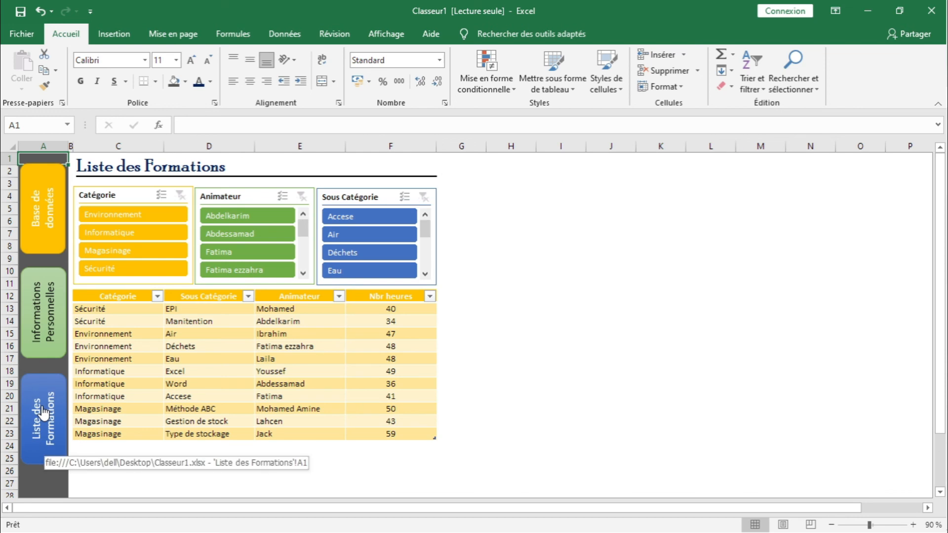